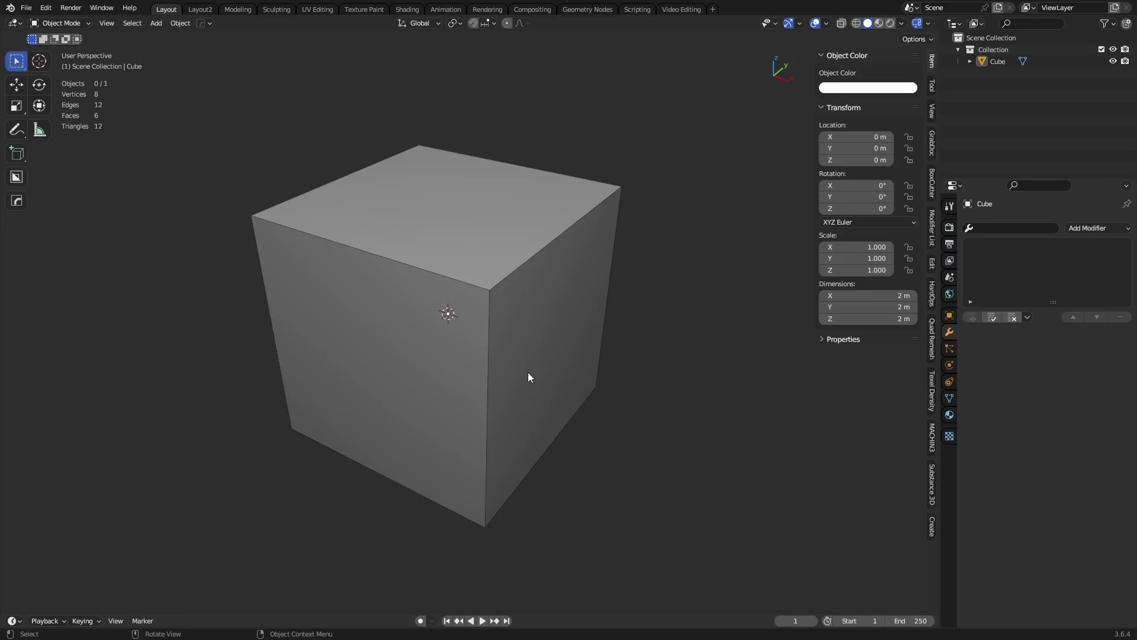
Bring up the interaction mode pie menu for the default cube with Ctrl+Tab.
key("ctrl+Tab")
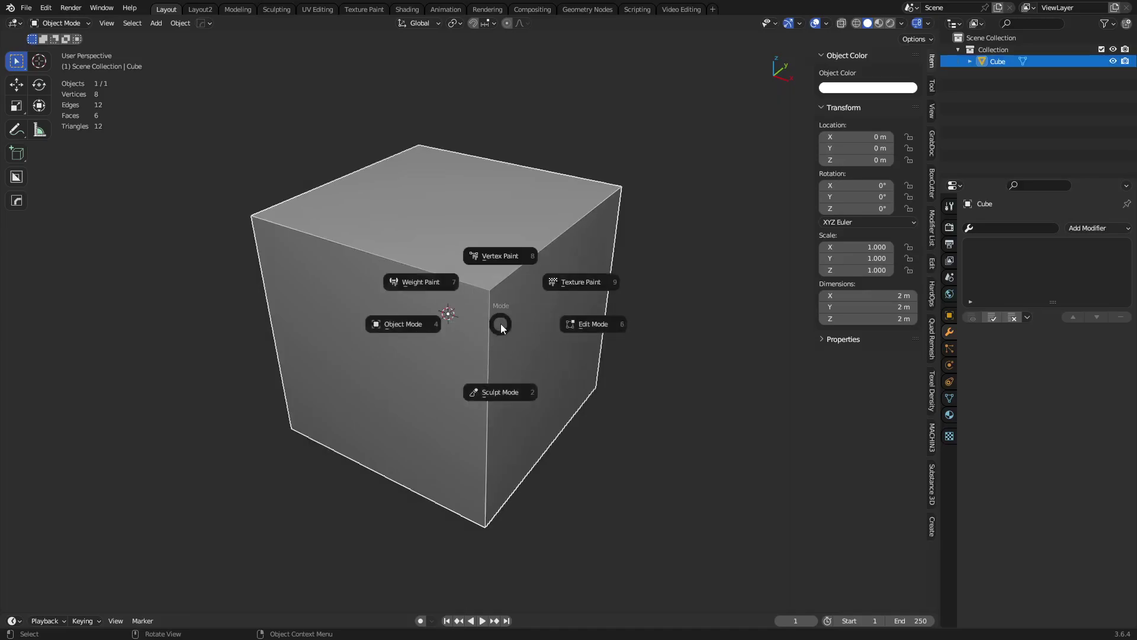
Switch the cube into Edit Mode with all geometry deselected.
left_click(591, 331)
key("alt+a")
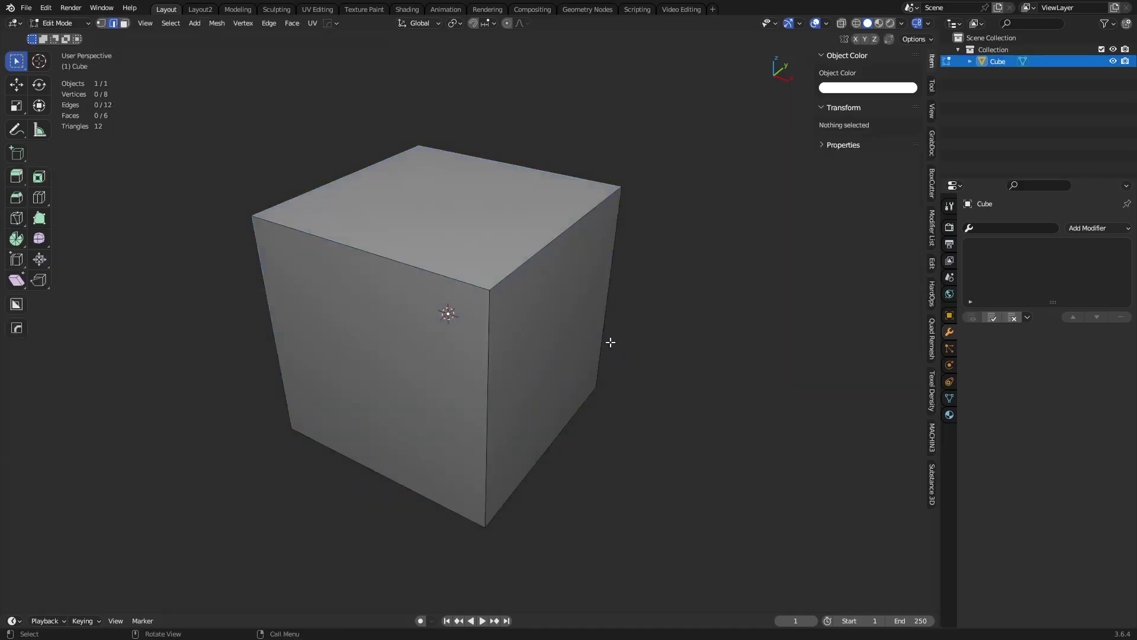
middle_click_drag(579, 304, 585, 325)
Knife one straight cut from the top face's right edge to its left edge and confirm it.
key("k")
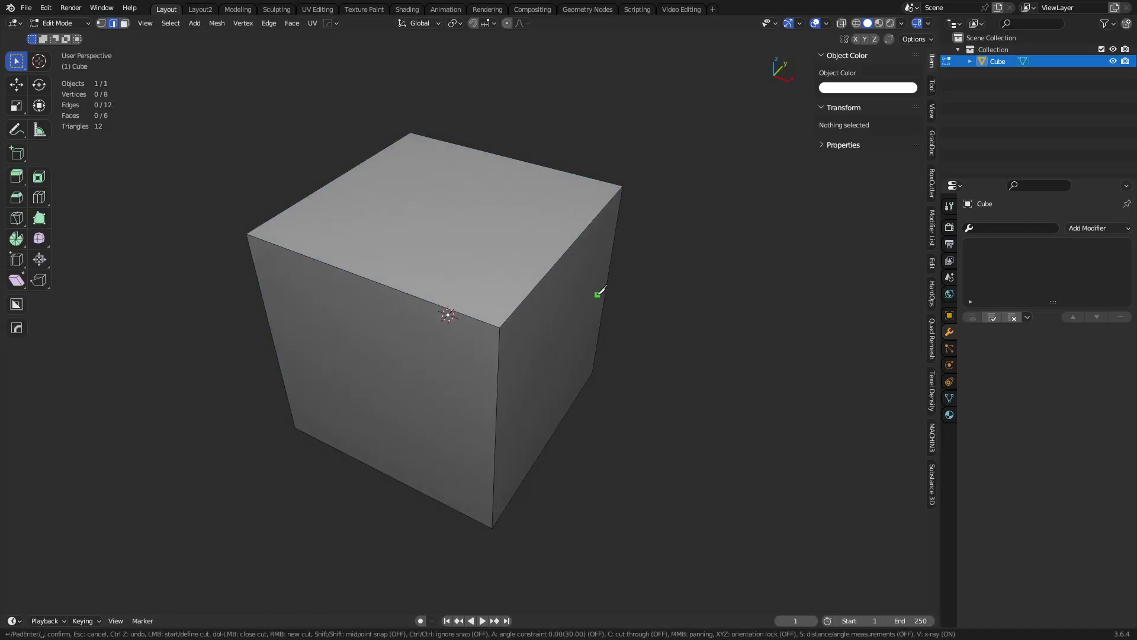
left_click(544, 277)
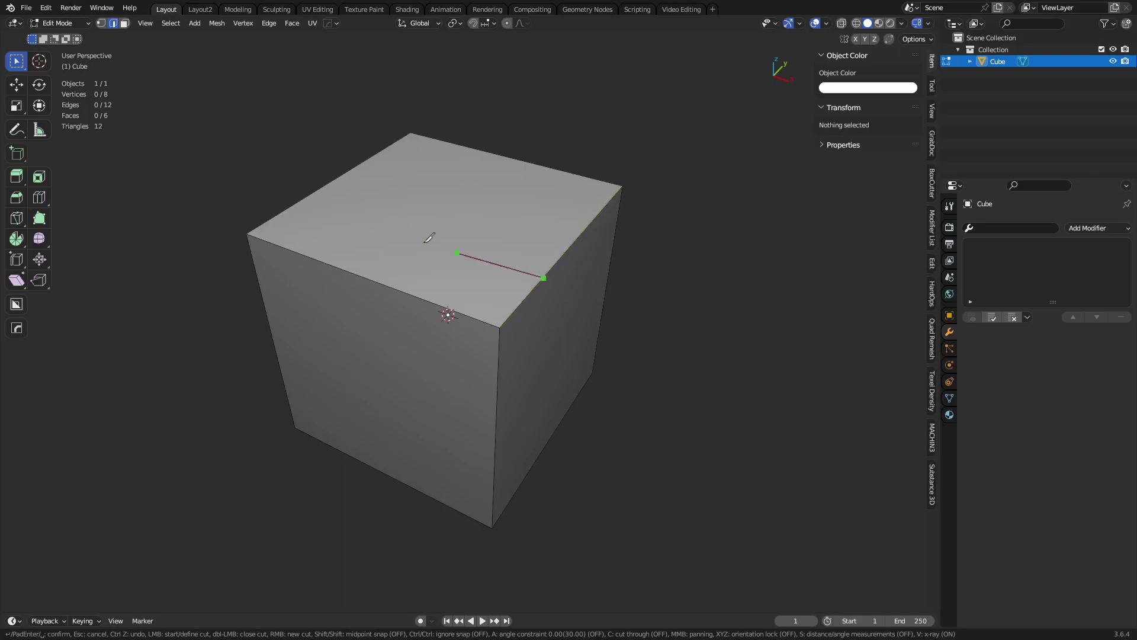
left_click(303, 199)
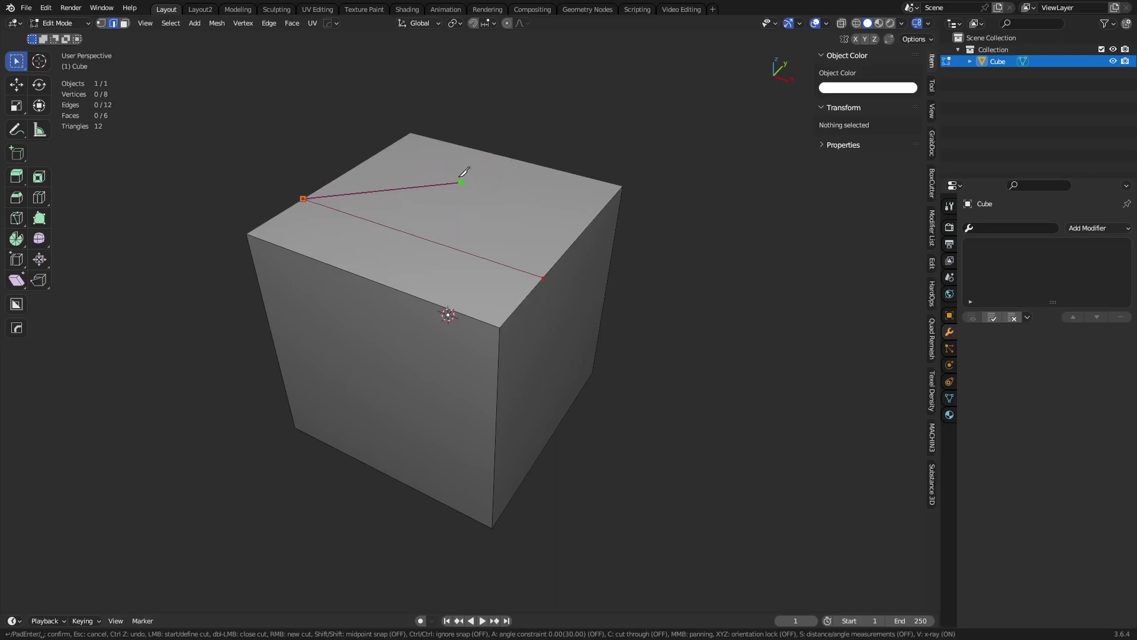
right_click(504, 181)
key("Return")
key("a")
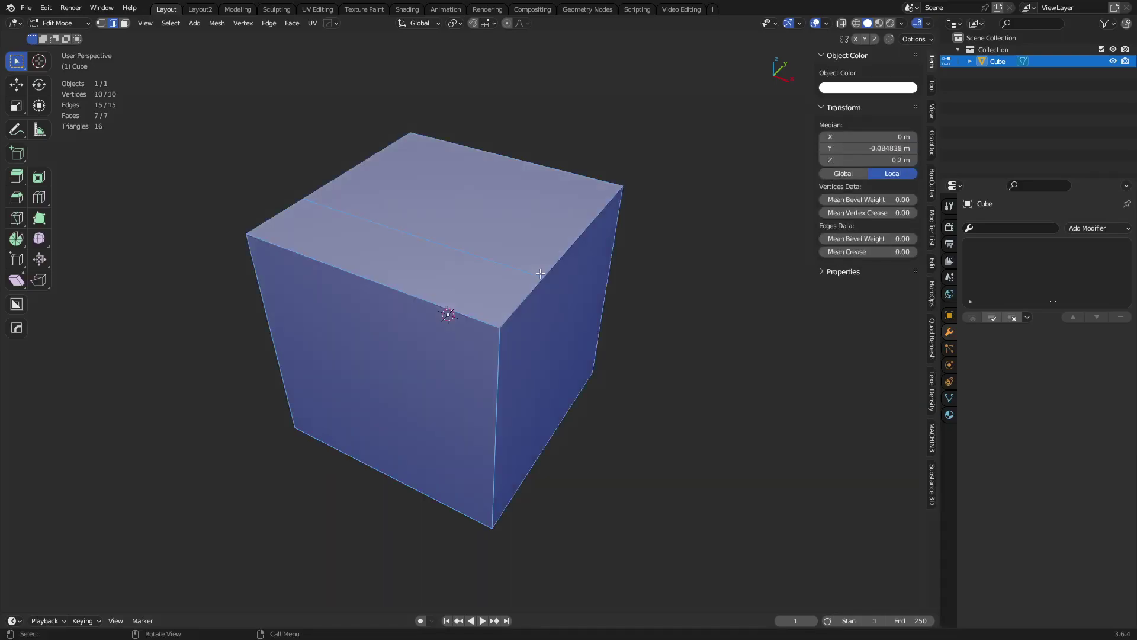
key("alt+a")
Lay out a new knife line across the top face and down the front face, crossing the earlier cut.
key("k")
left_click(577, 239)
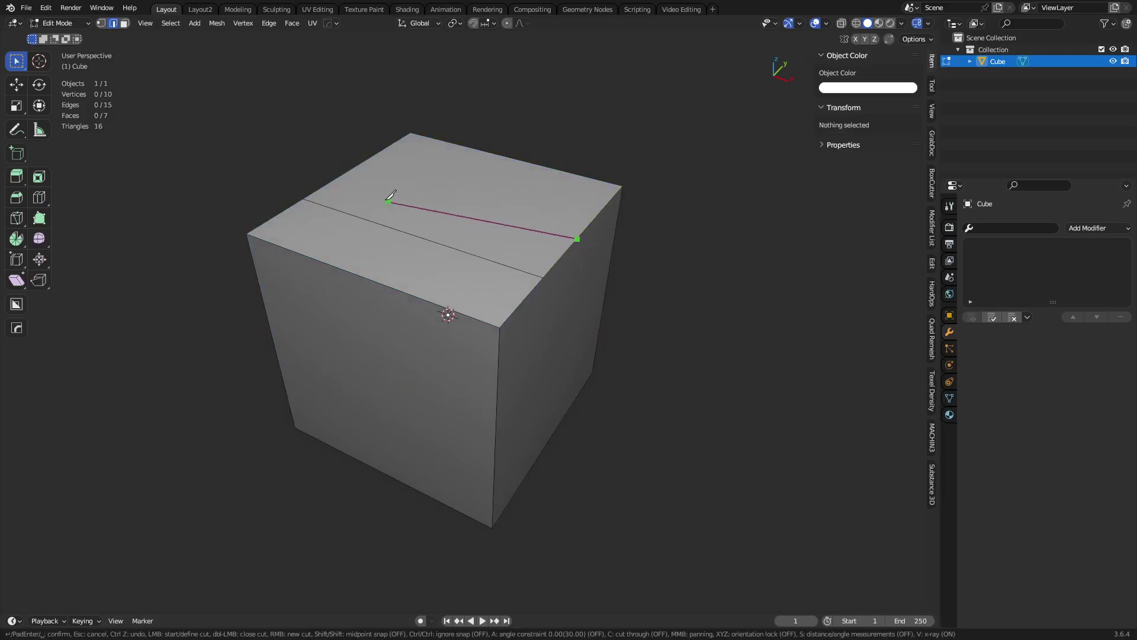
left_click(352, 168)
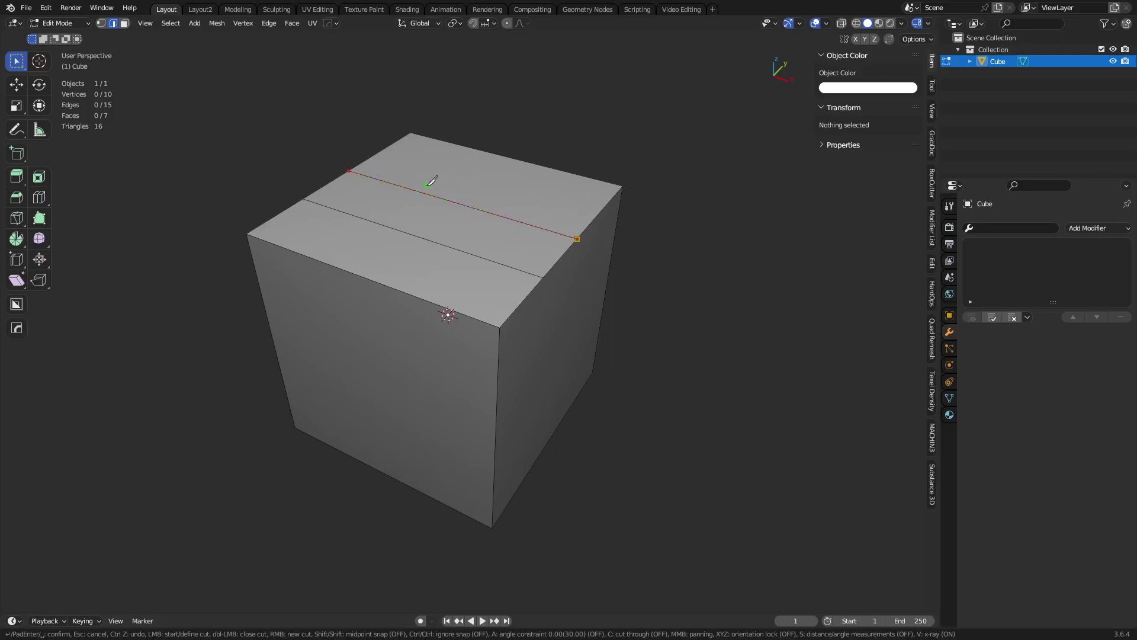
left_click(363, 161)
left_click(486, 152)
left_click(339, 268)
double_click(444, 503)
Cancel the pending cuts and try two knife cuts from the front top edge to the back edge.
key("Escape")
key("k")
left_click(442, 305)
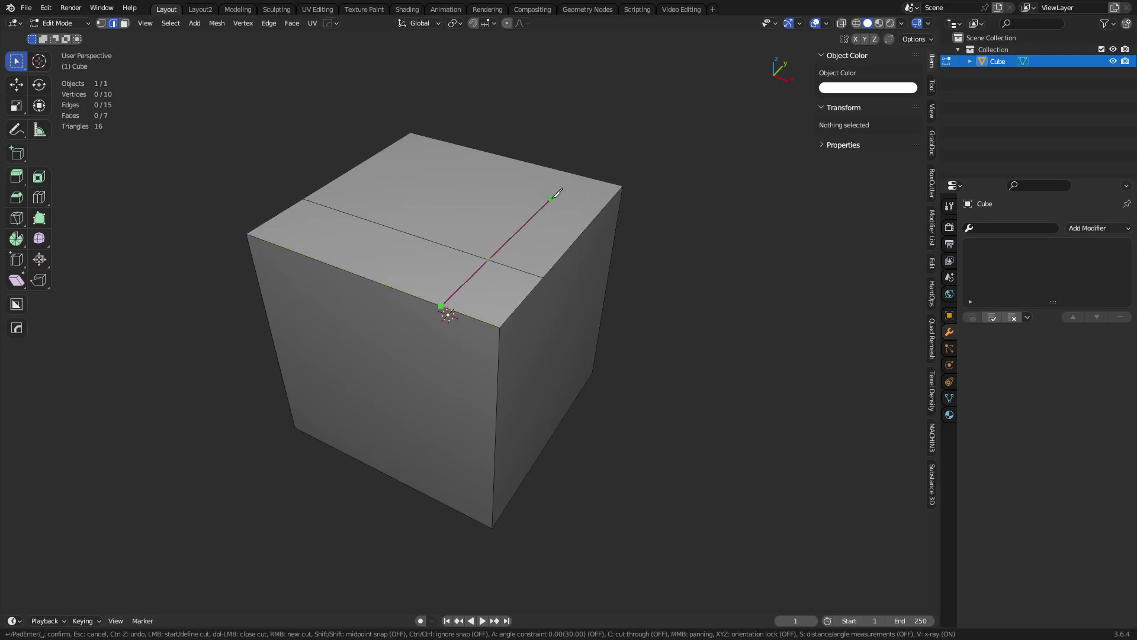
left_click(567, 172)
right_click(298, 258)
left_click(317, 259)
left_click(458, 144)
right_click(457, 145)
Trace a closed four-point knife outline on the cube's front face.
left_click(458, 425)
left_click(358, 333)
left_click(314, 405)
left_click(428, 459)
left_click(459, 426)
right_click(461, 423)
Draw a knife cut across the top face and down the front face, then cancel all pending cuts.
left_click(473, 318)
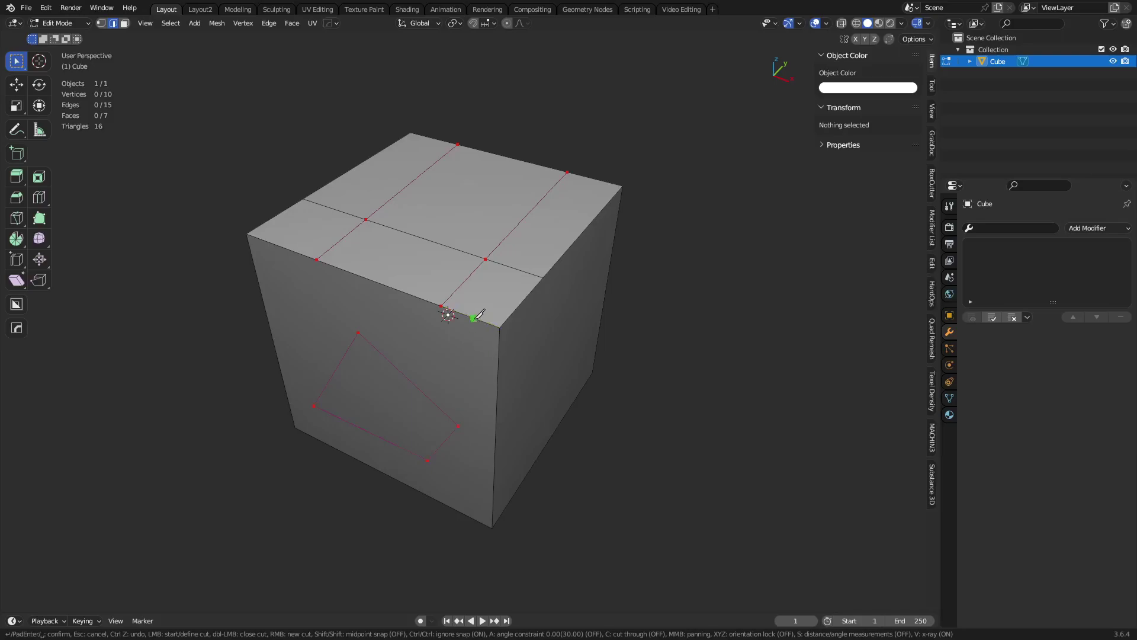
left_click(526, 216)
left_click(420, 174)
left_click(328, 207)
left_click(287, 249)
left_click(333, 373)
left_click(443, 443)
key("Escape")
Lay two parallel front-to-back knife cuts on the top face plus a cross cut, removing a stray point.
key("k")
left_click(432, 303)
left_click(554, 168)
left_click(337, 268)
left_click(471, 148)
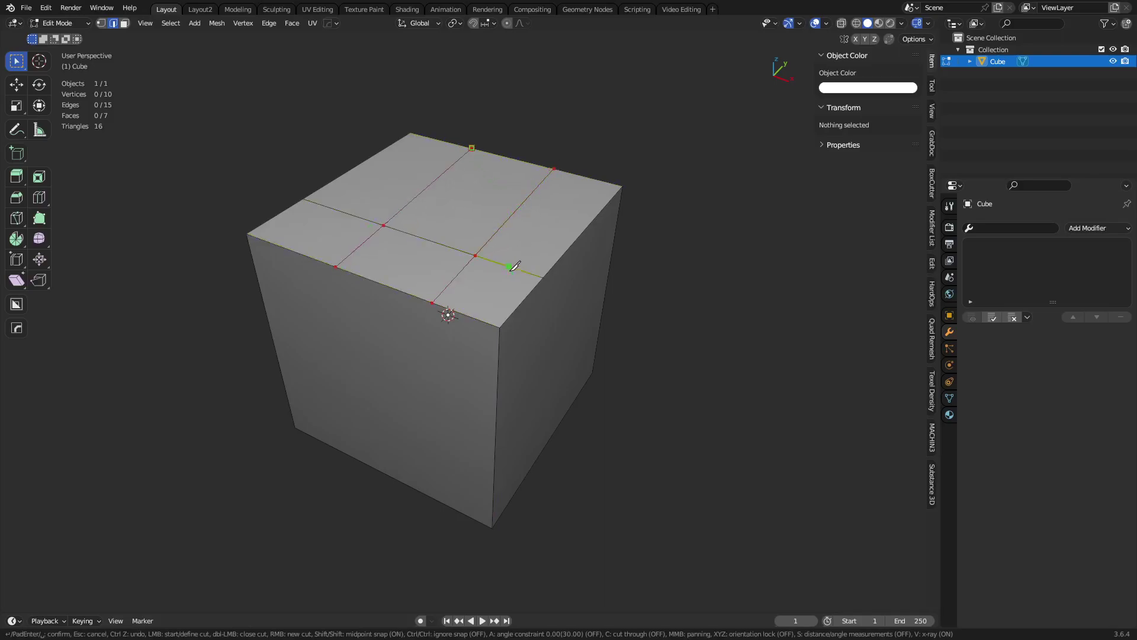
left_click(454, 278)
left_click(361, 245)
left_click(342, 211)
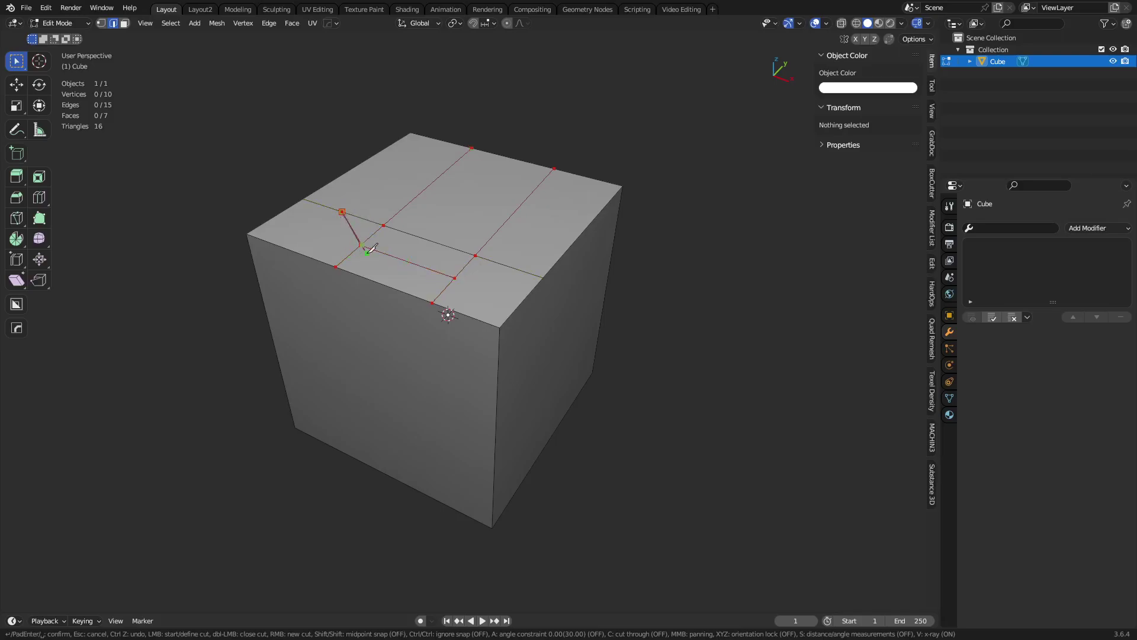
left_click(458, 511)
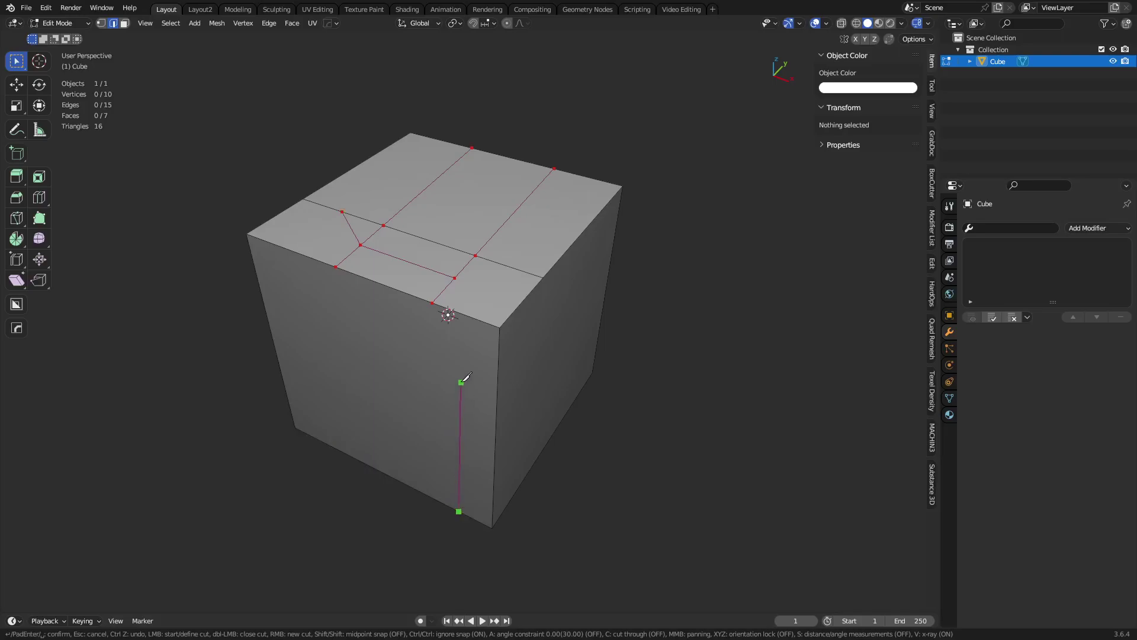
key("ctrl+z")
Knife a closed outline on the top face, confirm it, then undo the confirmed cut.
left_click(466, 314)
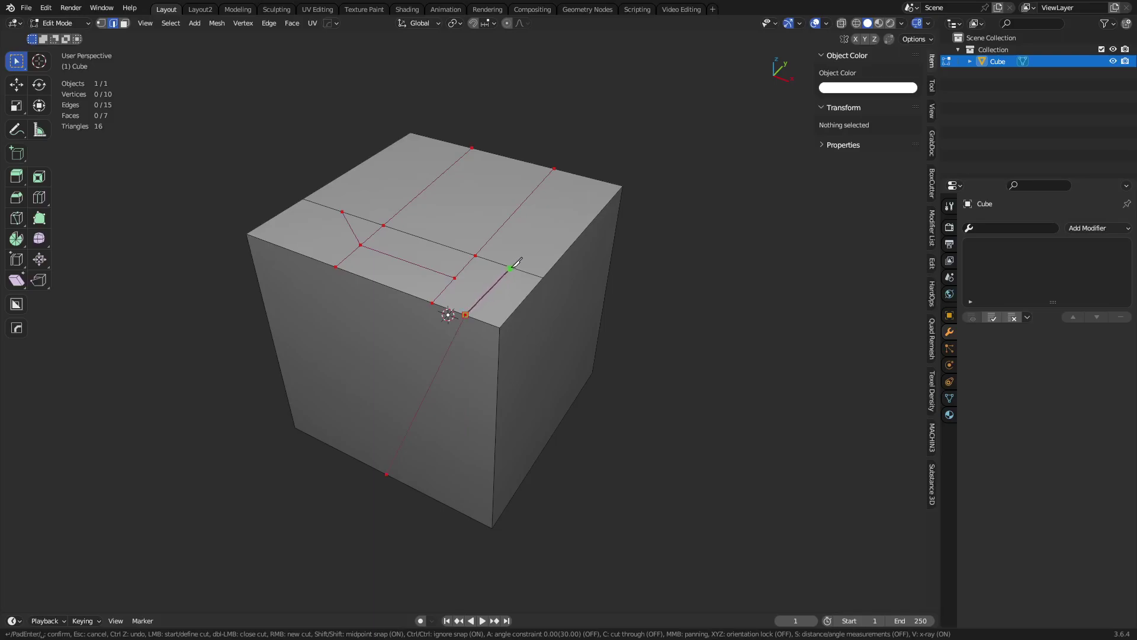
left_click(519, 208)
left_click(432, 183)
left_click(322, 205)
left_click(349, 256)
left_click(443, 290)
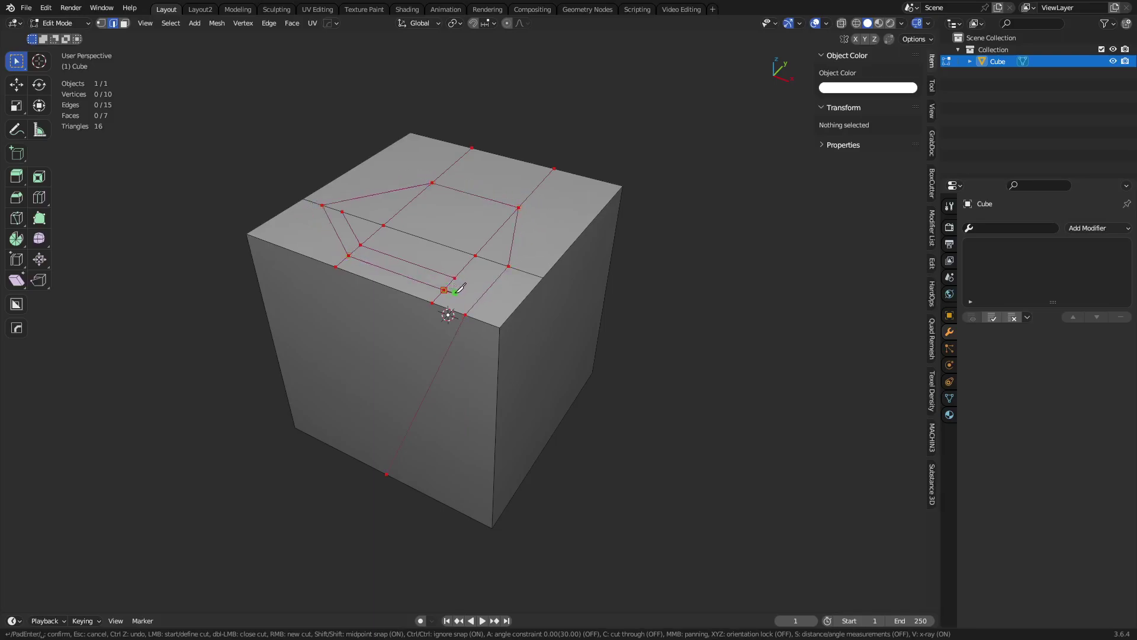
key("Return")
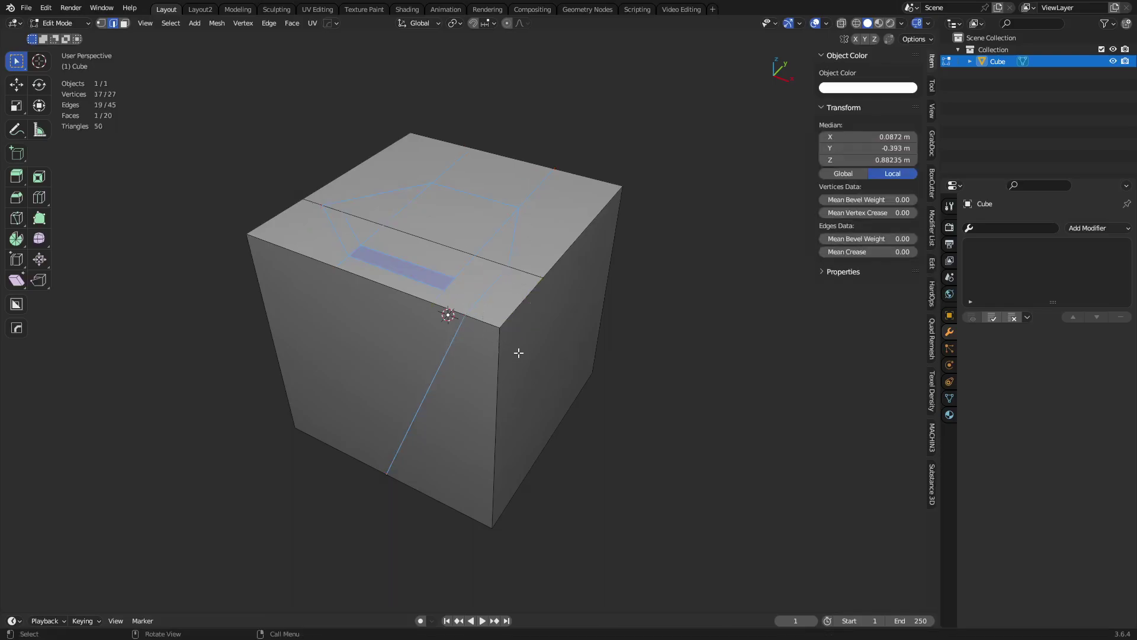
key("ctrl+z")
key("k")
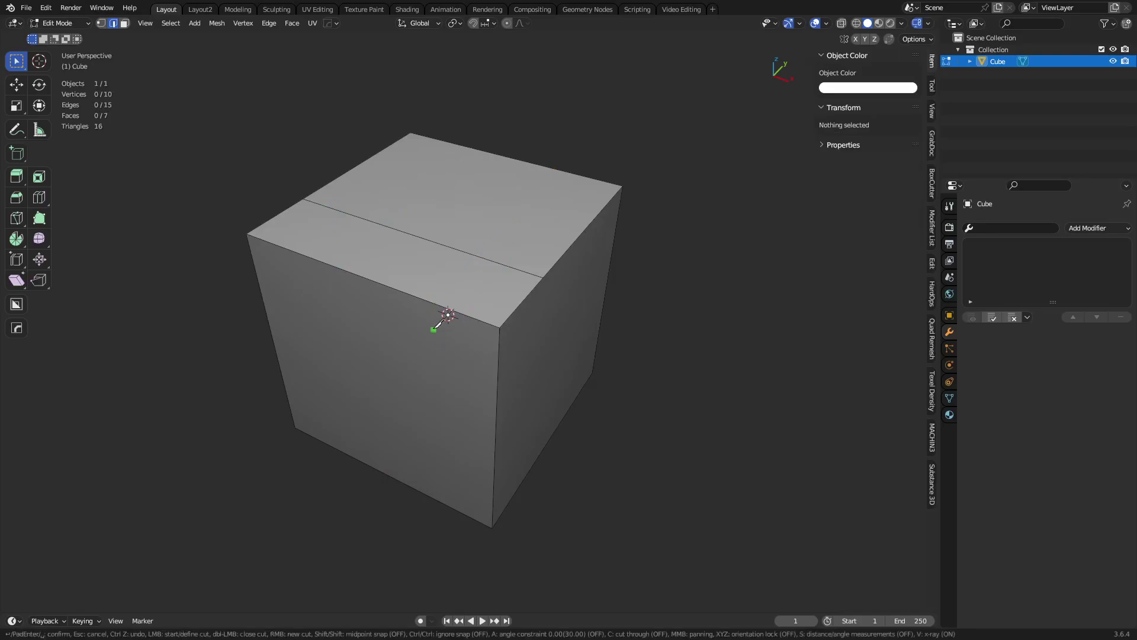
left_click(410, 485)
left_click(349, 394)
left_click(407, 352)
left_click(445, 307)
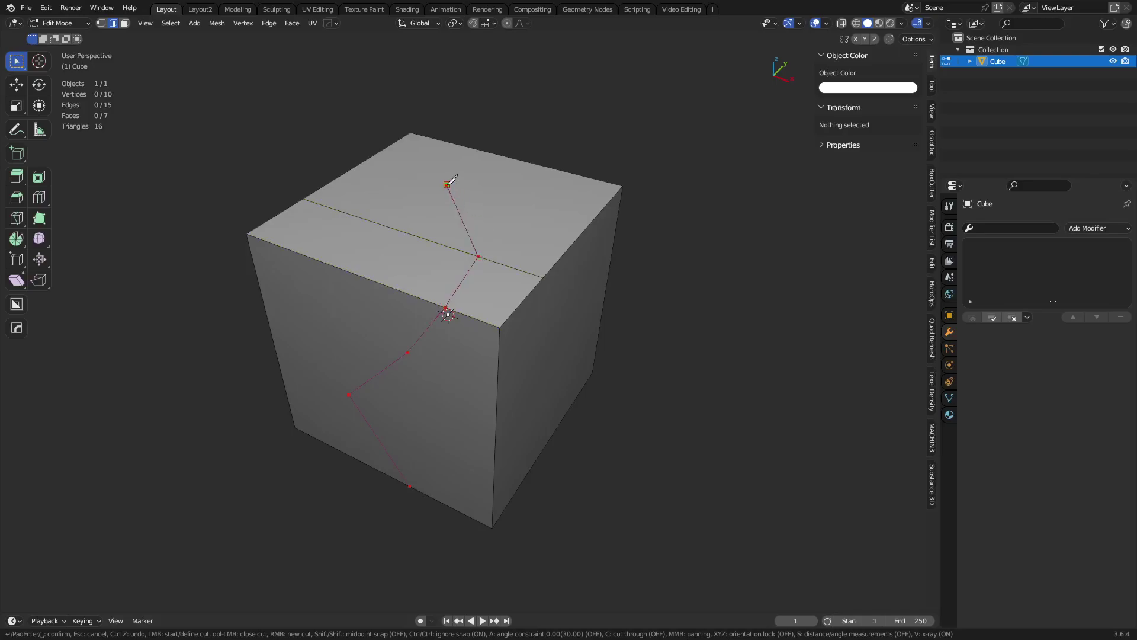
key("ctrl+z")
key("ctrl+z")
key("ctrl+z")
key("Escape")
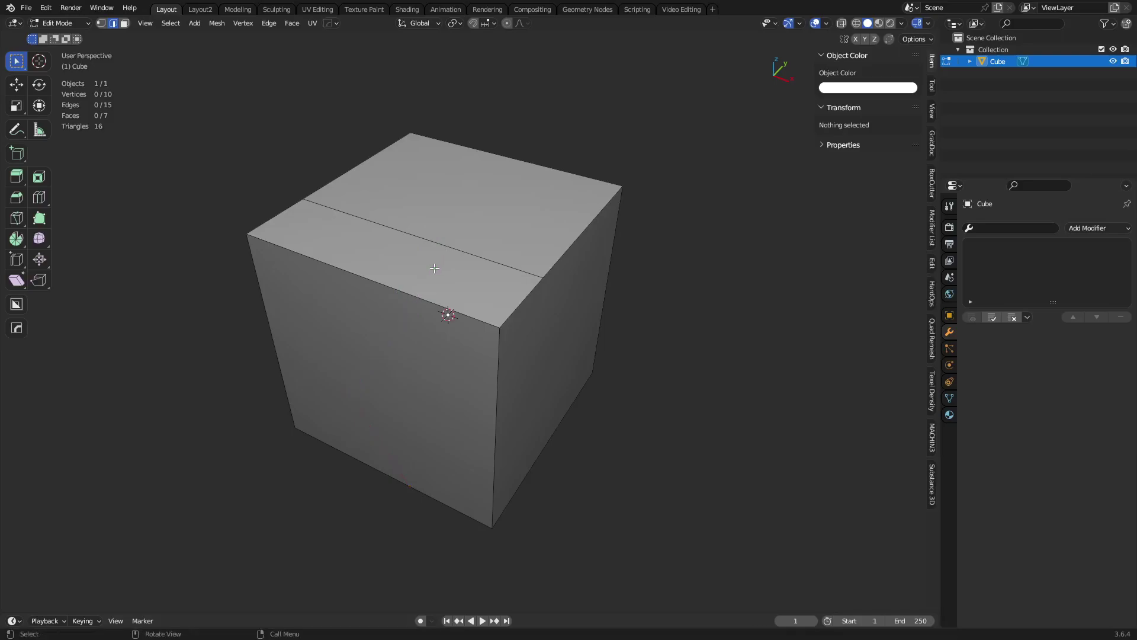
key("k")
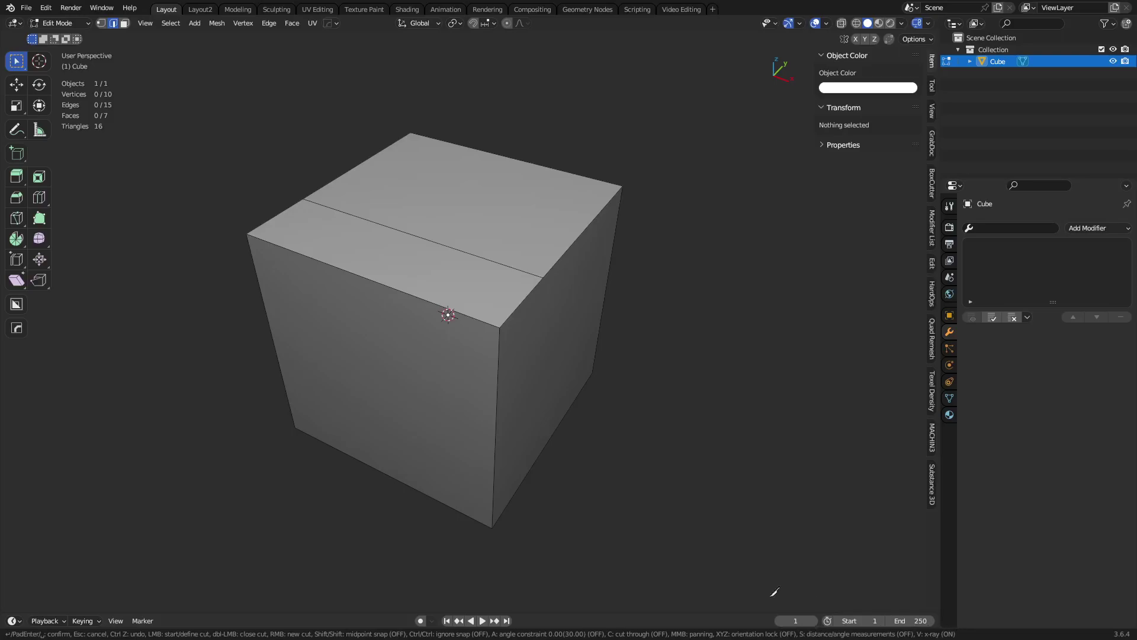
left_click(407, 485)
left_click(404, 292)
left_click(437, 241)
left_click(530, 163)
middle_click_drag(686, 416, 393, 218)
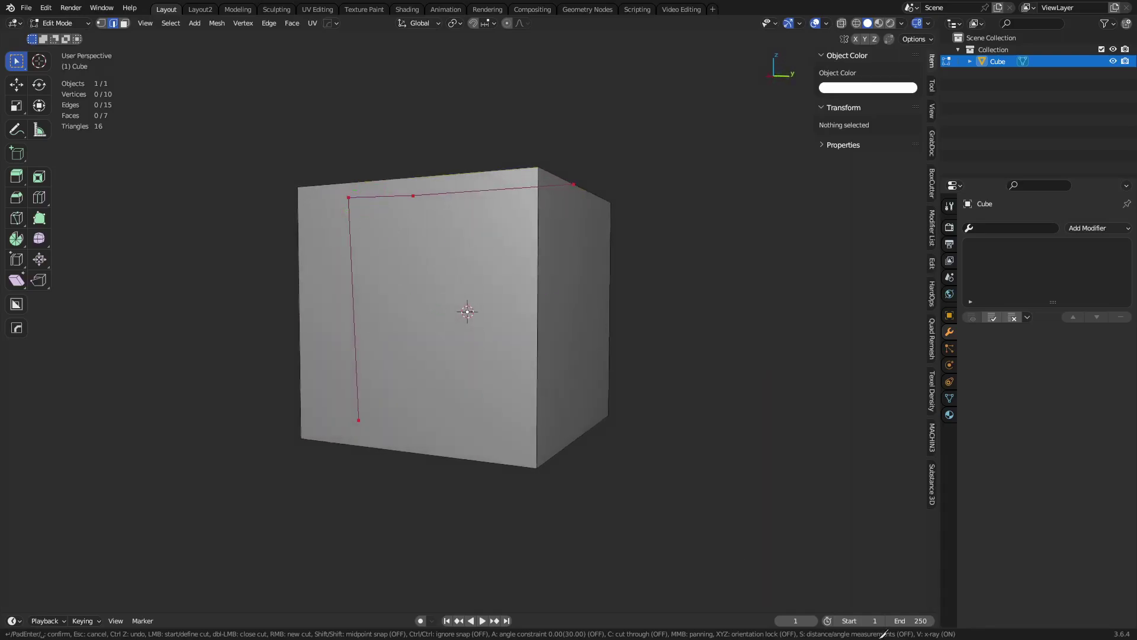
key("v")
key("v")
middle_click_drag(486, 354, 658, 462)
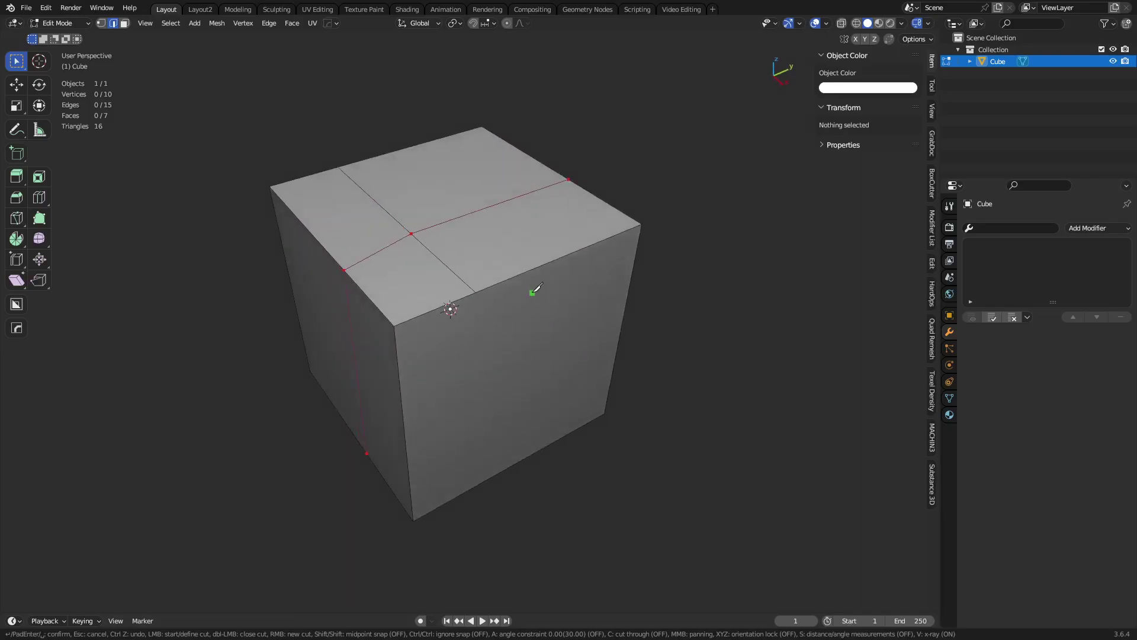
left_click(536, 267)
key("s")
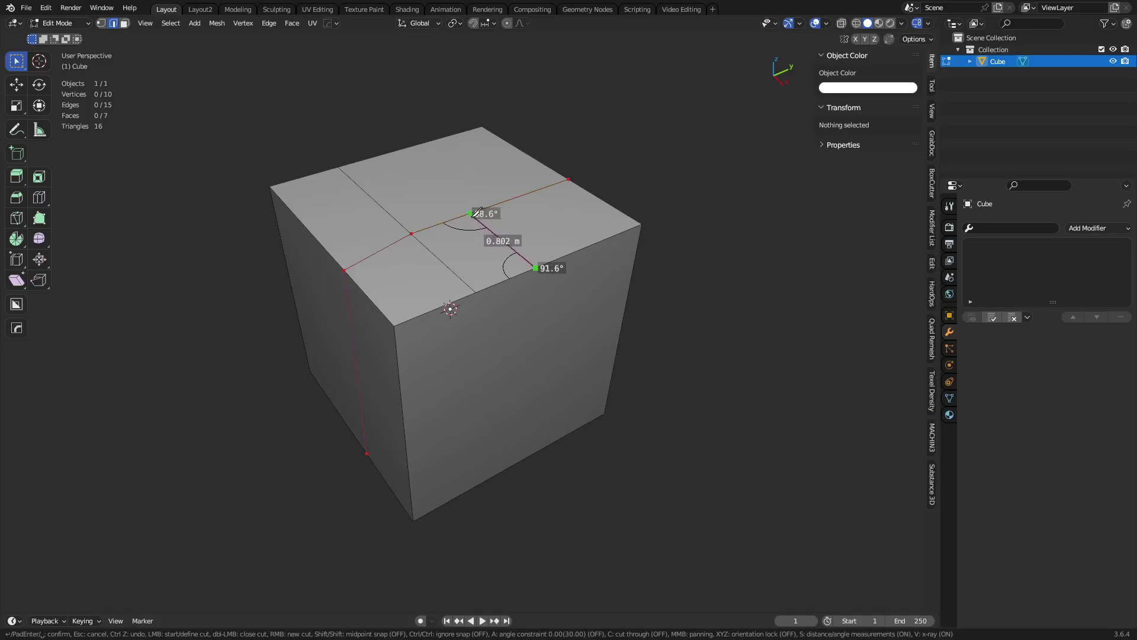
key("s")
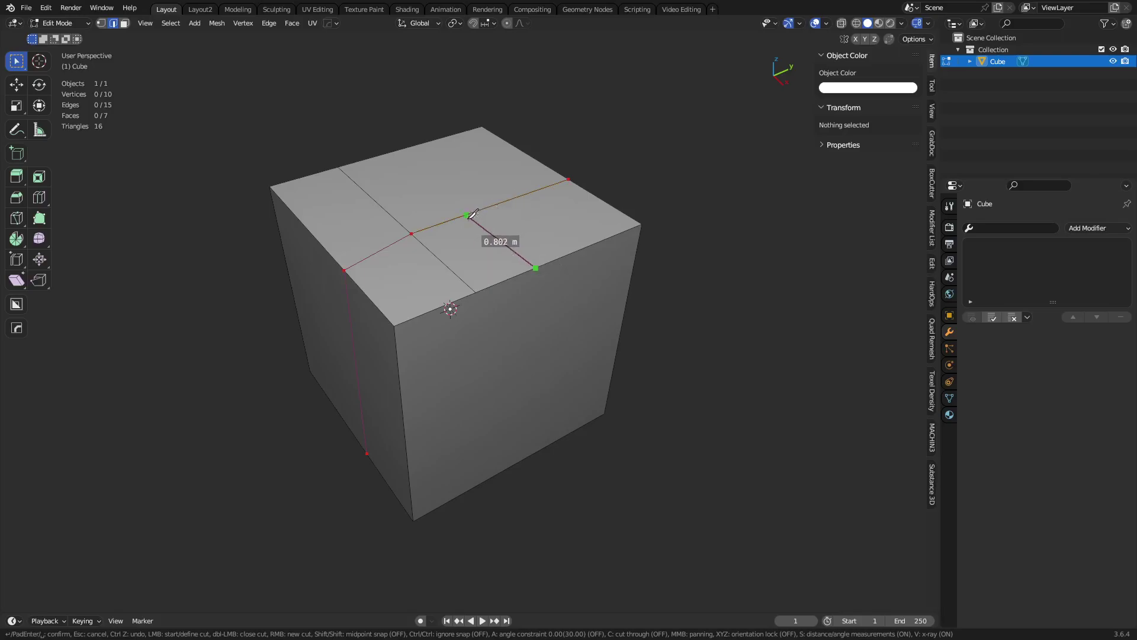
key("s")
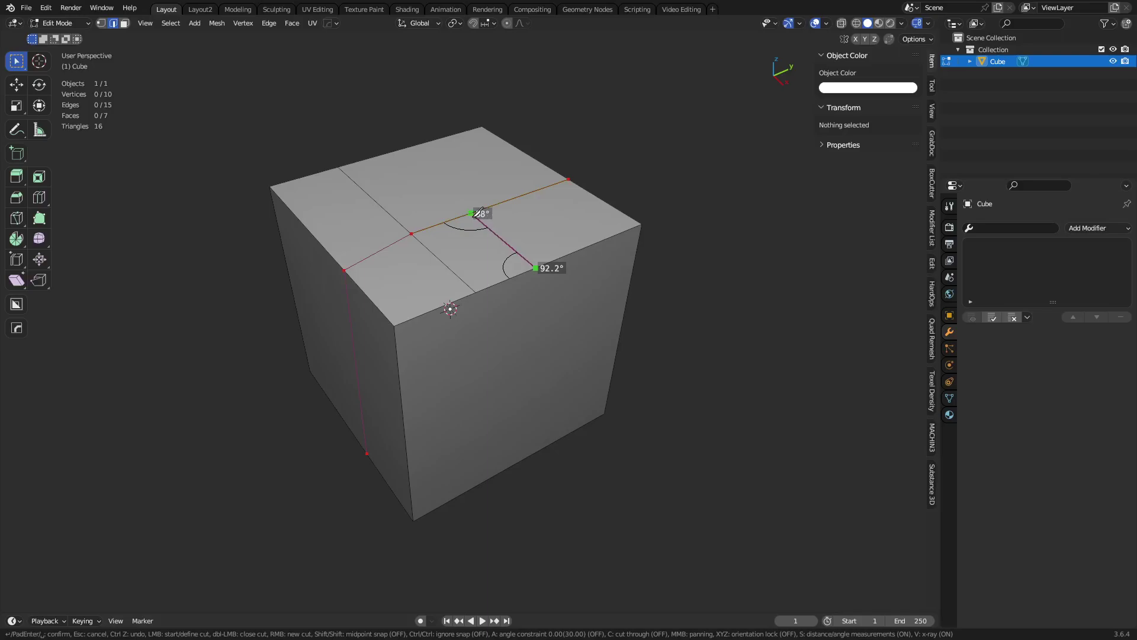
key("Escape")
key("k")
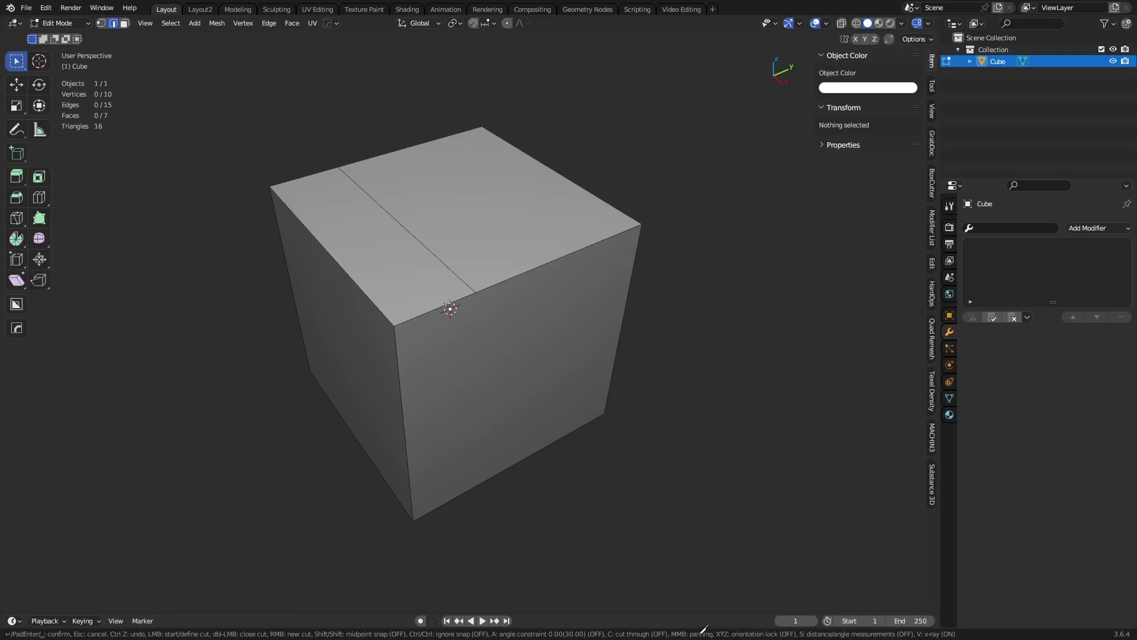
Turn on cut-through and begin a knife cut from the bottom edge up the front face.
middle_click_drag(467, 390, 569, 409)
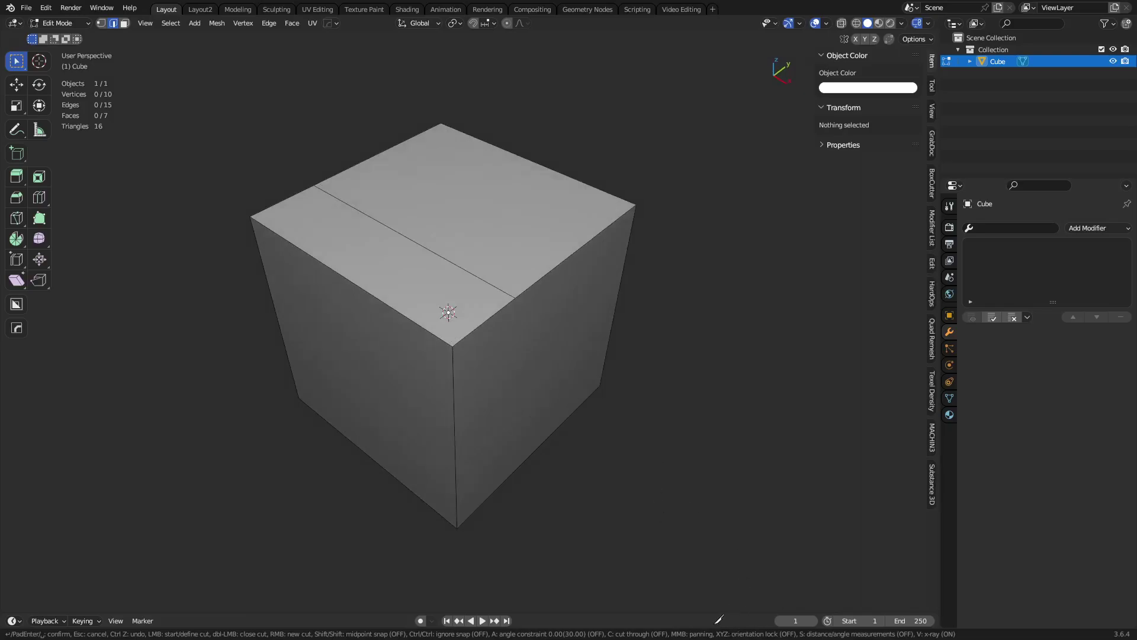
middle_click_drag(582, 517, 577, 480)
key("c")
left_click(457, 502)
left_click(443, 375)
left_click(314, 354)
In the front orthographic view, draw a horizontal knife cut across the cube.
middle_click_drag(274, 455, 477, 426)
middle_click_drag(617, 455, 473, 436)
key("KP_1")
middle_click_drag(411, 390, 507, 465)
key("KP_1")
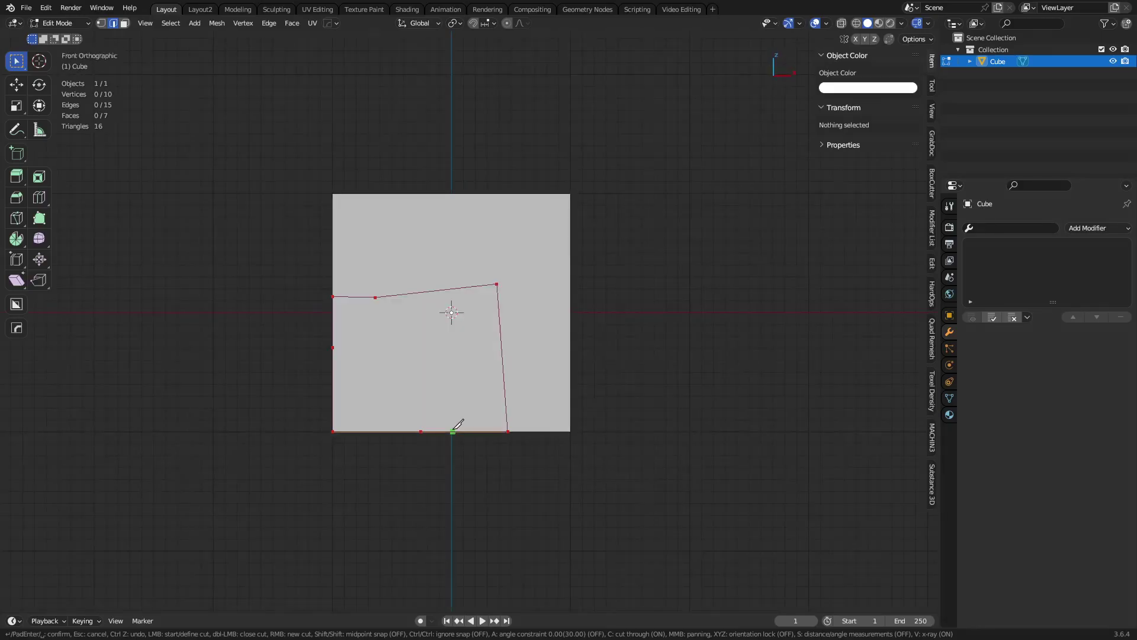
middle_click_drag(454, 430, 480, 452)
key("KP_1")
left_click(289, 248)
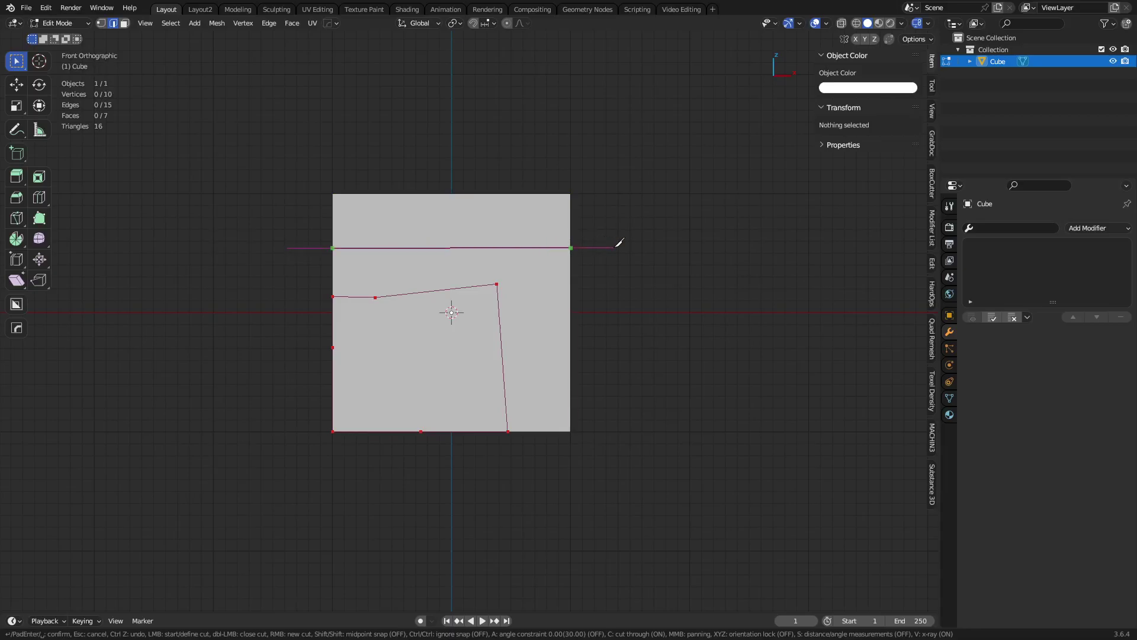
right_click(618, 245)
From the right side view, add a cut-through horizontal knife line and confirm the pending cuts.
middle_click_drag(617, 245, 569, 356)
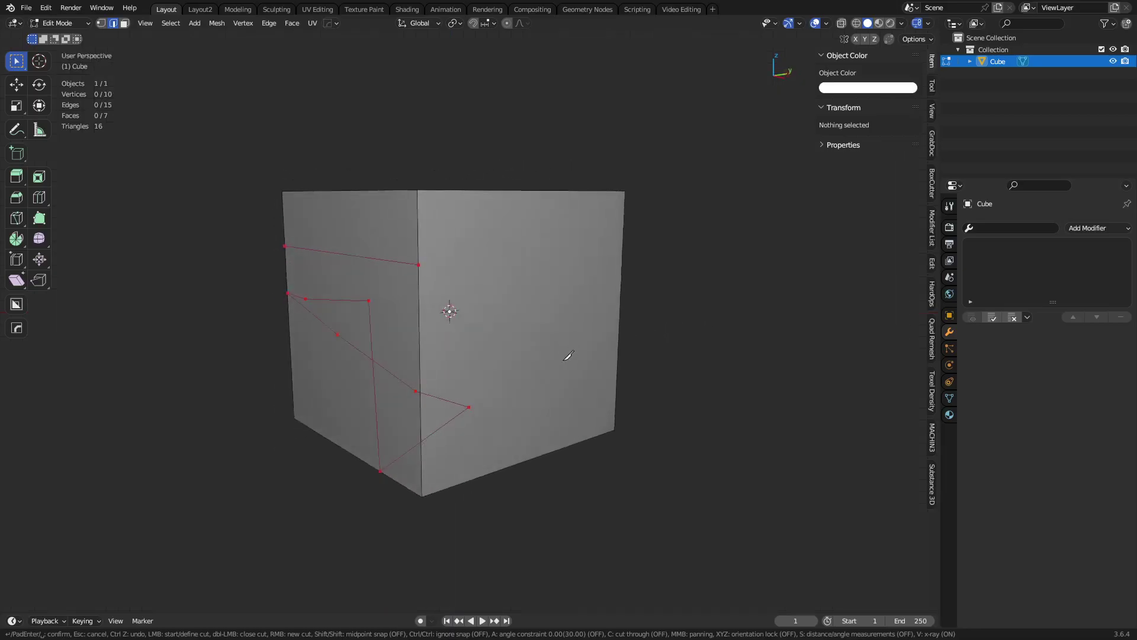
key("KP_3")
key("c")
left_click(278, 222)
left_click(621, 225)
middle_click_drag(504, 325, 665, 376)
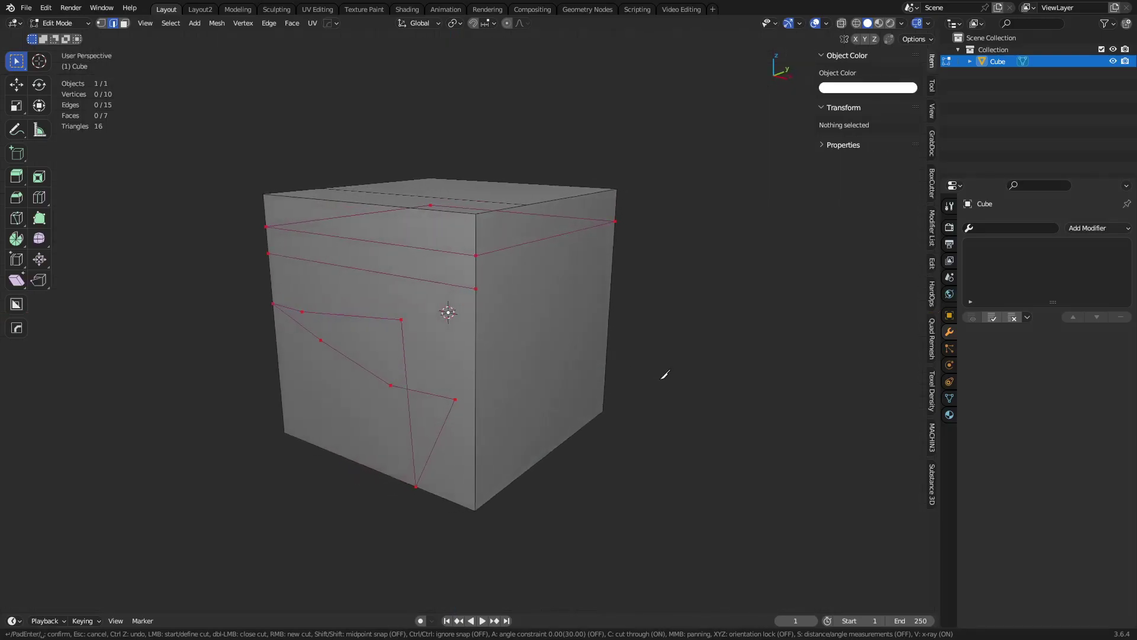
key("Return")
key("k")
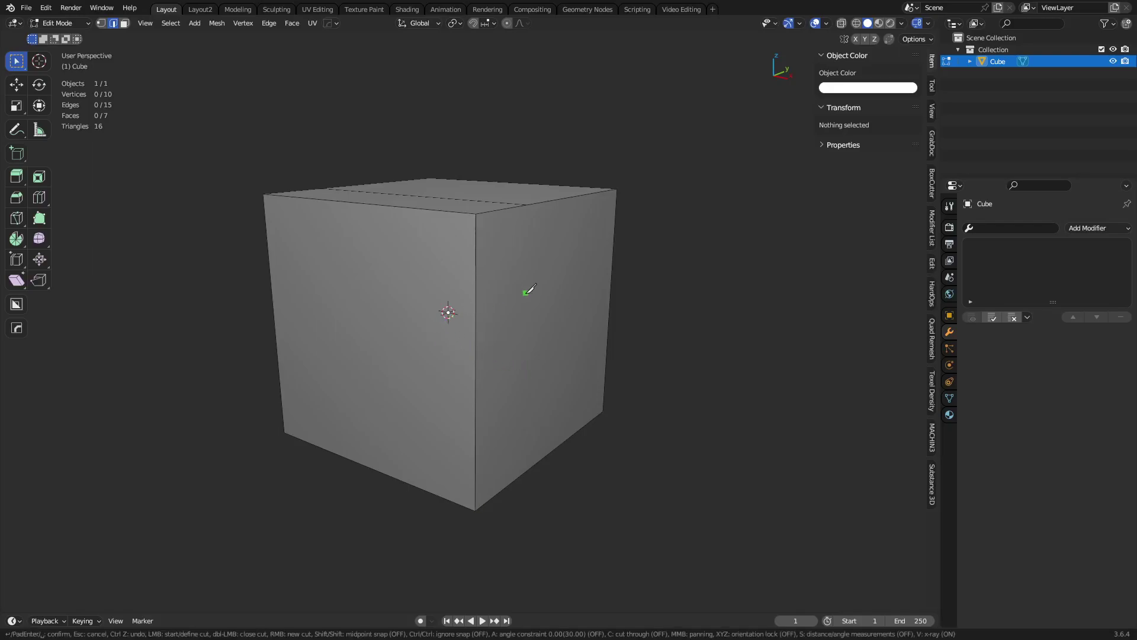
middle_click_drag(548, 275, 591, 245)
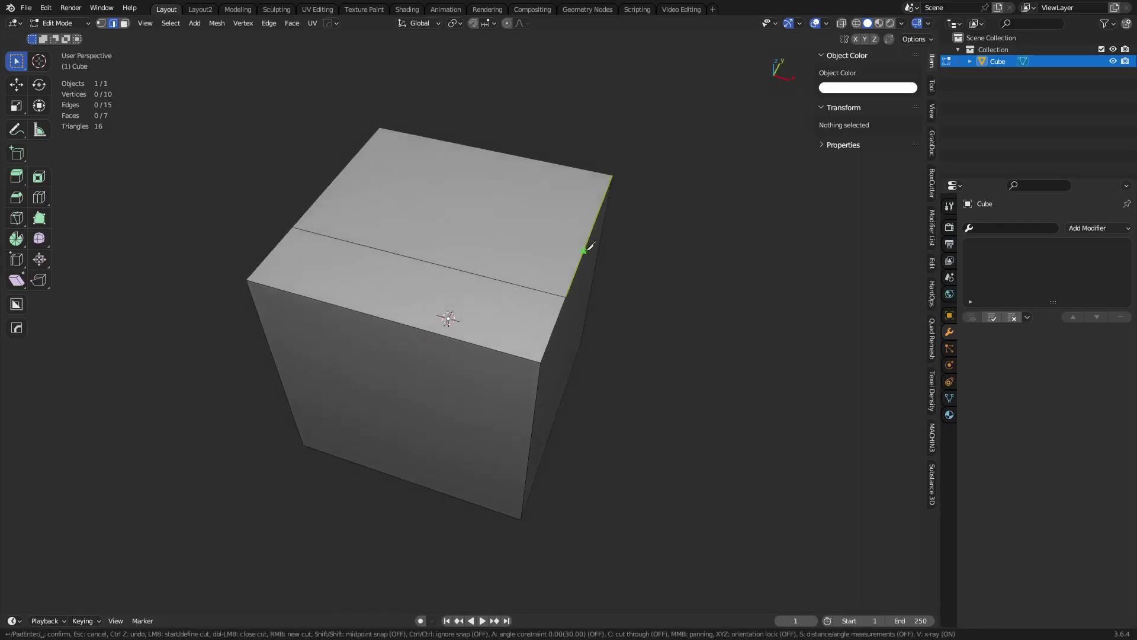
Start a knife cut on the top face's right edge with relative angle snapping, X lock and measurements.
left_click(584, 249)
key("a")
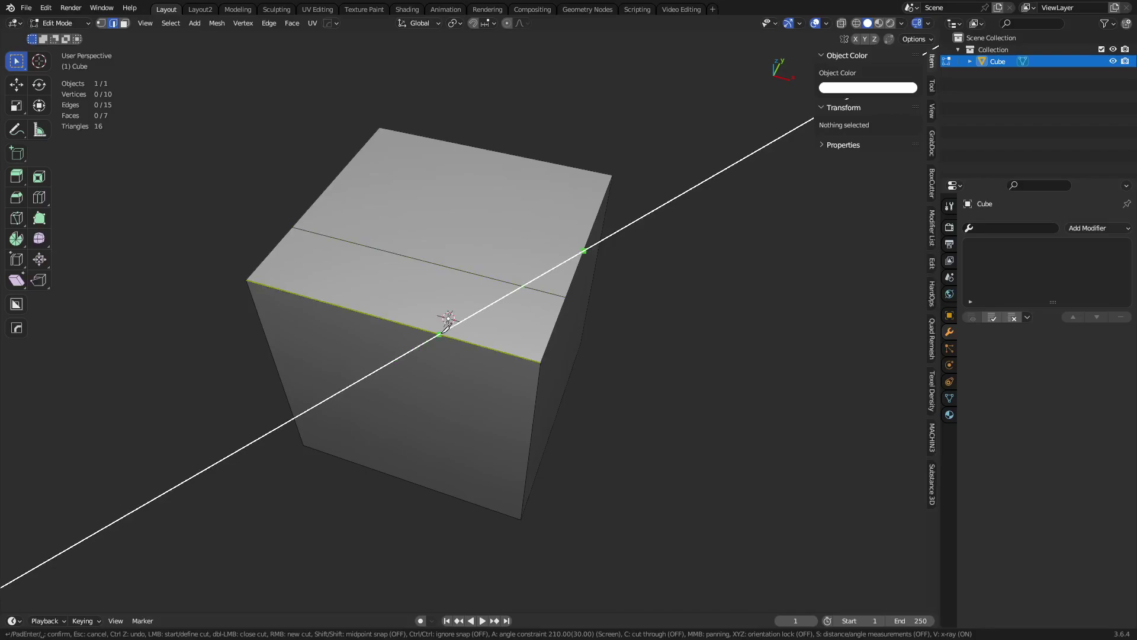
key("a")
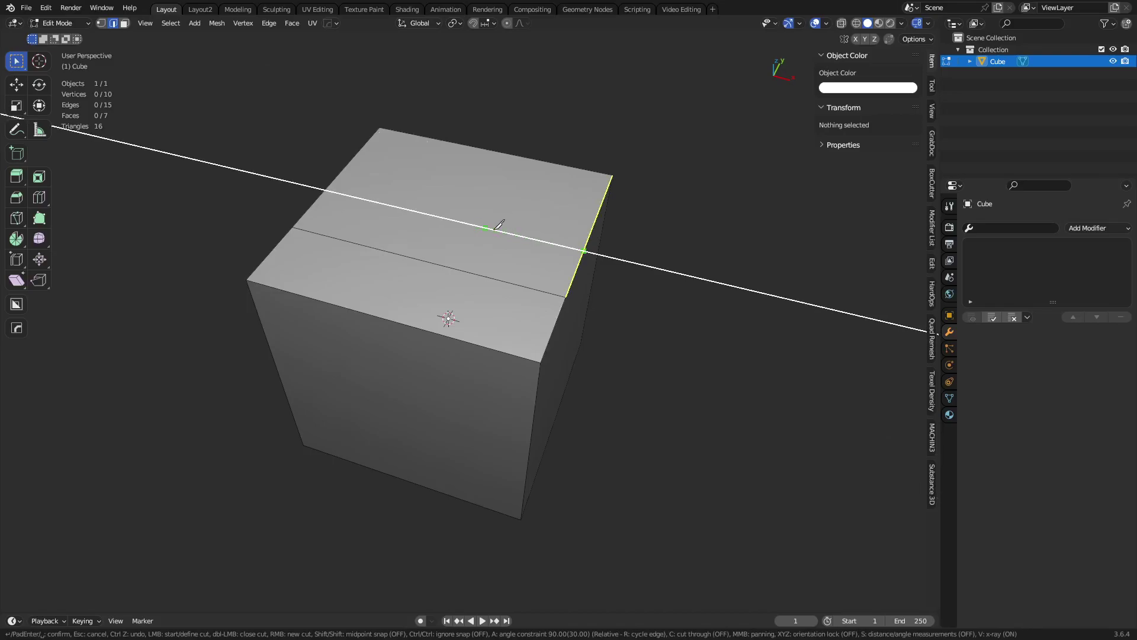
key("x")
key("s")
key("s")
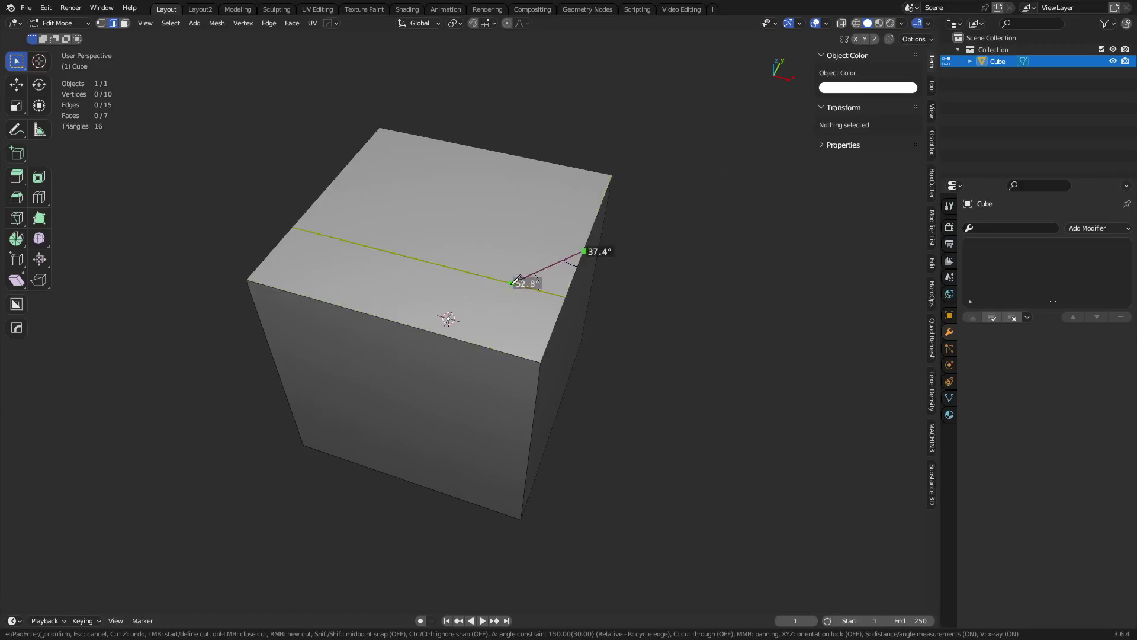
Place knife points on the middle cut and along the top face, then start a new cut with midpoint snapping.
left_click(447, 266)
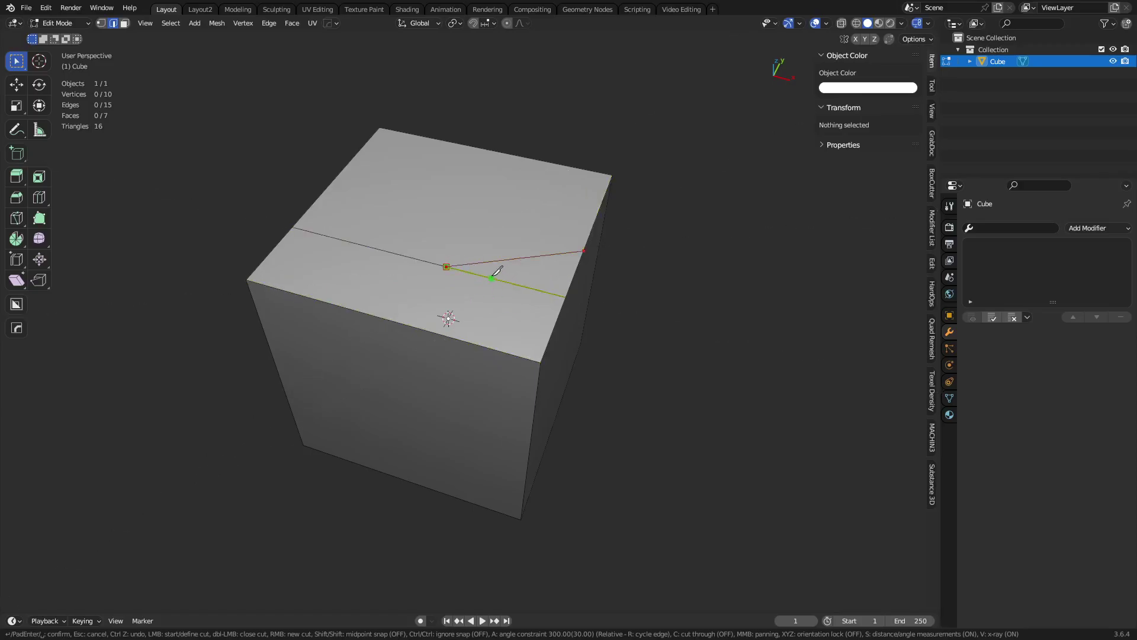
left_click(513, 283)
right_click(538, 310)
key("shift")
key("shift")
Cancel the pending cut and knife a Y-axis-locked cut from the middle cut to the back edge.
key("Escape")
middle_click_drag(503, 326, 599, 295)
key("k")
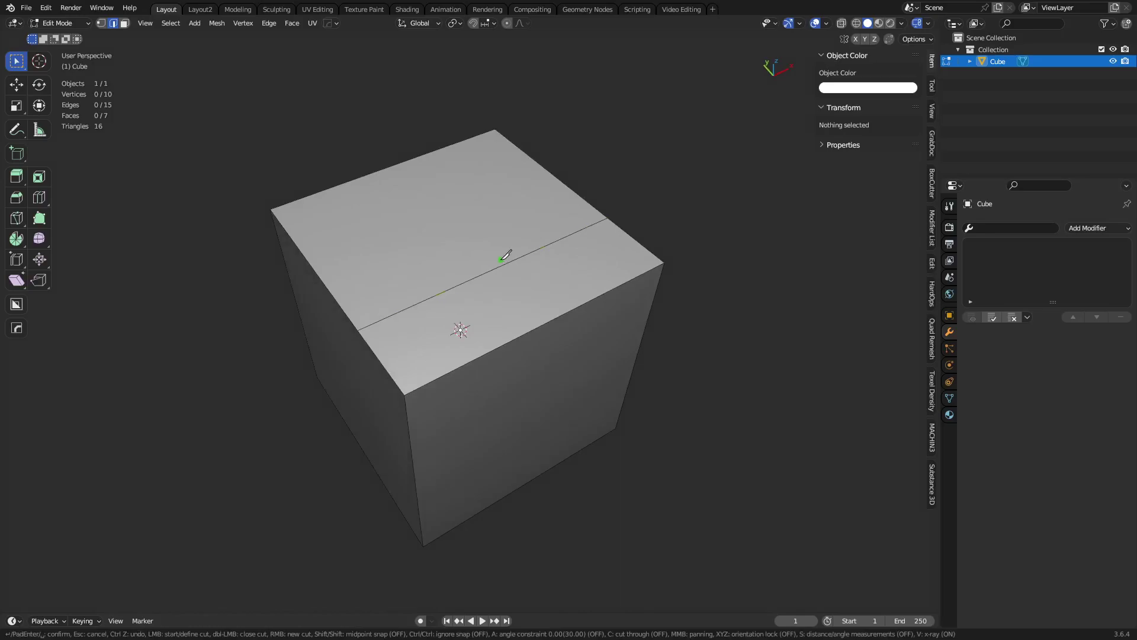
left_click(509, 261)
key("x")
key("y")
key("v")
key("z")
key("x")
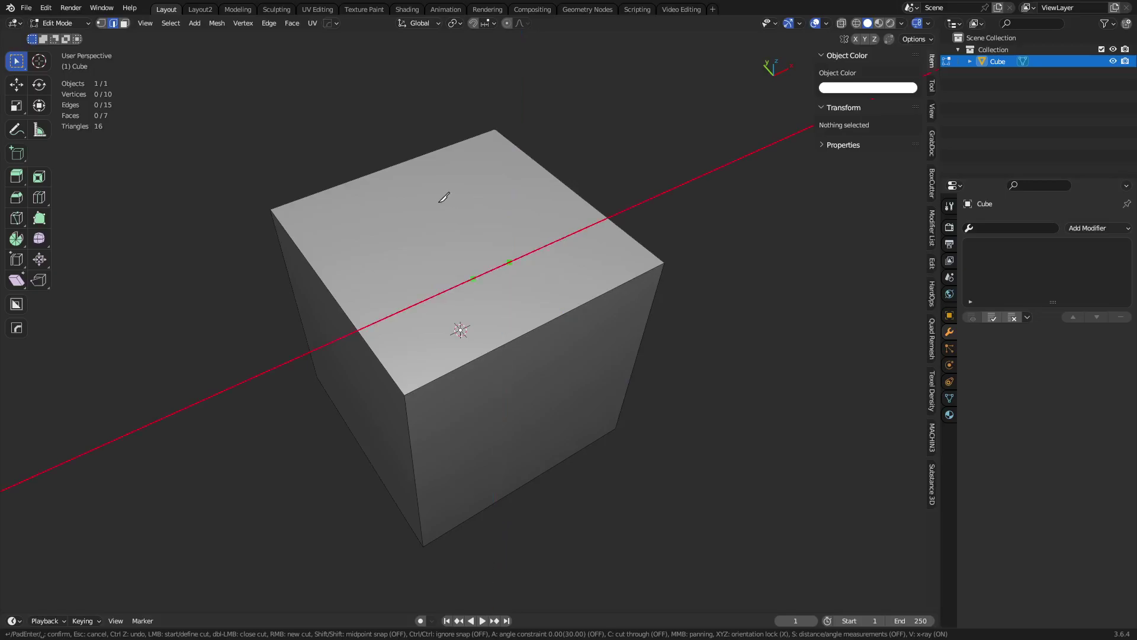
key("y")
key("y")
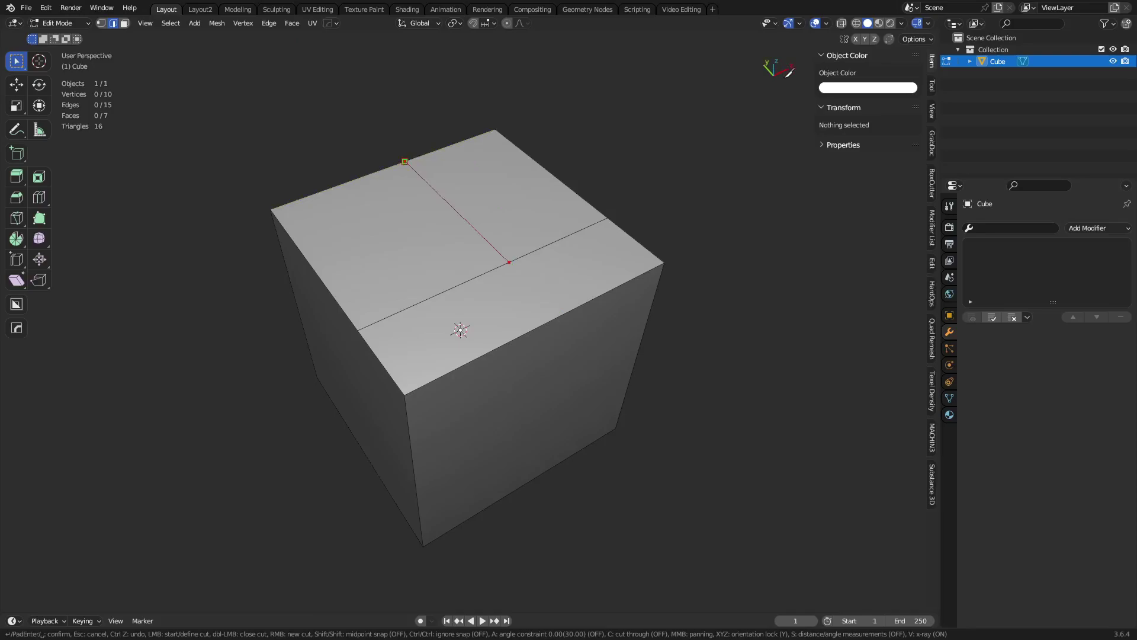
key("Return")
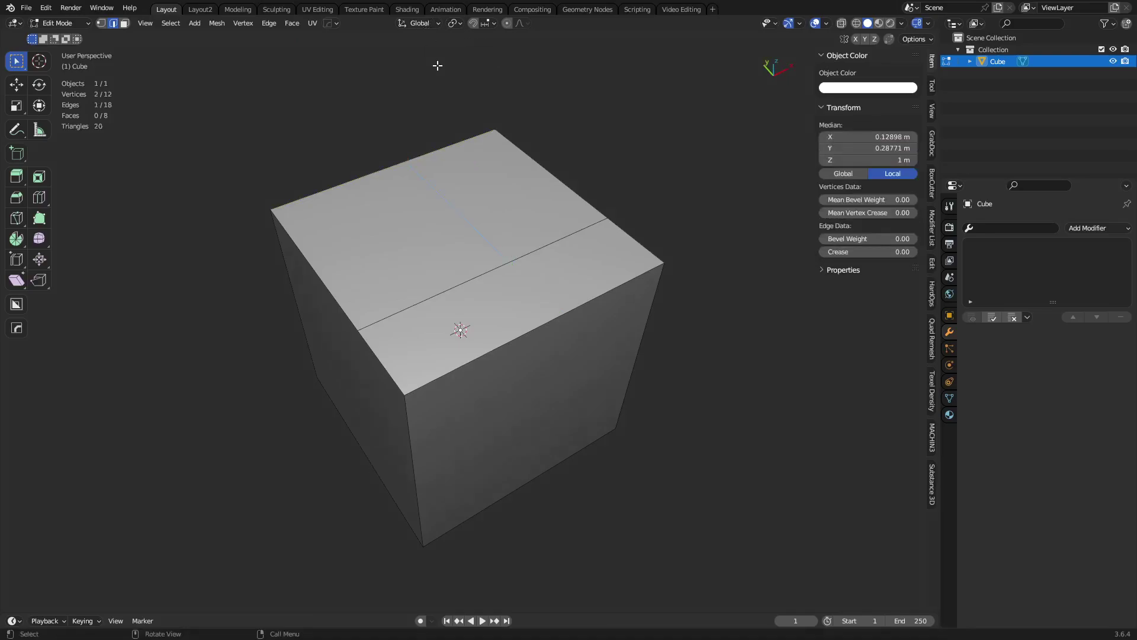
left_click(428, 24)
Back in Object Mode, duplicate the cube as Cube.001 and move it along X to 3.1139 m.
key("ctrl+Tab")
key("Tab")
middle_click_drag(646, 280, 485, 315)
key("shift+d")
key("x")
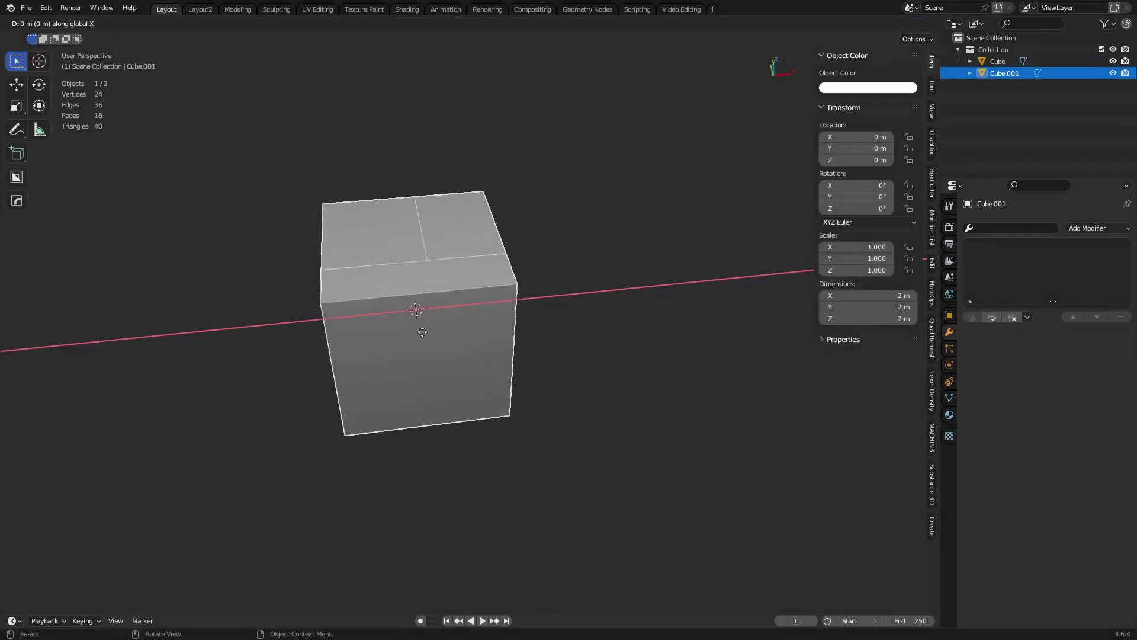
left_click(665, 308)
middle_click_drag(665, 314, 699, 318)
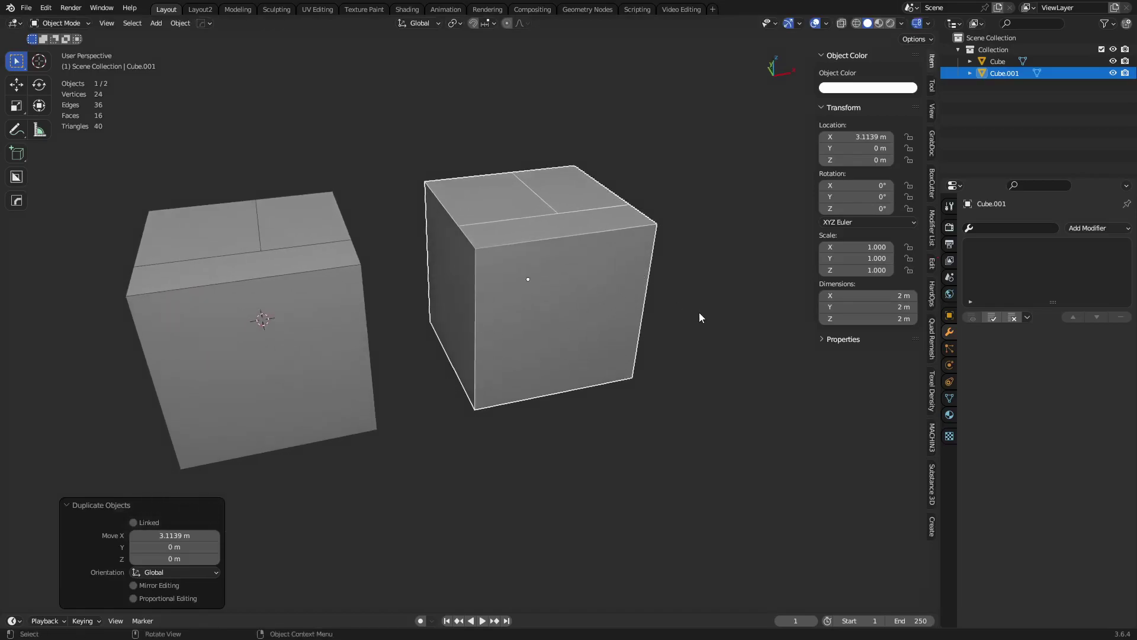
Rotate Cube.001 by -55.1° about the view axis.
key("r")
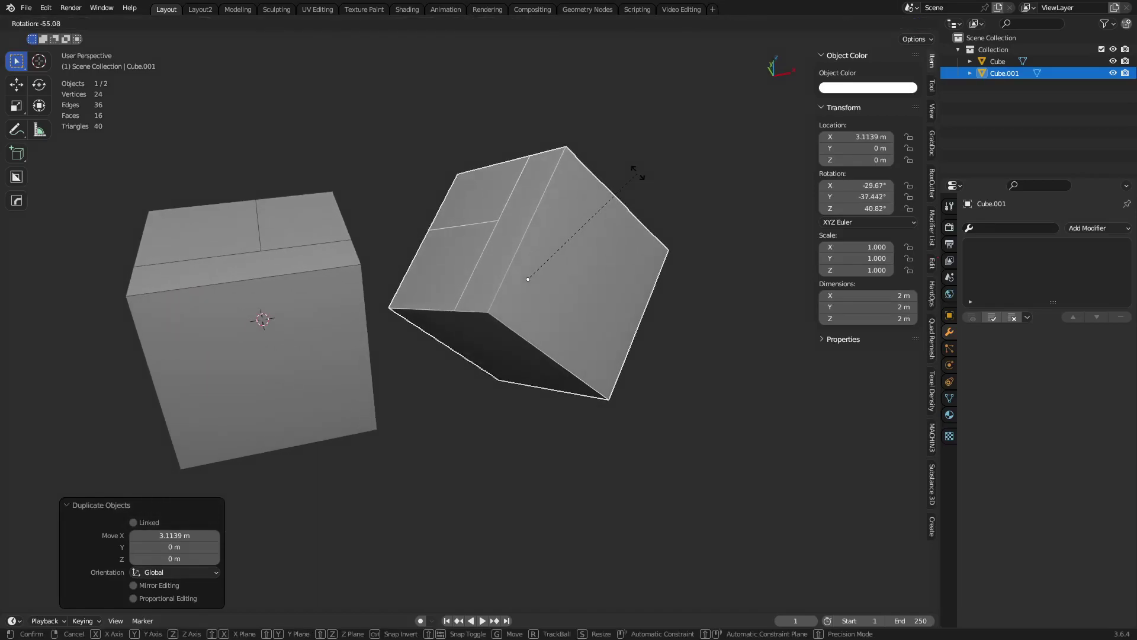
left_click(637, 172)
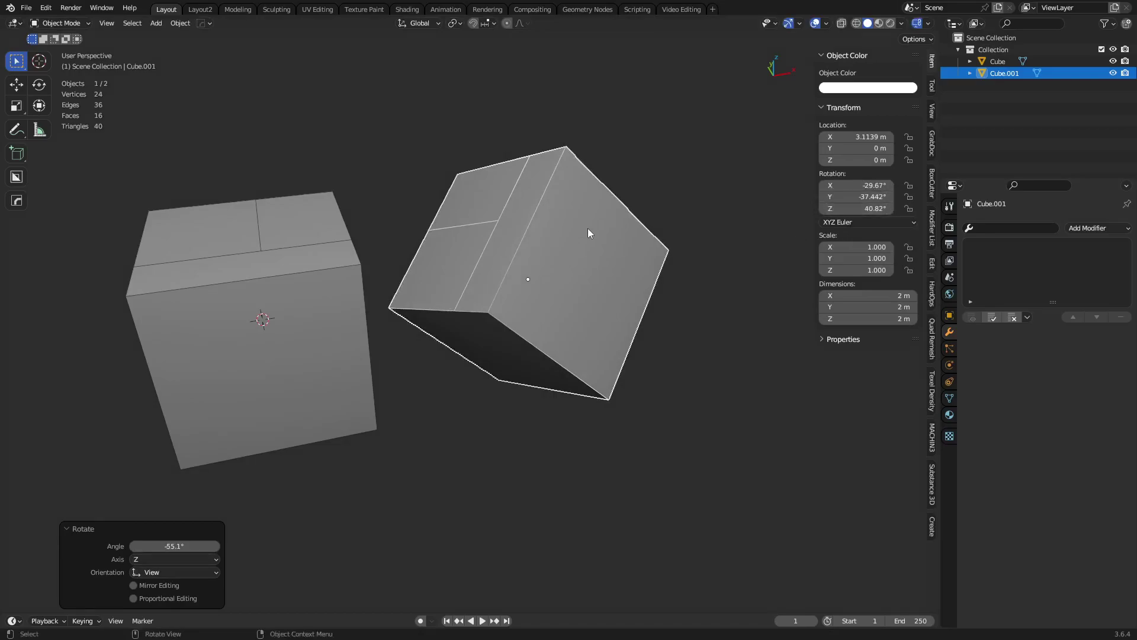
middle_click_drag(587, 229, 544, 267)
key("ctrl+Tab")
Put Cube.001 in Edit Mode with nothing selected and the transform orientation set to Local.
left_click(602, 267)
key("alt+a")
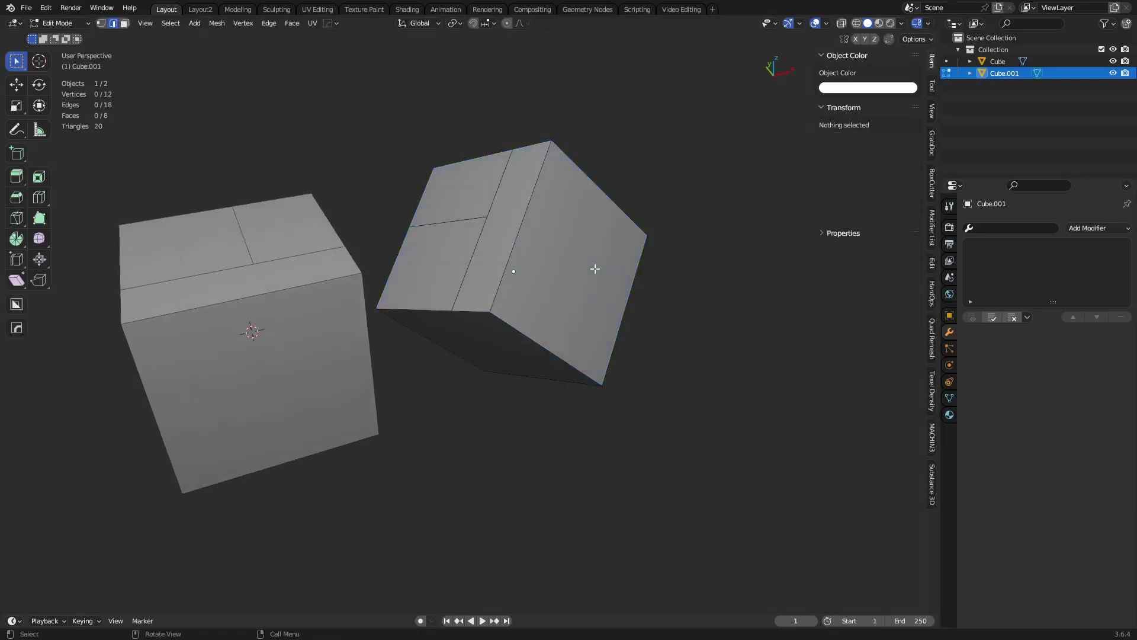
left_click(420, 23)
left_click(389, 71)
Knife a Z-axis-locked cut from Cube.001's right edge and confirm it.
key("k")
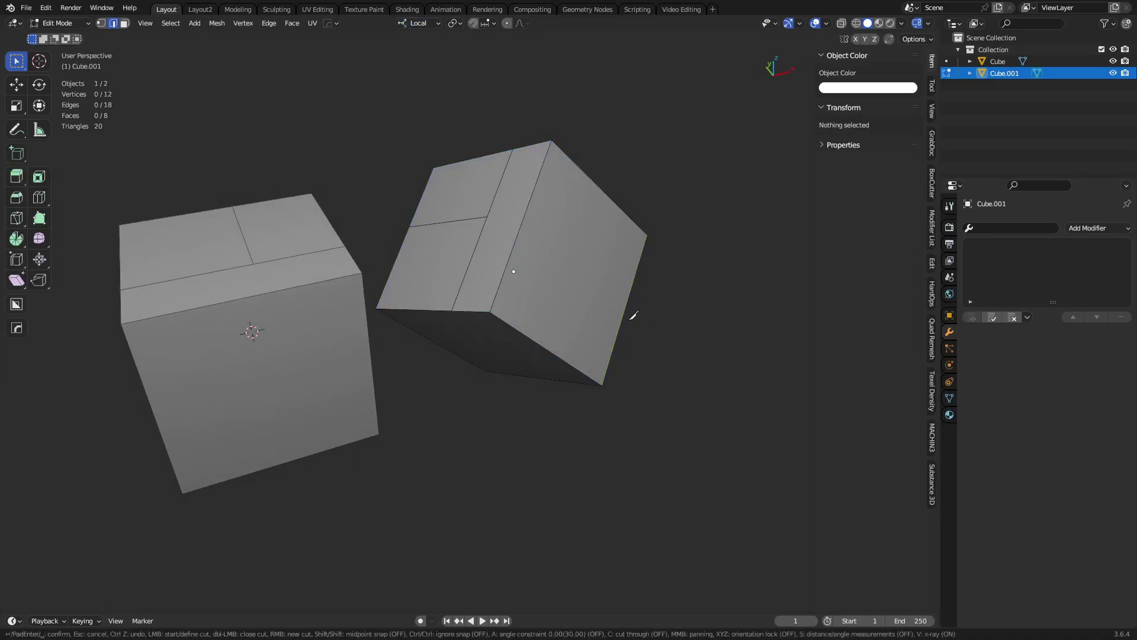
left_click(627, 306)
key("x")
key("y")
key("z")
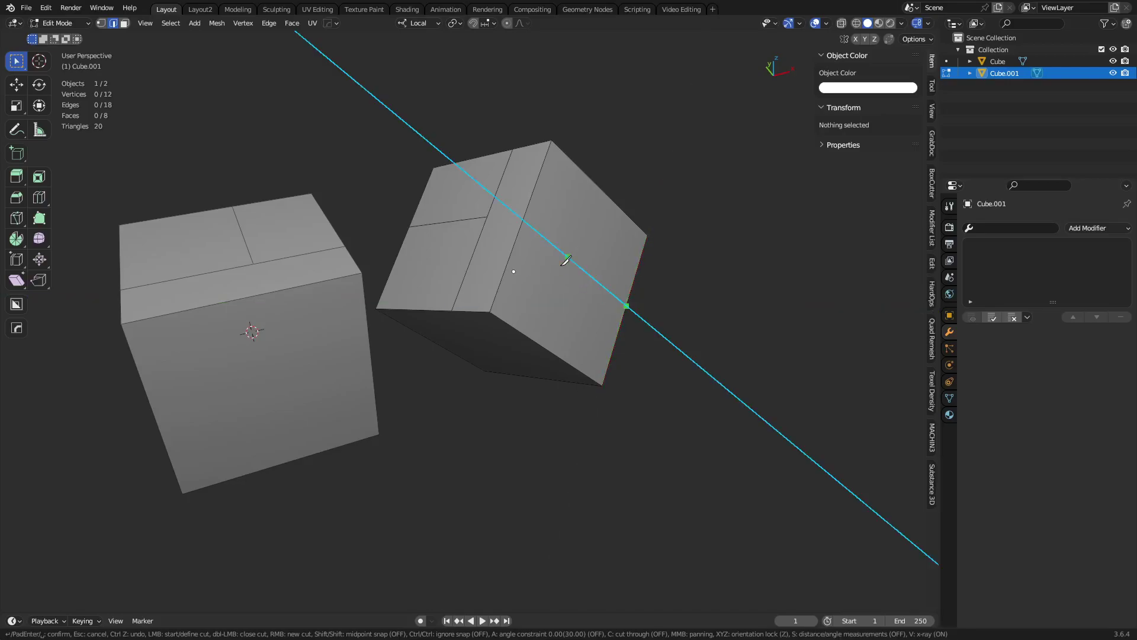
left_click(510, 238)
key("Return")
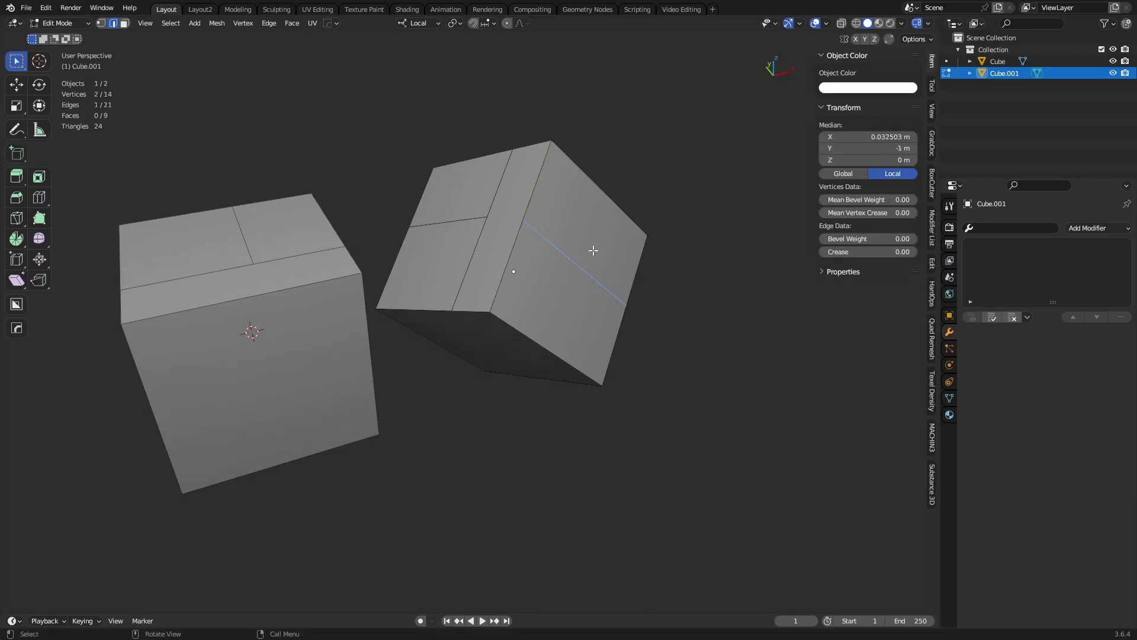
Select all and Limited Dissolve the extra edges, then select a top edge for beveling.
key("a")
key("x")
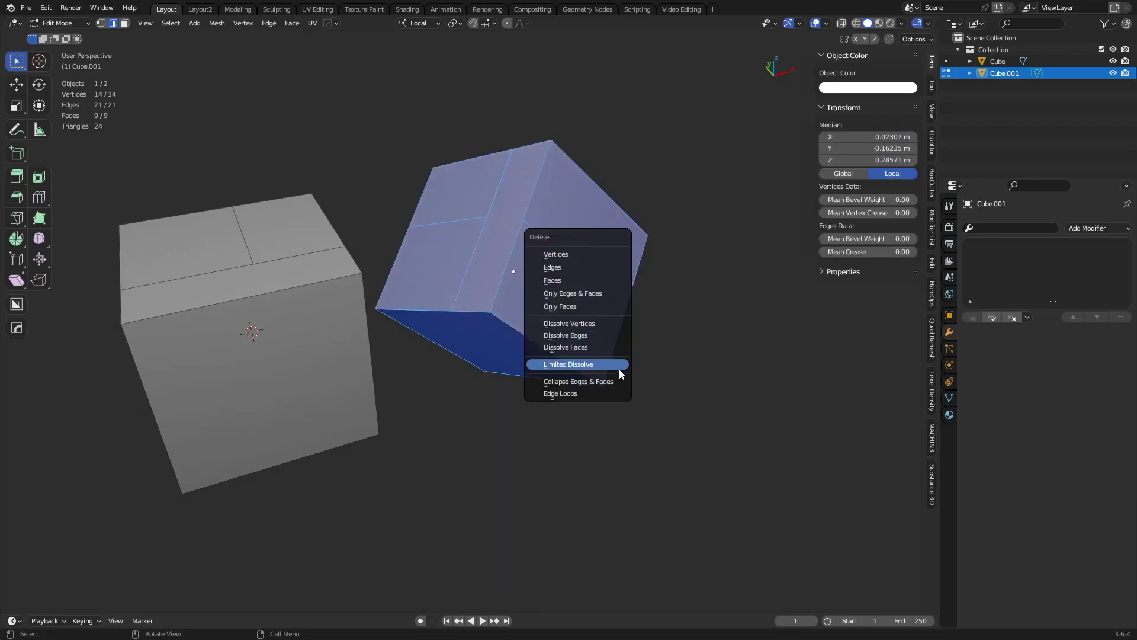
left_click(619, 369)
left_click(599, 257)
Bevel the top edge of Cube.001 with Ctrl+B.
key("ctrl+b")
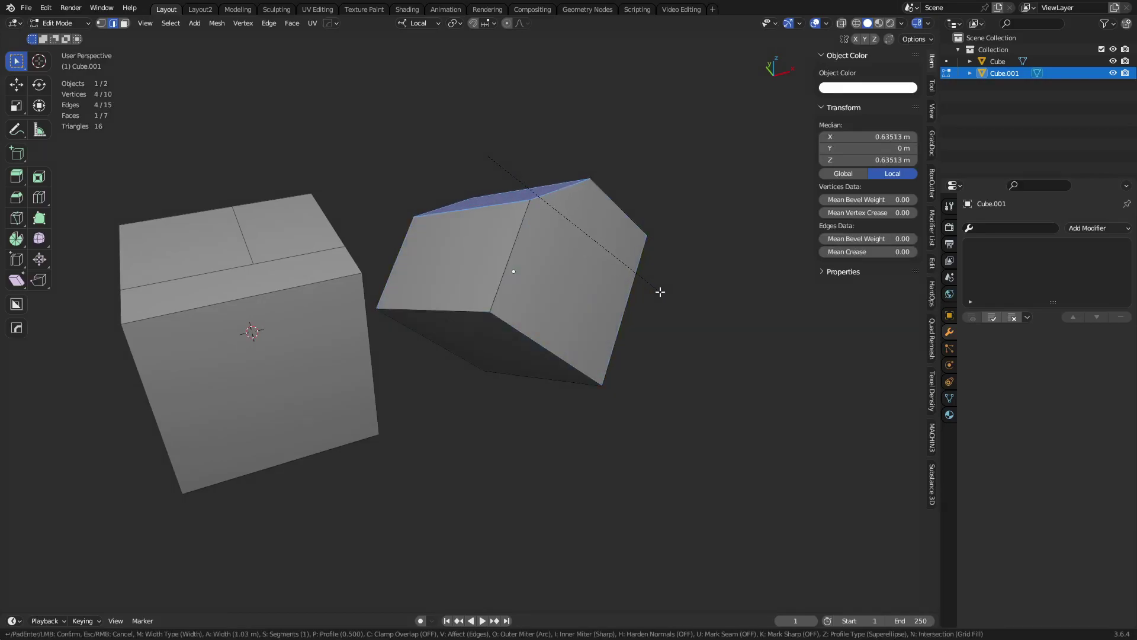
left_click(661, 292)
middle_click_drag(661, 292, 495, 196)
Select the top front vertex, then the top front edge, of Cube.001.
left_click(490, 212)
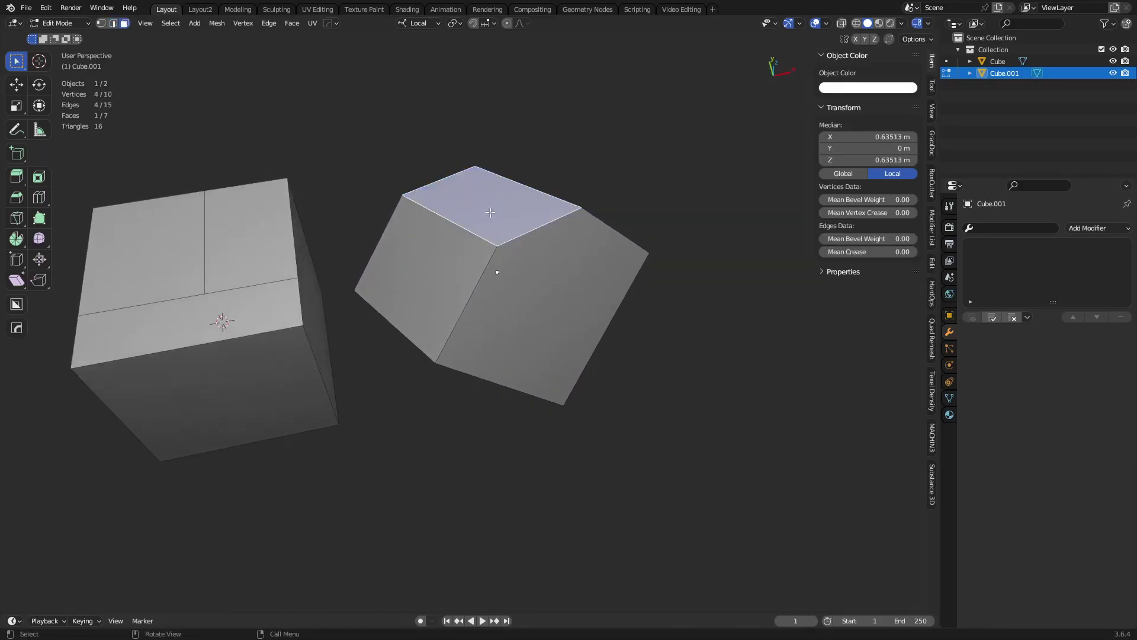
key("1")
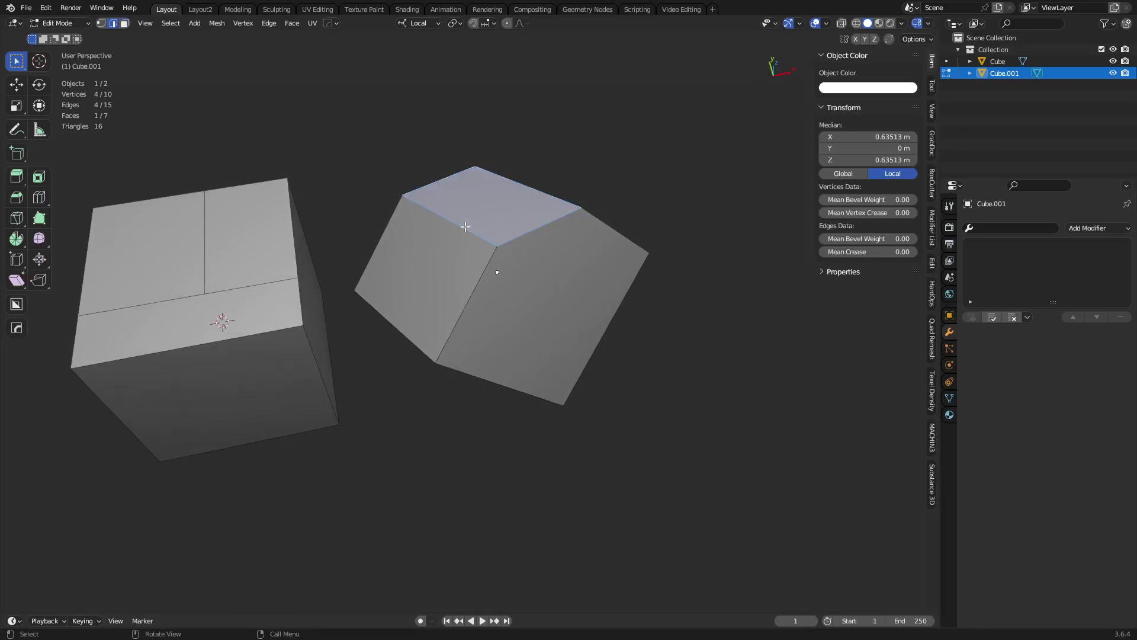
left_click(498, 247)
key("2")
left_click(489, 223)
left_click(436, 25)
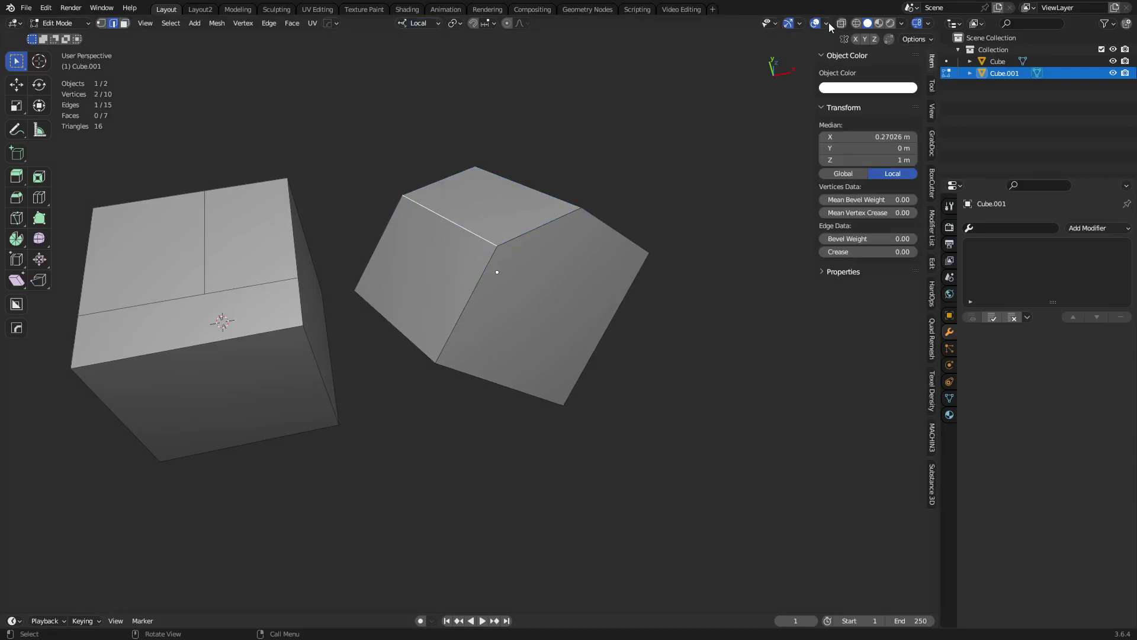
Show face normals in Viewport Overlays with Normals Size 0.48.
left_click(829, 23)
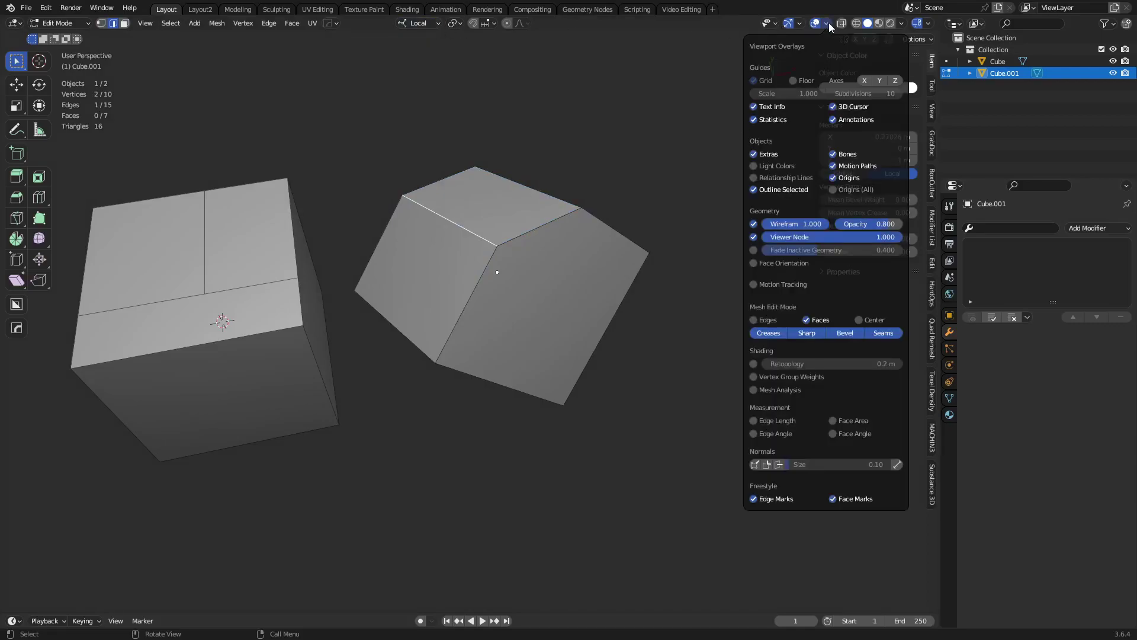
left_click(779, 465)
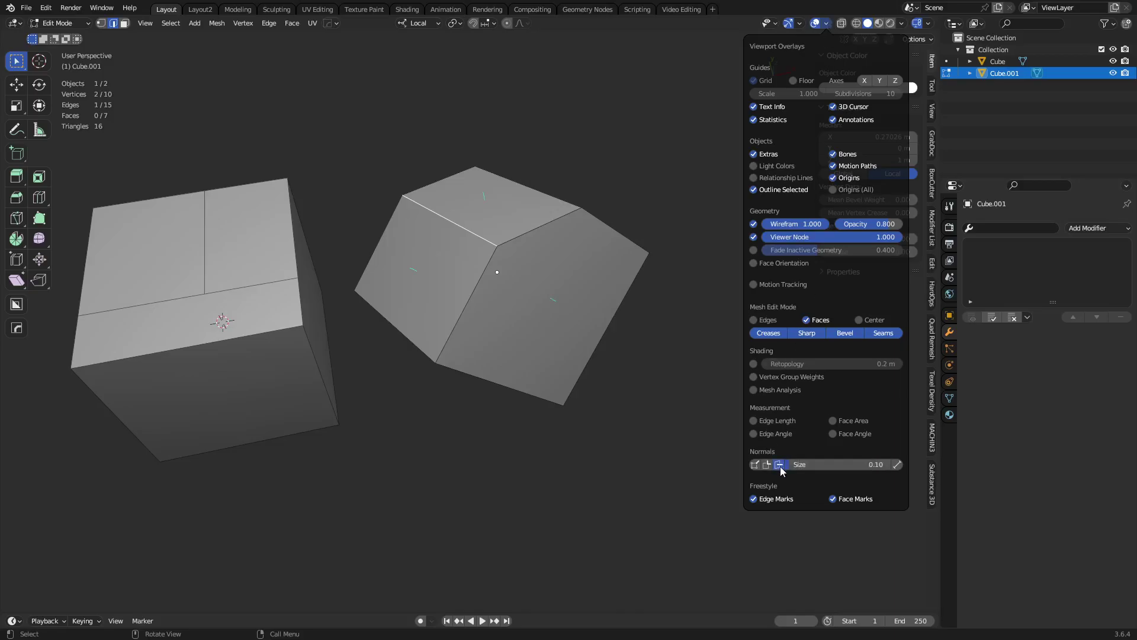
mouse_move(833, 464)
left_mouse_down()
mouse_move(853, 464)
mouse_move(811, 469)
left_mouse_up()
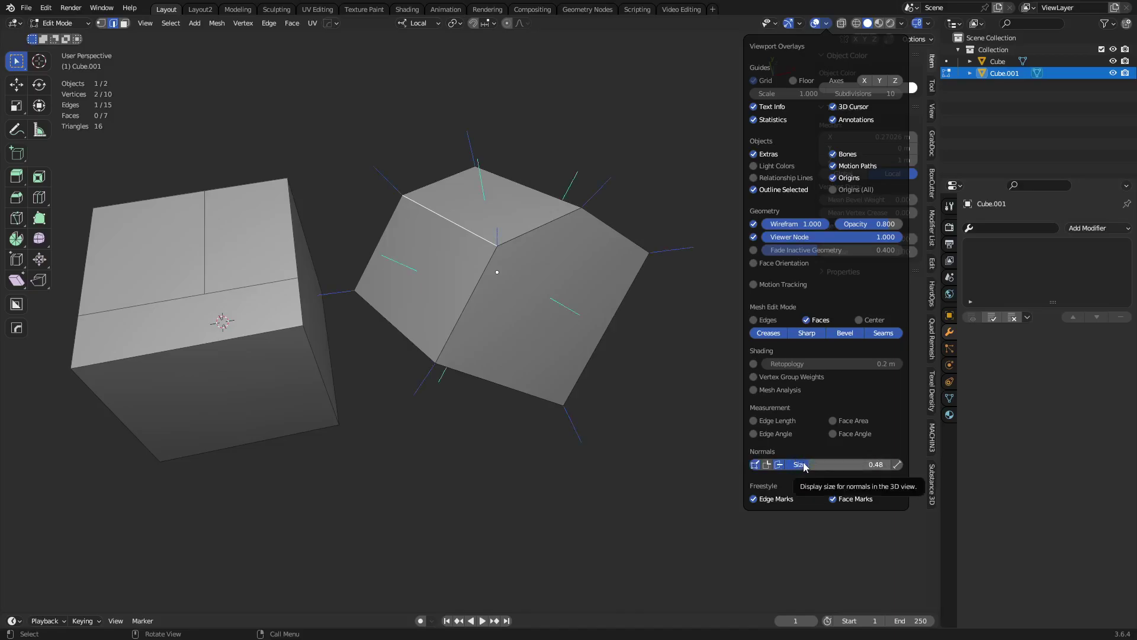
middle_click_drag(485, 238, 501, 241)
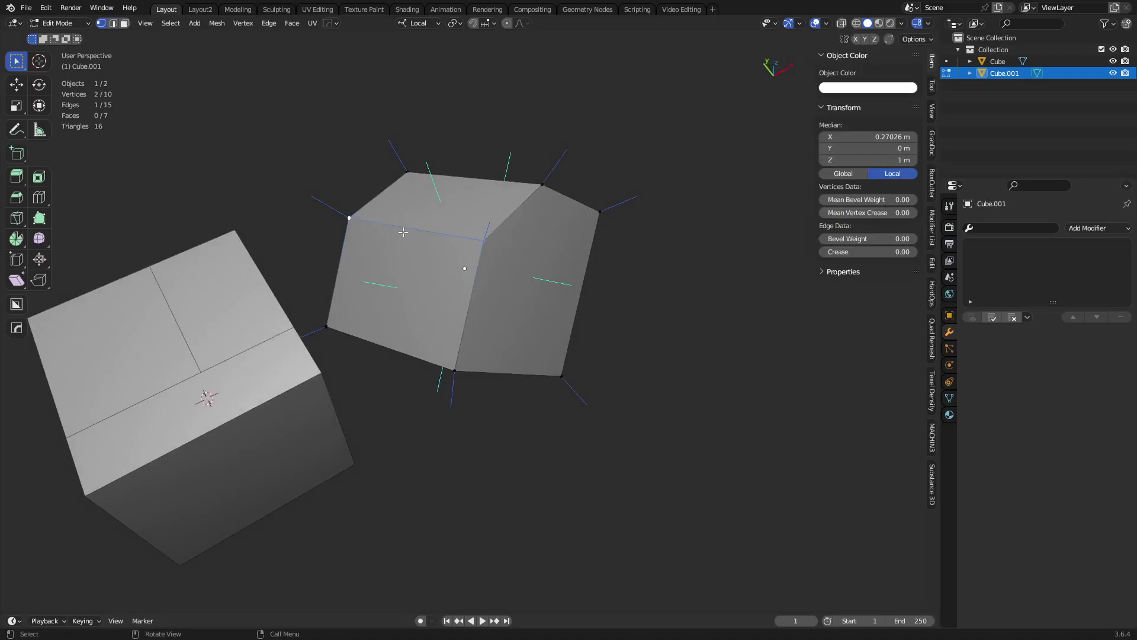
middle_click_drag(521, 248, 468, 199)
Create a custom Face transform orientation from Cube.001's top face.
key("3")
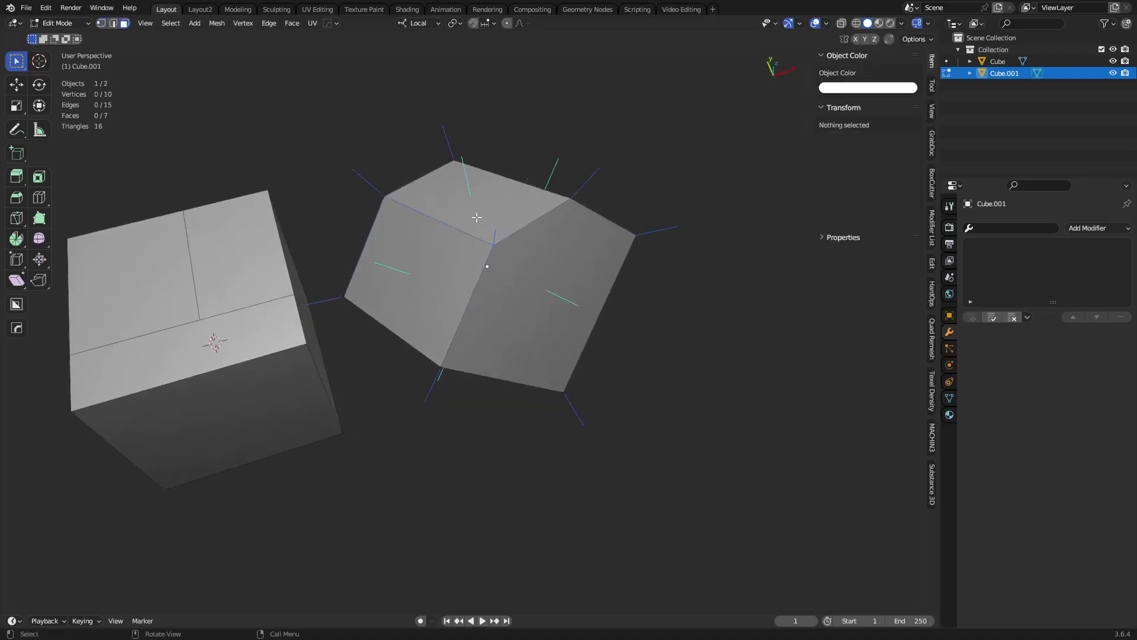
left_click(464, 195)
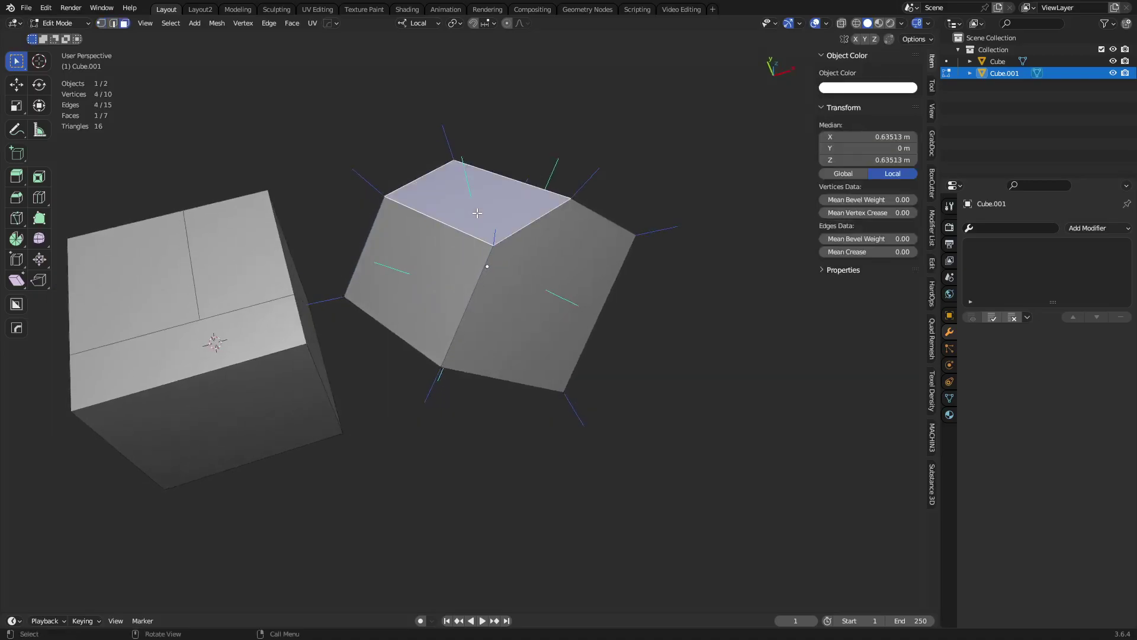
left_click(438, 25)
left_click(471, 61)
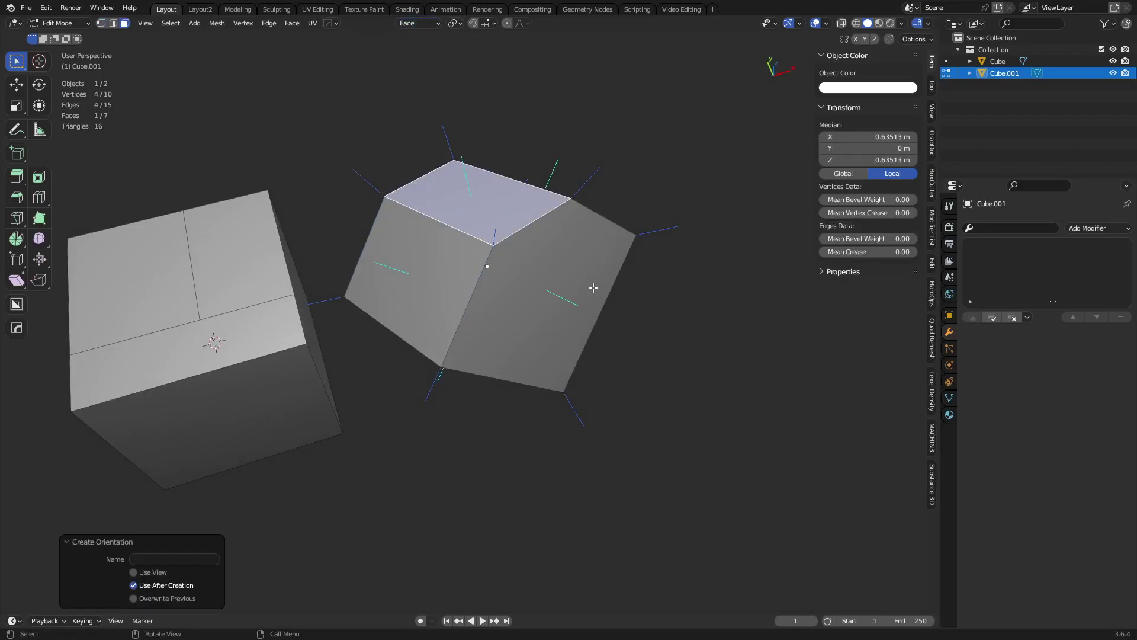
Switch to the Move tool and select several Cube.001 faces to check the gizmo.
left_click(19, 87)
middle_click_drag(524, 234, 470, 296)
left_click(468, 298)
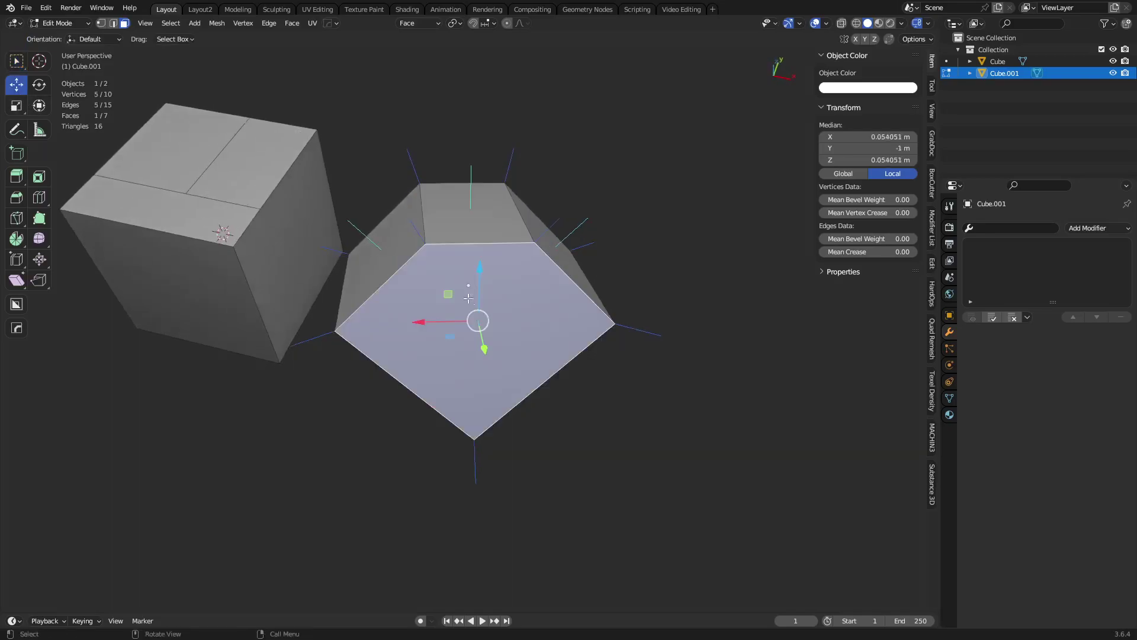
left_click(468, 218)
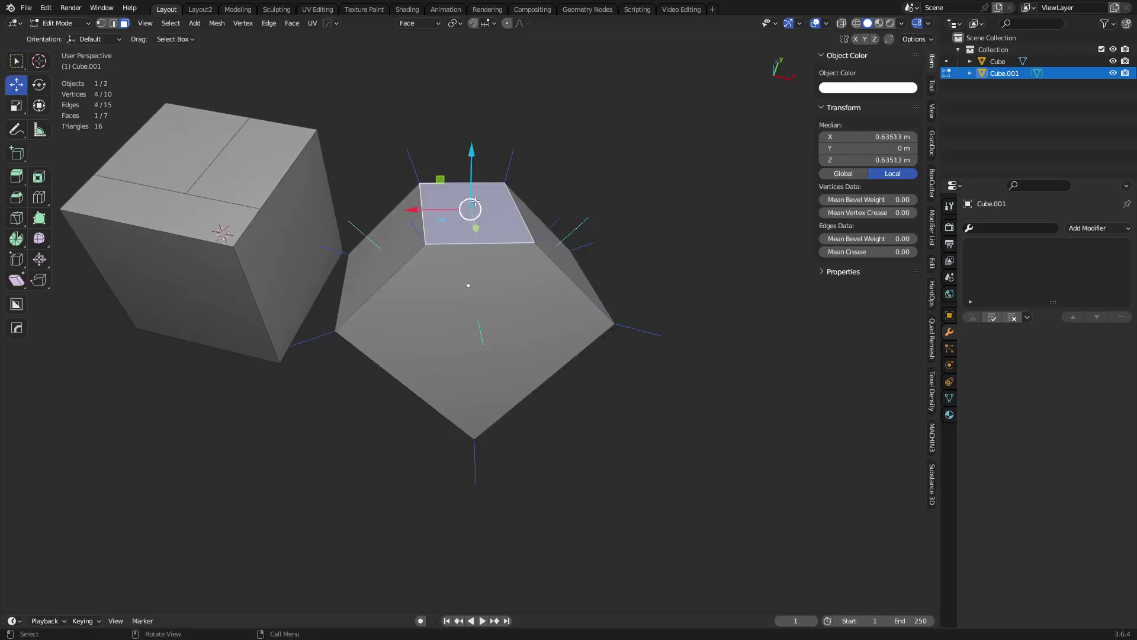
left_click(489, 327)
middle_click_drag(468, 333, 606, 343)
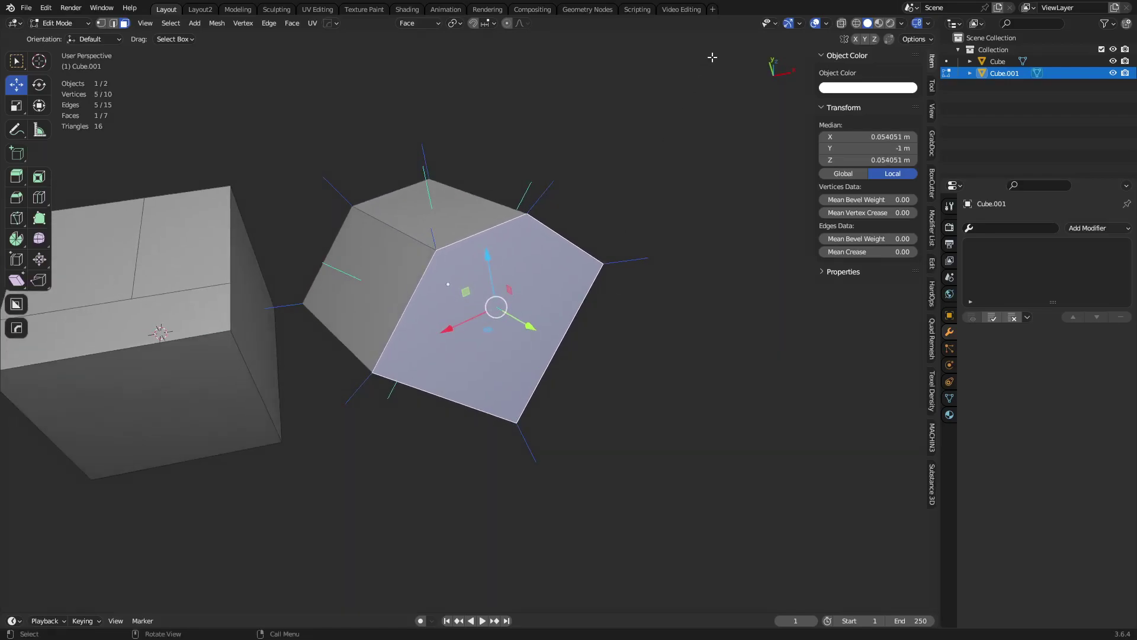
Turn off the normals overlay and clear the face selection.
left_click(825, 24)
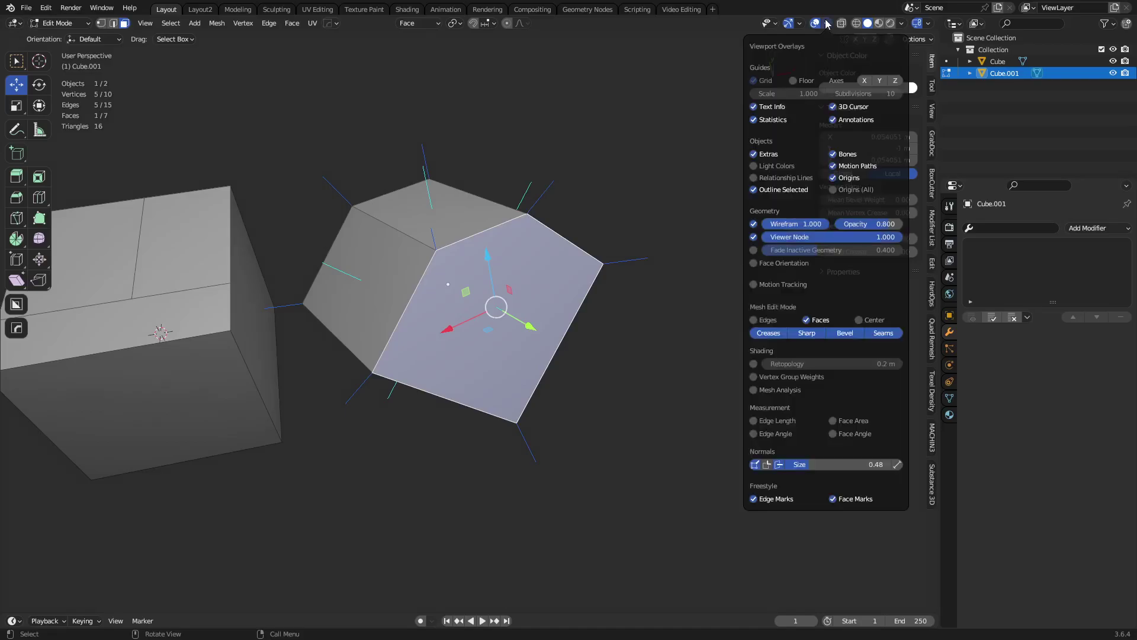
left_click(779, 464)
left_click(755, 465)
left_click(594, 367)
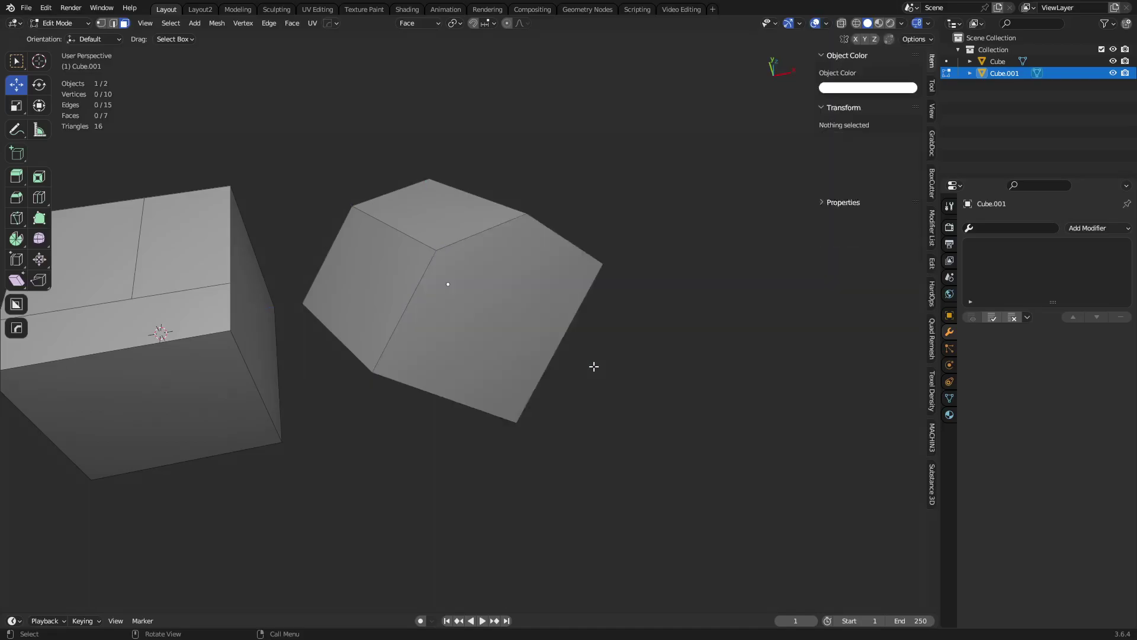
Knife-cut an X-locked straight line across Cube.001's face.
left_click(553, 355)
key("x")
left_click(462, 404)
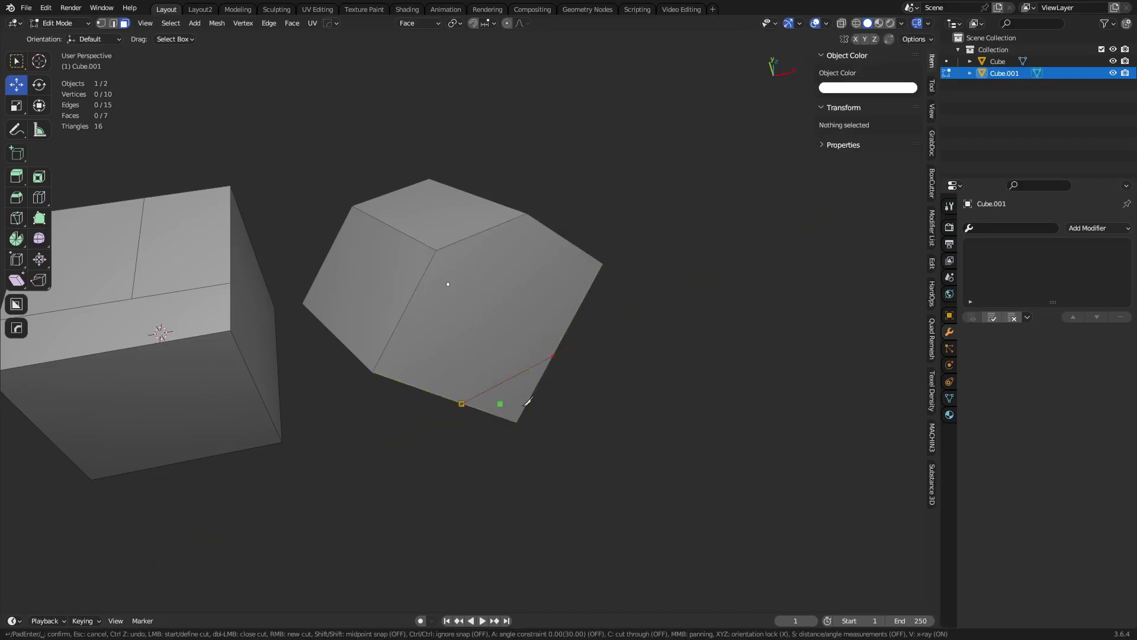
middle_click_drag(498, 399, 499, 292)
key("Return")
Select the cube's top edge together with the new knife-cut edge.
key("2")
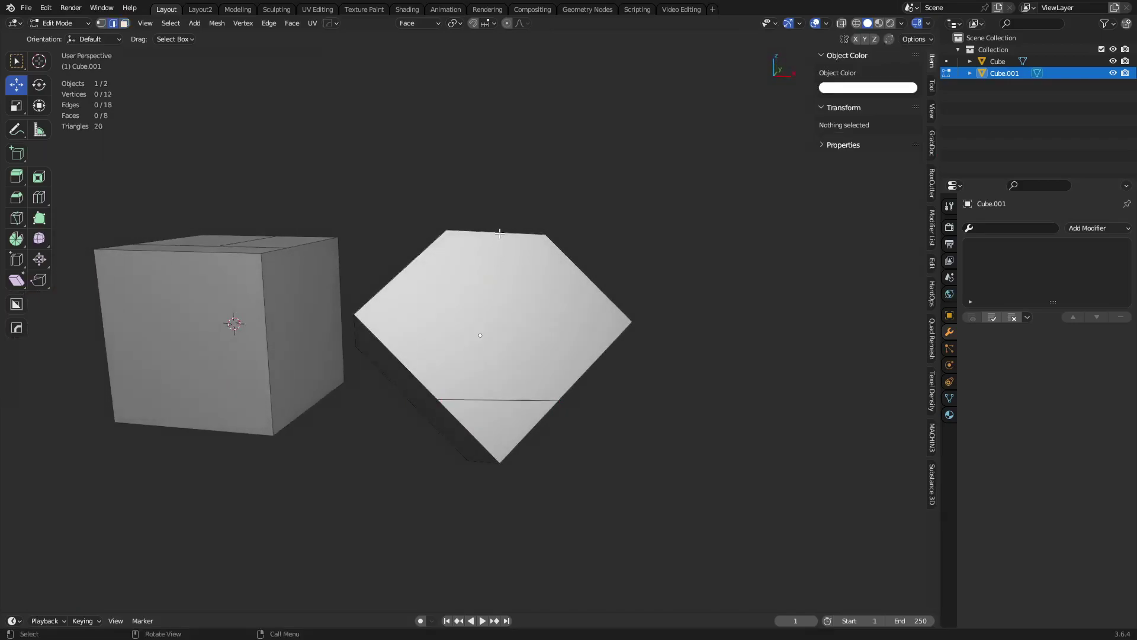
left_click(496, 232)
left_click(498, 408, "shift")
middle_click_drag(533, 328, 576, 391)
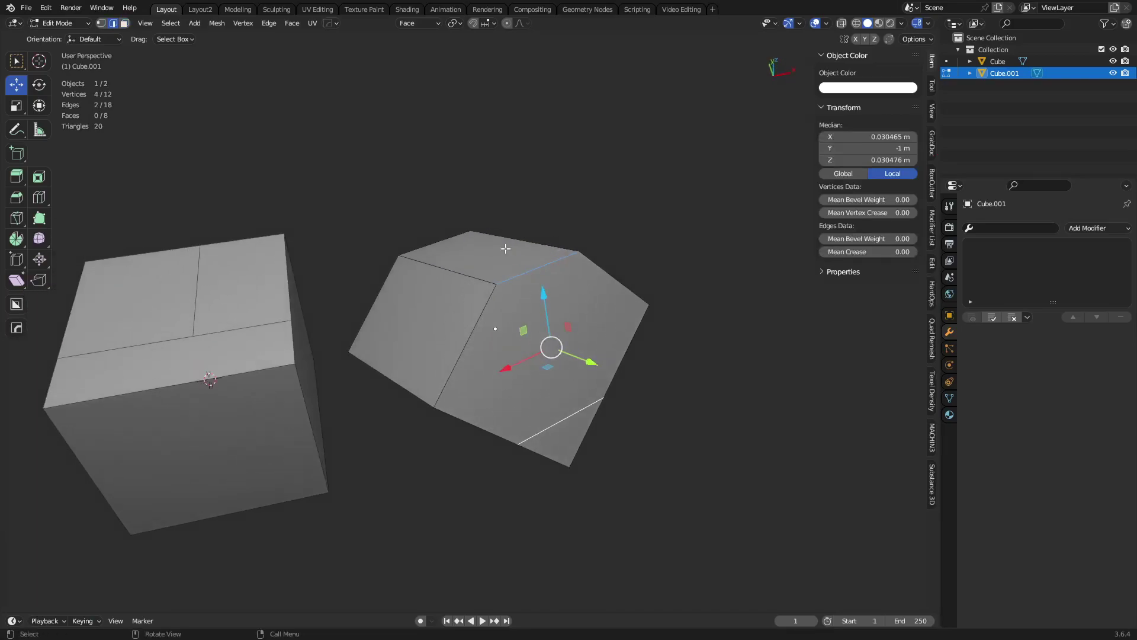
Delete the custom Face orientation and return to Object Mode.
left_click(436, 26)
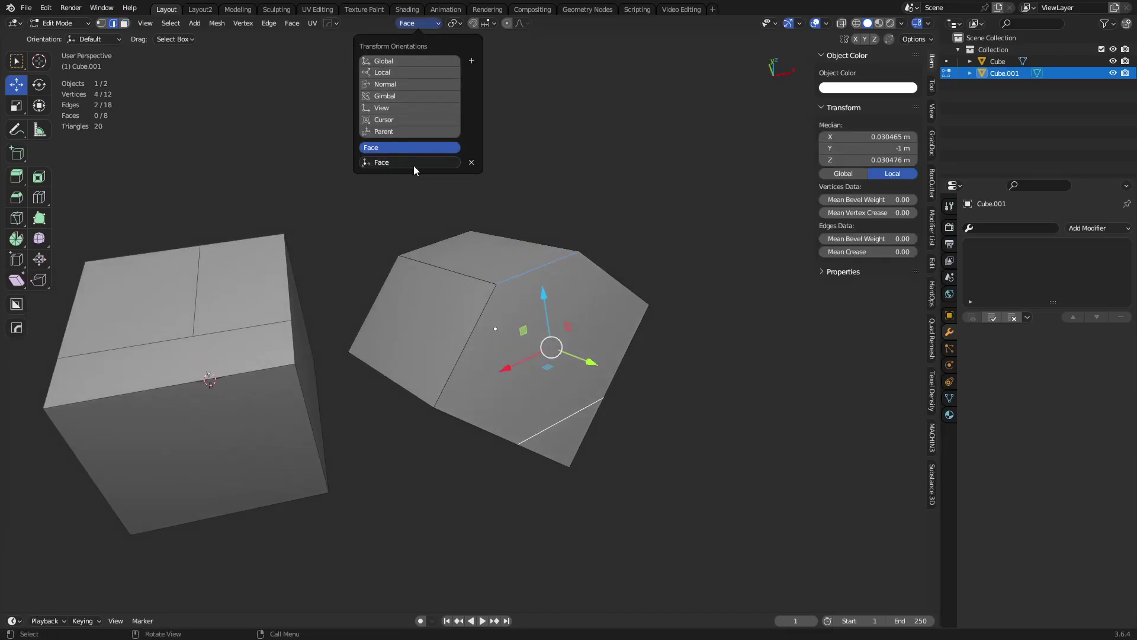
left_click(472, 163)
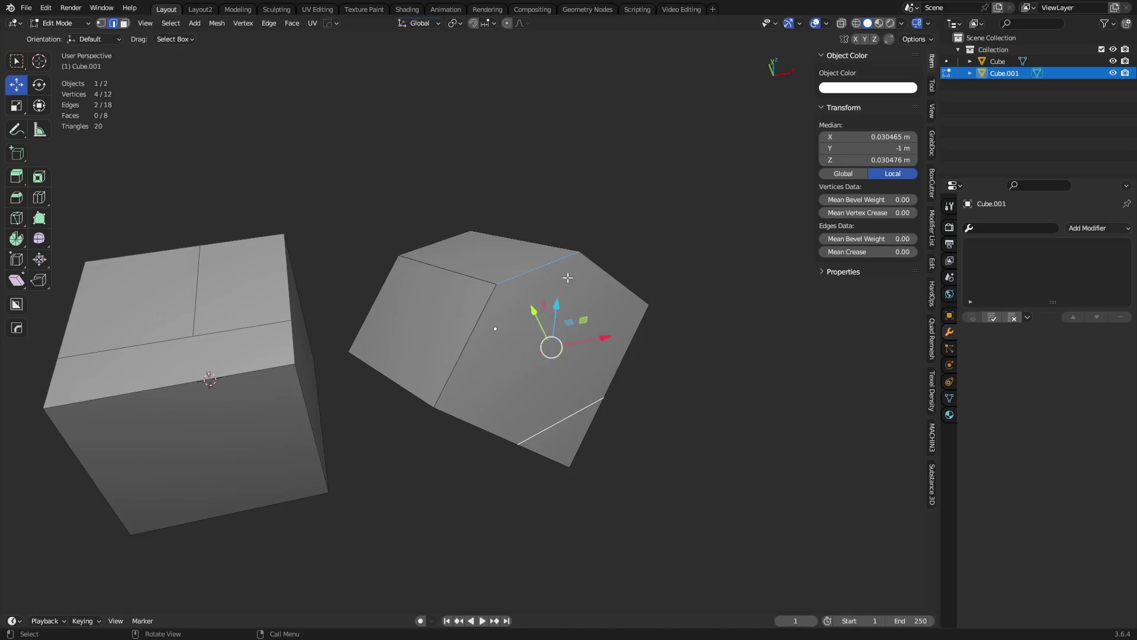
left_click(415, 26)
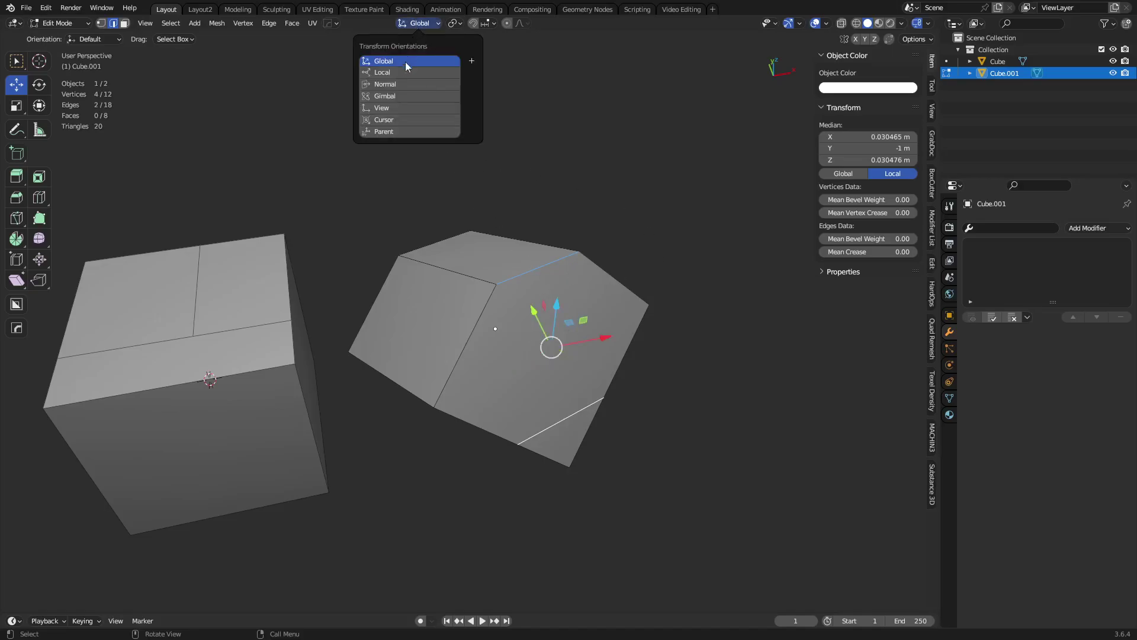
key("Tab")
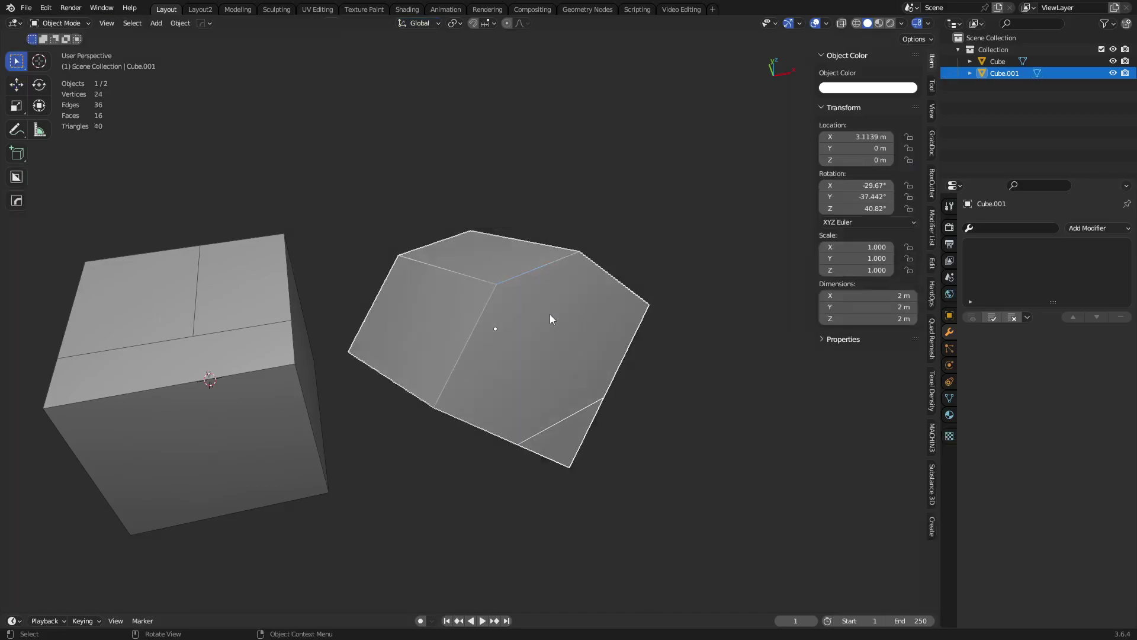
Delete Cube.001, then select the remaining cube and enter Edit Mode with nothing selected.
key("x")
left_click(550, 314)
key("Home")
middle_click_drag(357, 338, 519, 307)
left_click(480, 286)
scroll(492, 269, "up", 1)
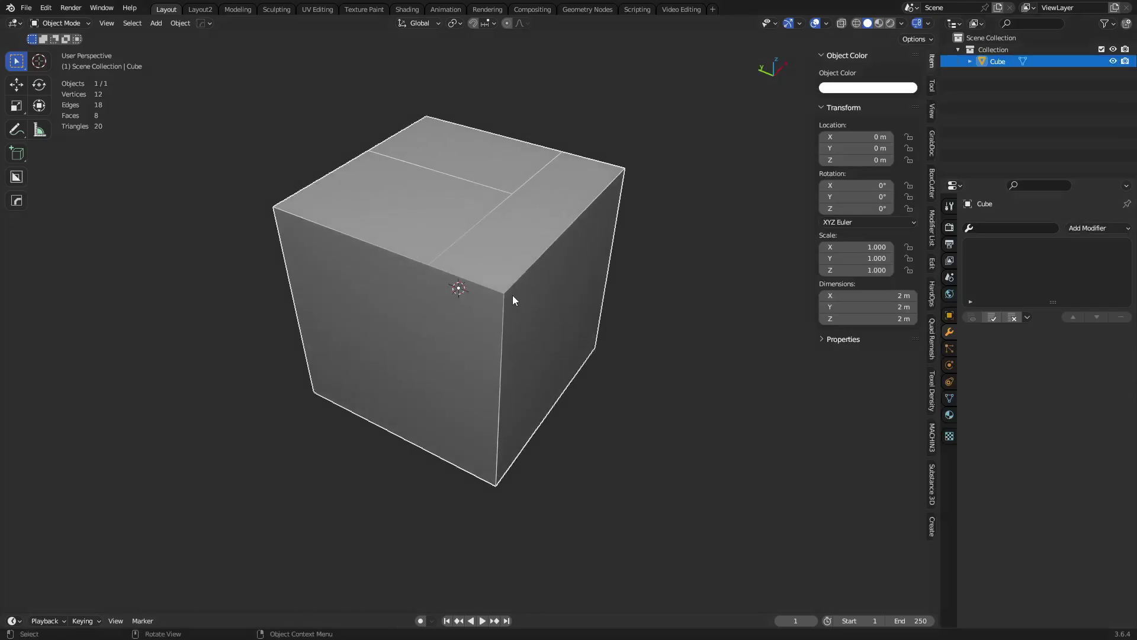
key("Tab")
left_click(605, 325)
Knife-cut a line down the front face, across the top and back down the front.
key("k")
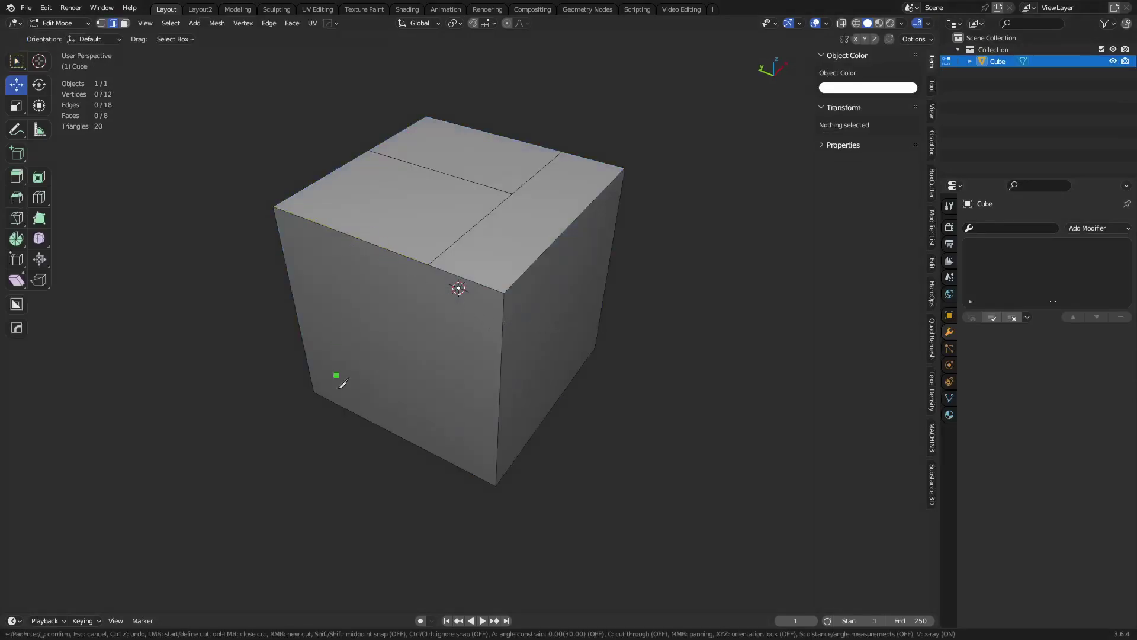
left_click(352, 412)
left_click(325, 227)
left_click(410, 163)
left_click(444, 144)
left_click(540, 171)
left_click(573, 180)
left_click(465, 279)
left_click(457, 465)
key("Return")
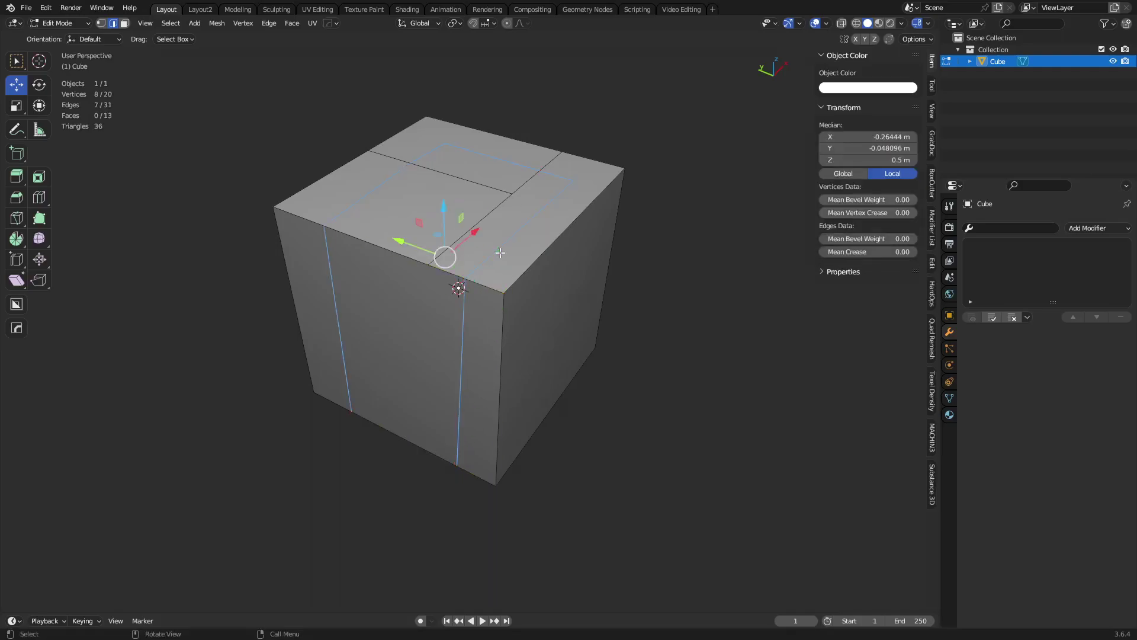
left_click(368, 194)
key("1")
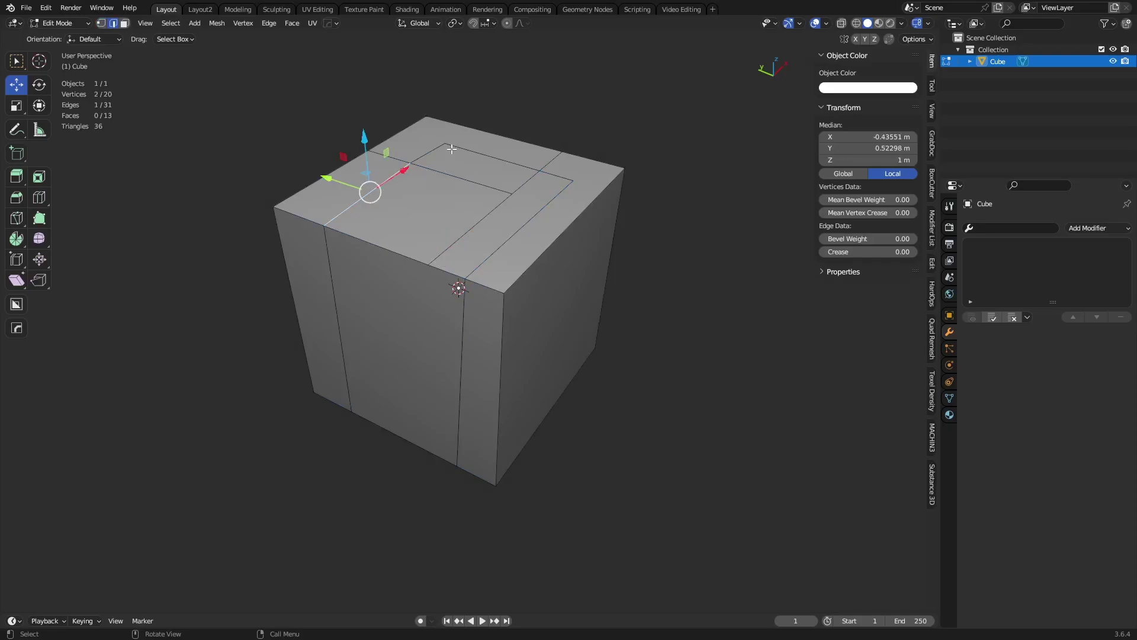
left_click(446, 143)
key("3")
left_click(481, 185)
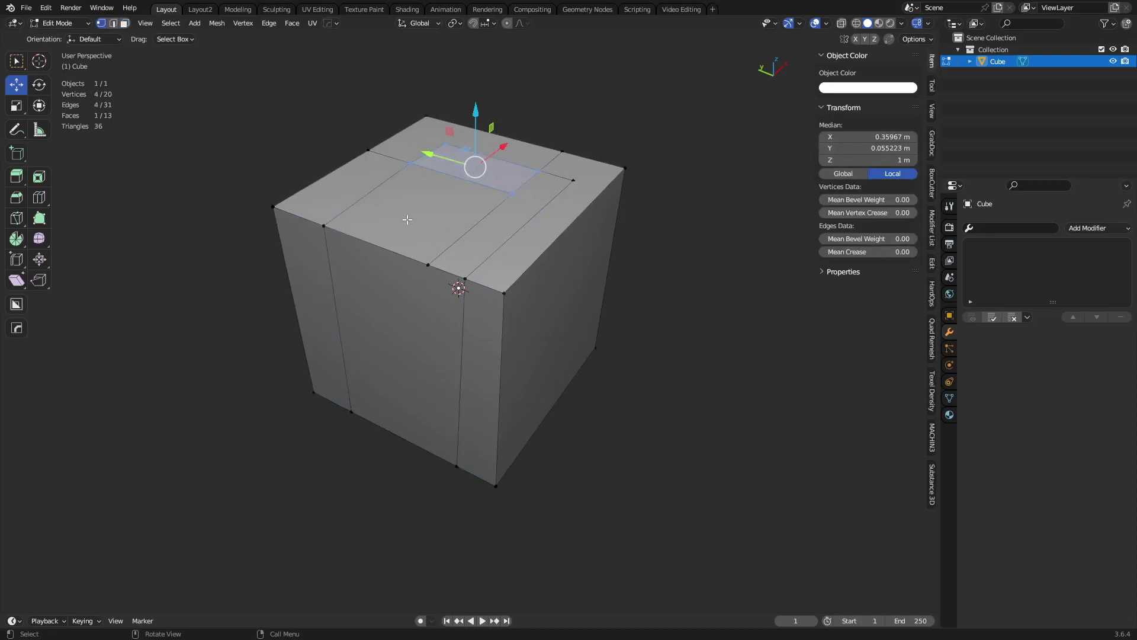
key("1")
left_click(323, 226)
left_click(411, 161)
key("g")
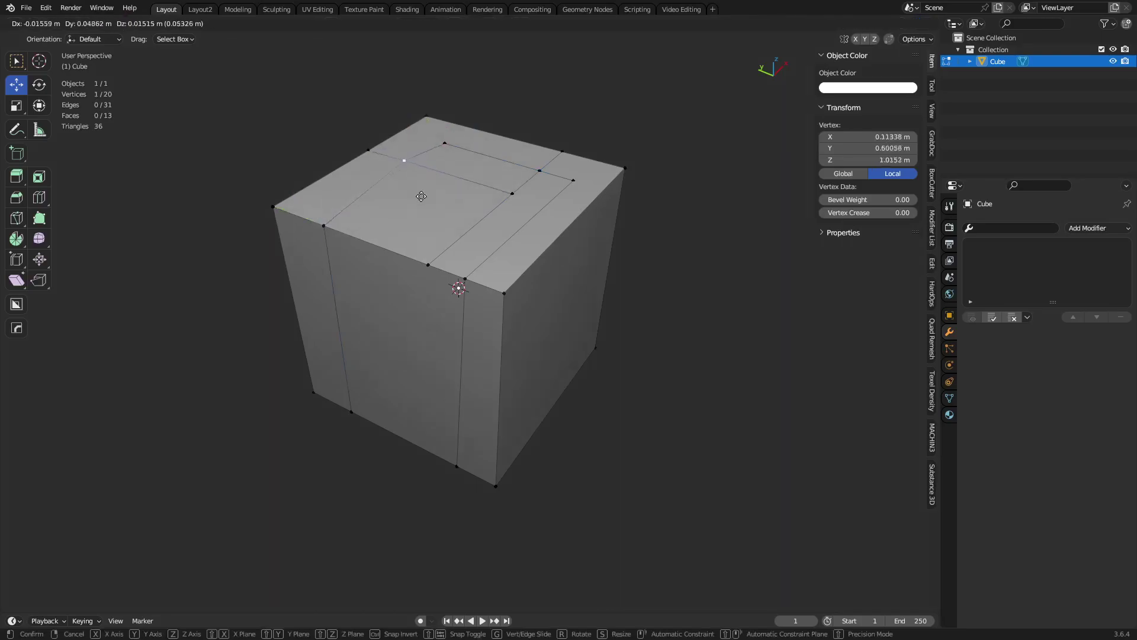
right_click(417, 171)
key("g")
right_click(411, 167)
left_click(512, 193)
key("g")
right_click(508, 192)
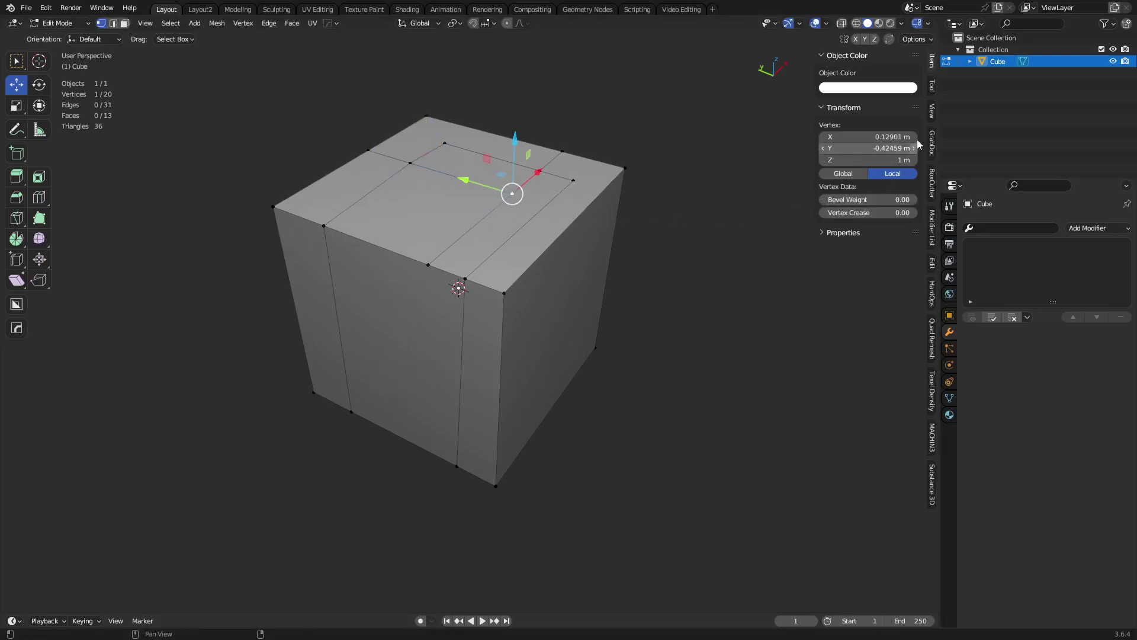
In the sidebar View tab, set Clip Start to 0.1 m and Clip End to 200 m.
left_click(932, 111)
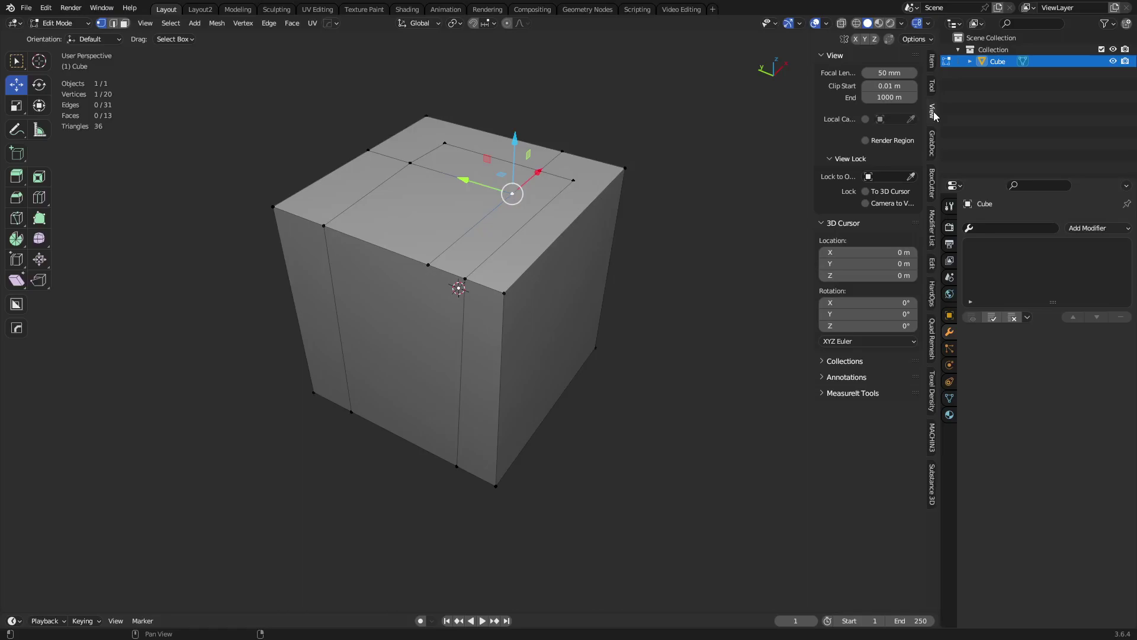
left_click(899, 87)
key("BackSpace")
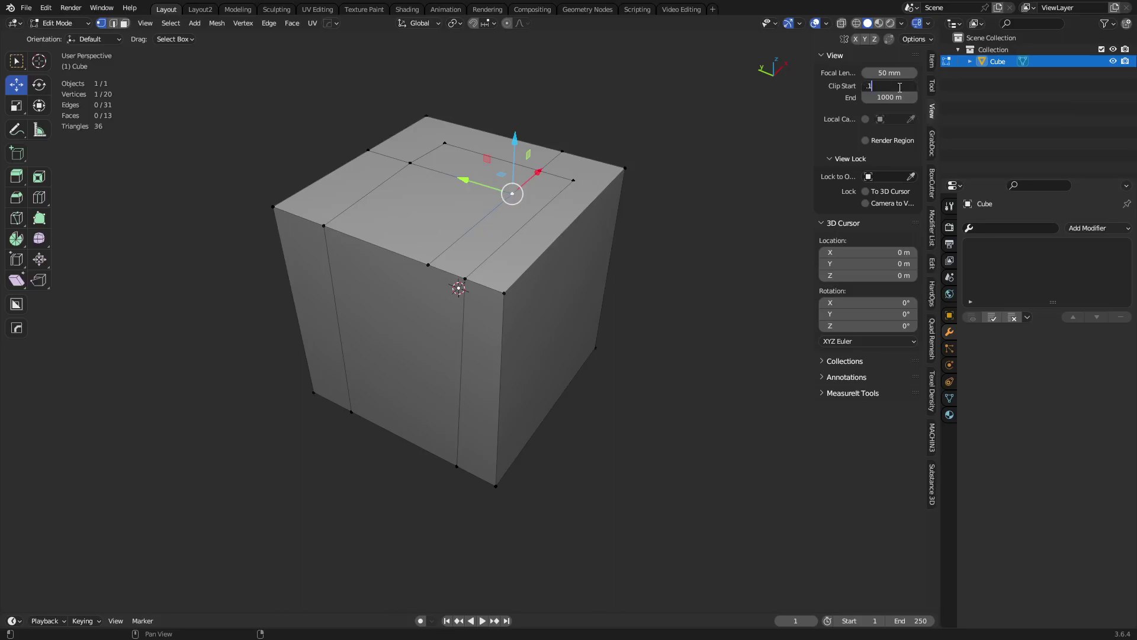
key("Return")
middle_click_drag(486, 231, 555, 267, "ctrl")
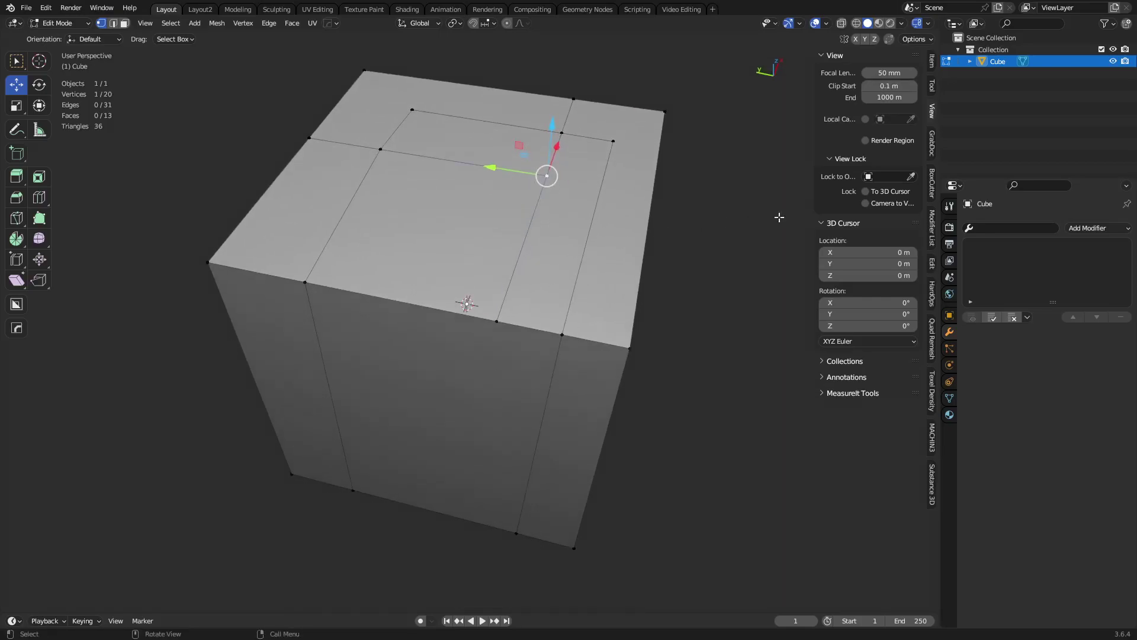
left_click(888, 99)
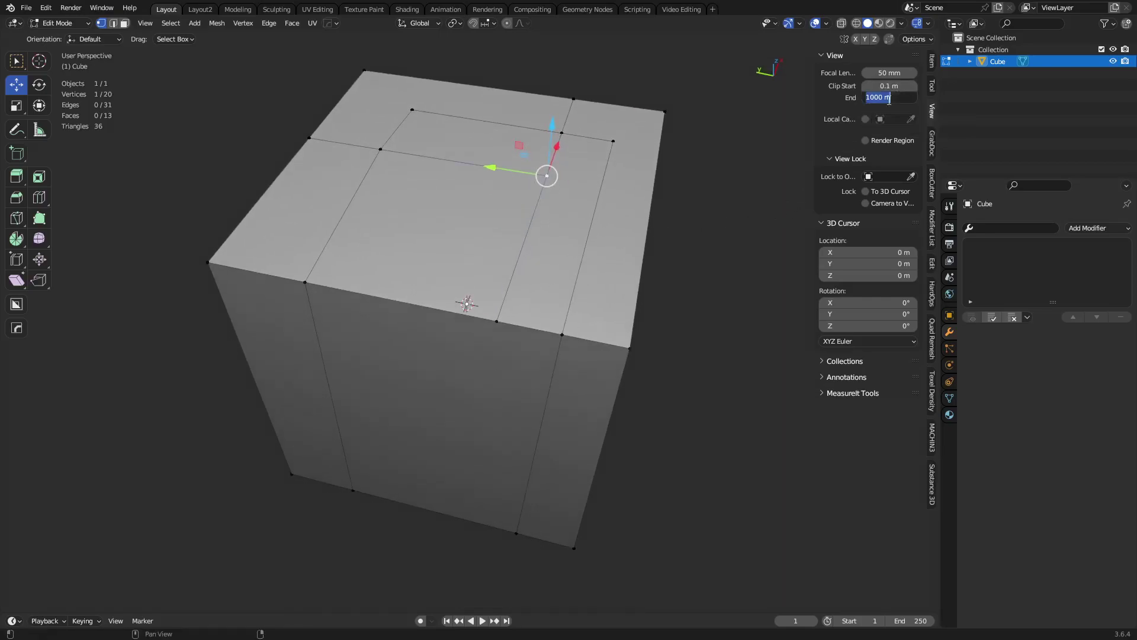
type("200")
key("Return")
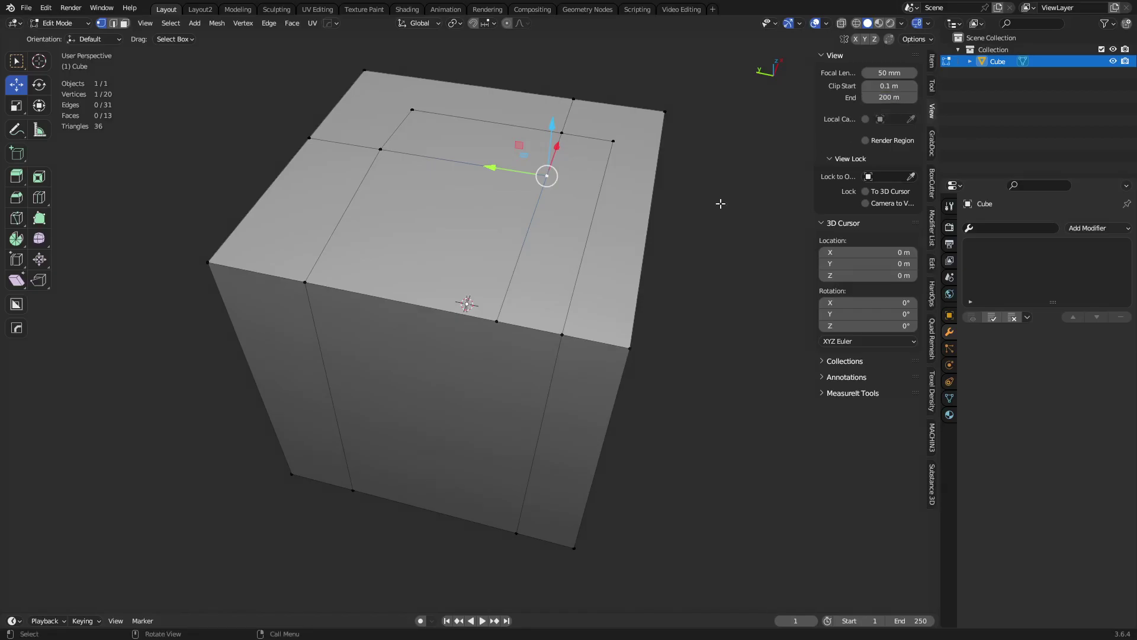
middle_click_drag(680, 272, 585, 261)
left_click(546, 252)
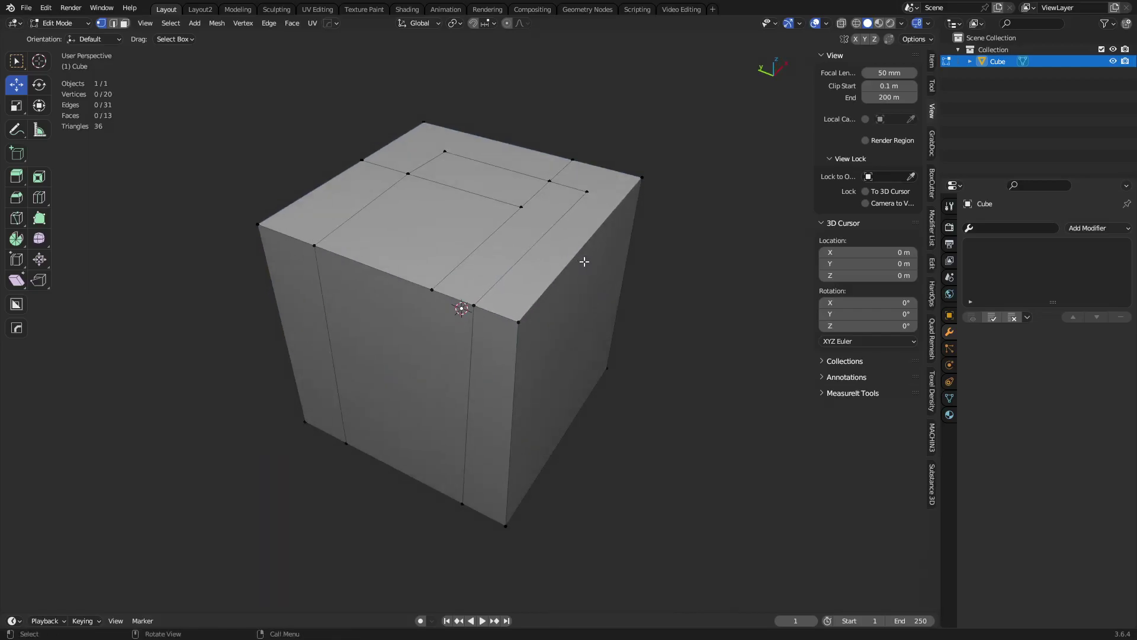
Select all, apply Limited Dissolve to remove the knife cuts, then deselect.
key("a")
key("x")
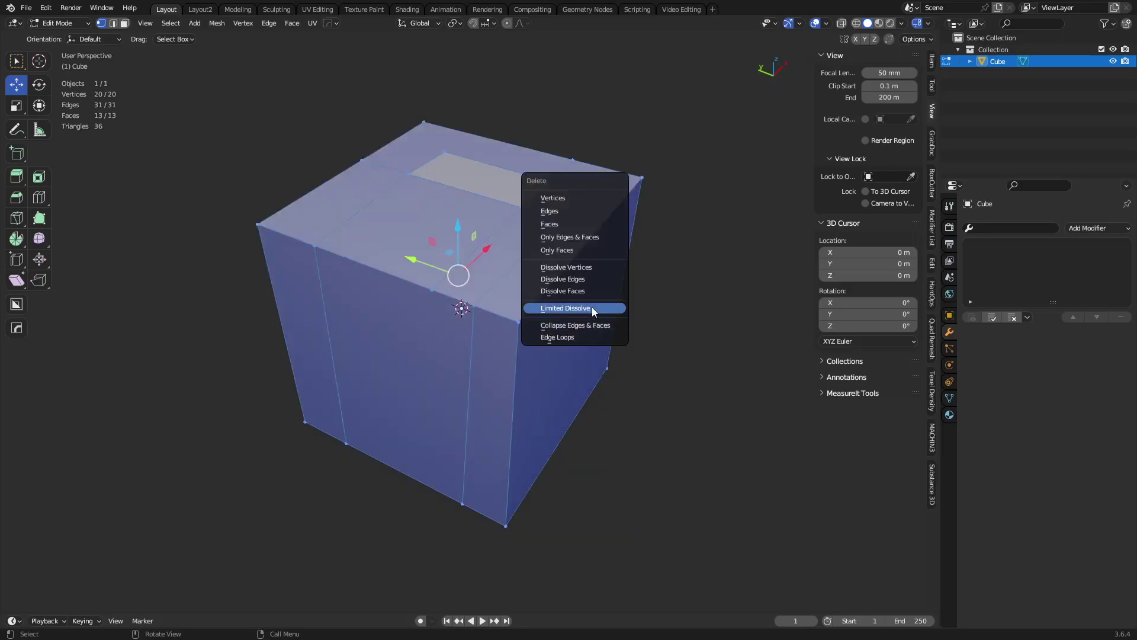
left_click(592, 309)
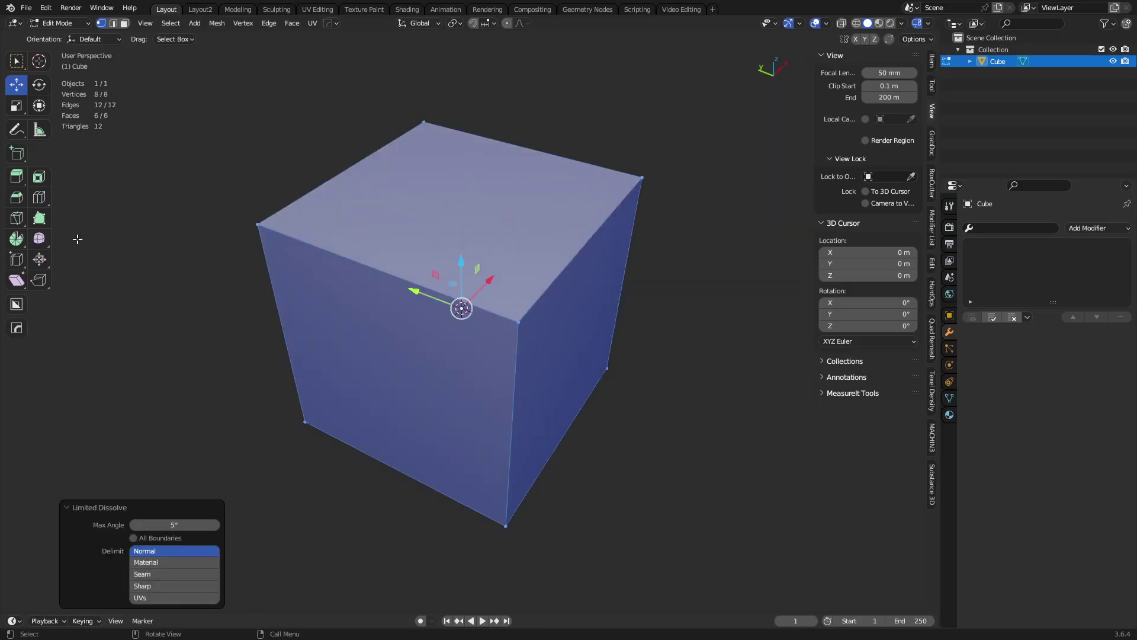
left_click(232, 259)
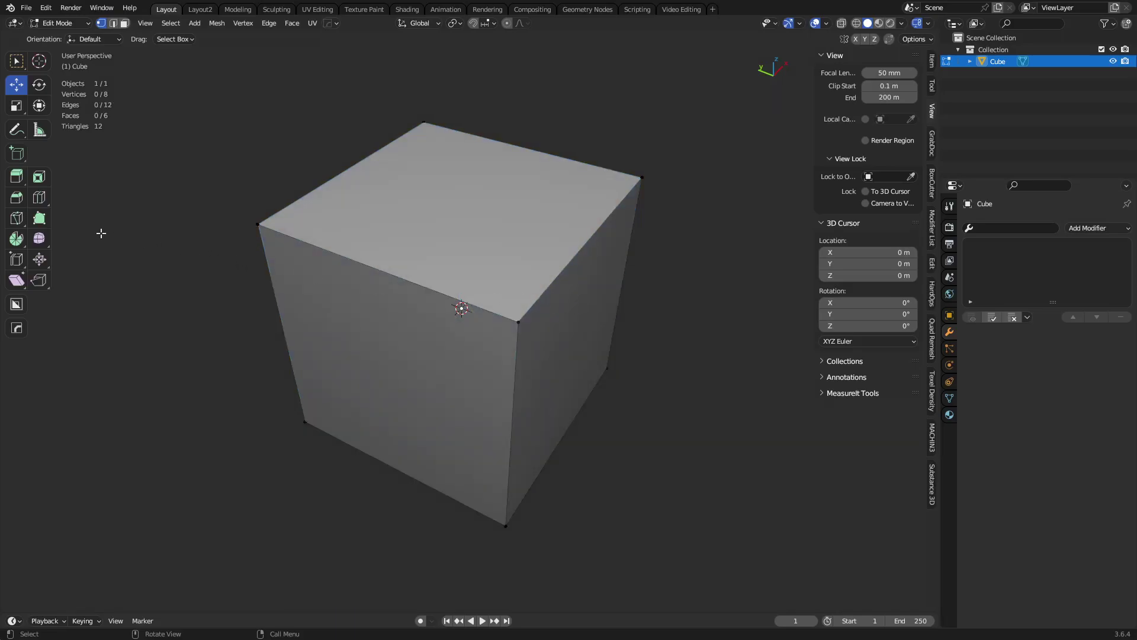
Knife-cut two parallel lines across the cube's top to mark a strip.
left_click(17, 221)
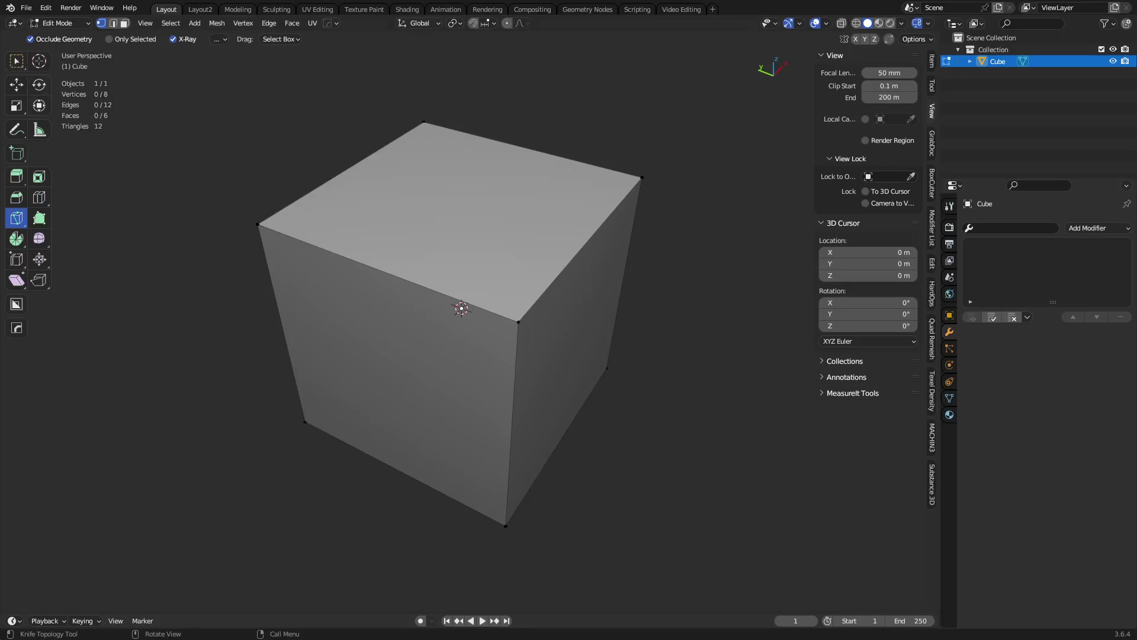
left_click(16, 61)
mouse_move(554, 307)
middle_mouse_down()
mouse_move(531, 322)
mouse_move(551, 311)
middle_mouse_up()
key("k")
left_click(578, 308)
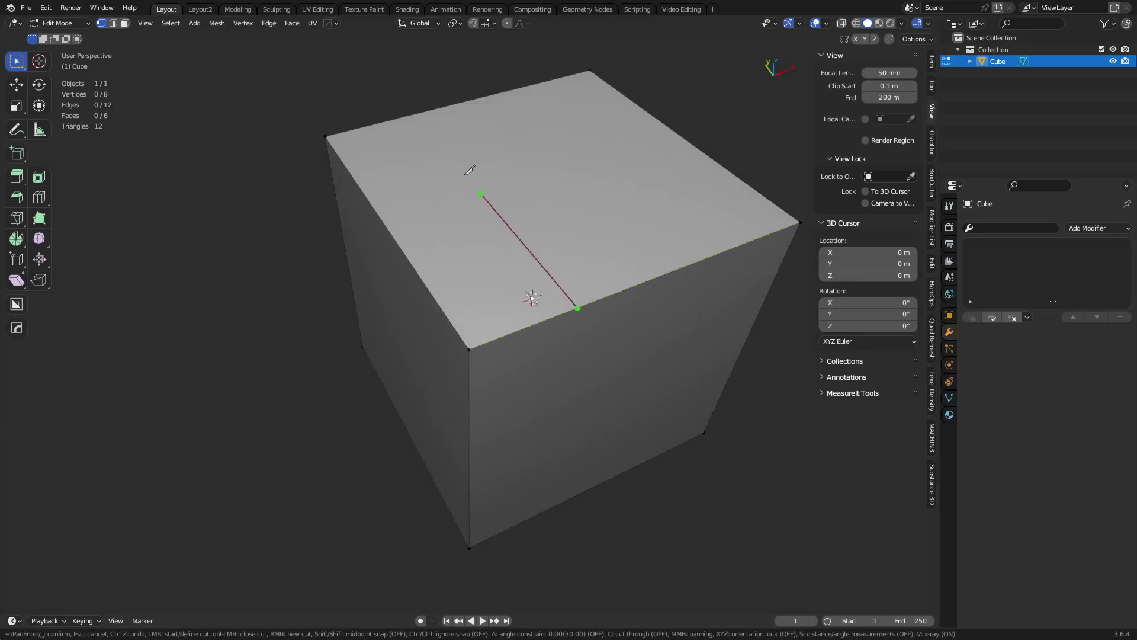
left_click(424, 111)
left_click(508, 90)
left_click(708, 258)
key("Return")
Extrude Manifold the strip downward into a groove, then deselect all.
key("alt+e")
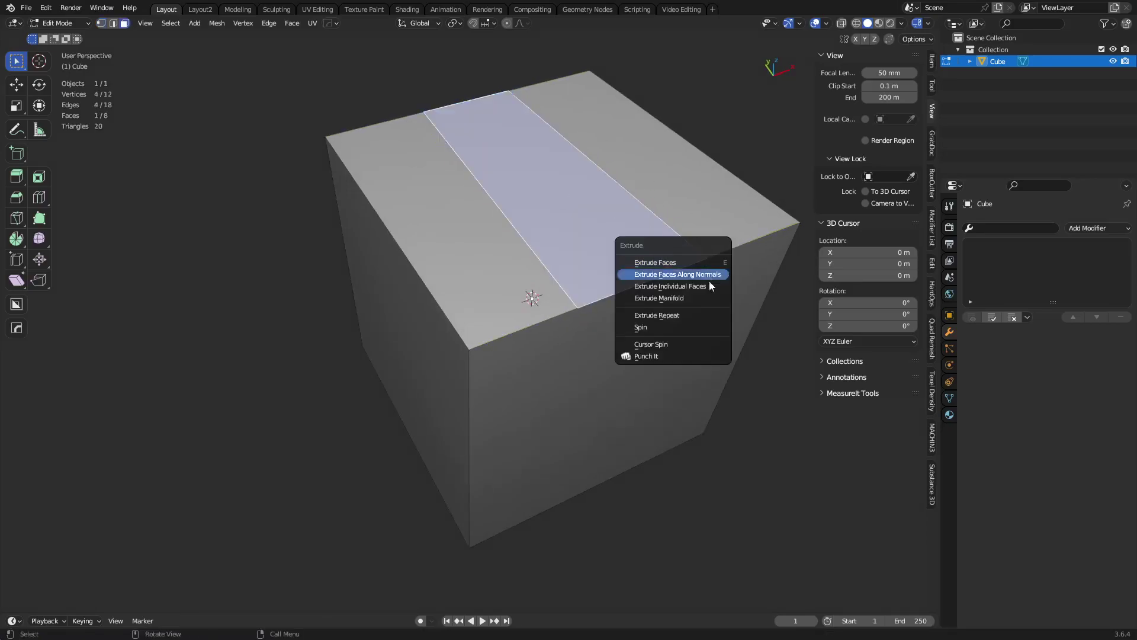
left_click(709, 297)
left_click(667, 284)
middle_click_drag(668, 284, 534, 311)
key("alt+a")
Knife-cut a line across the channel from the left block to the right block.
key("k")
left_click(302, 172)
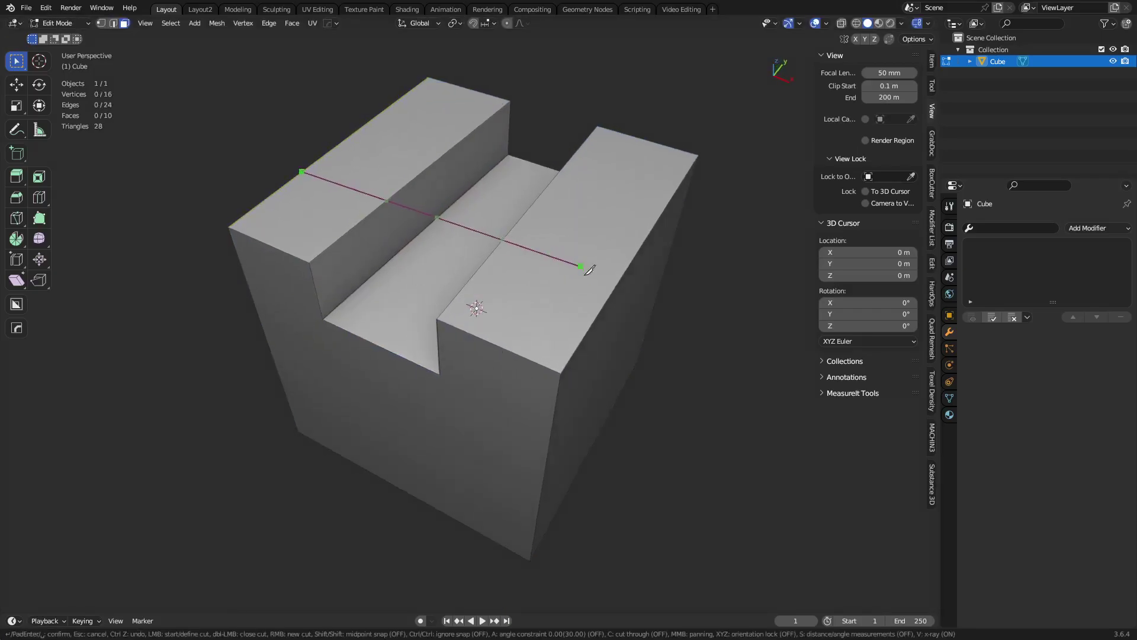
left_click(606, 302)
right_click(605, 302)
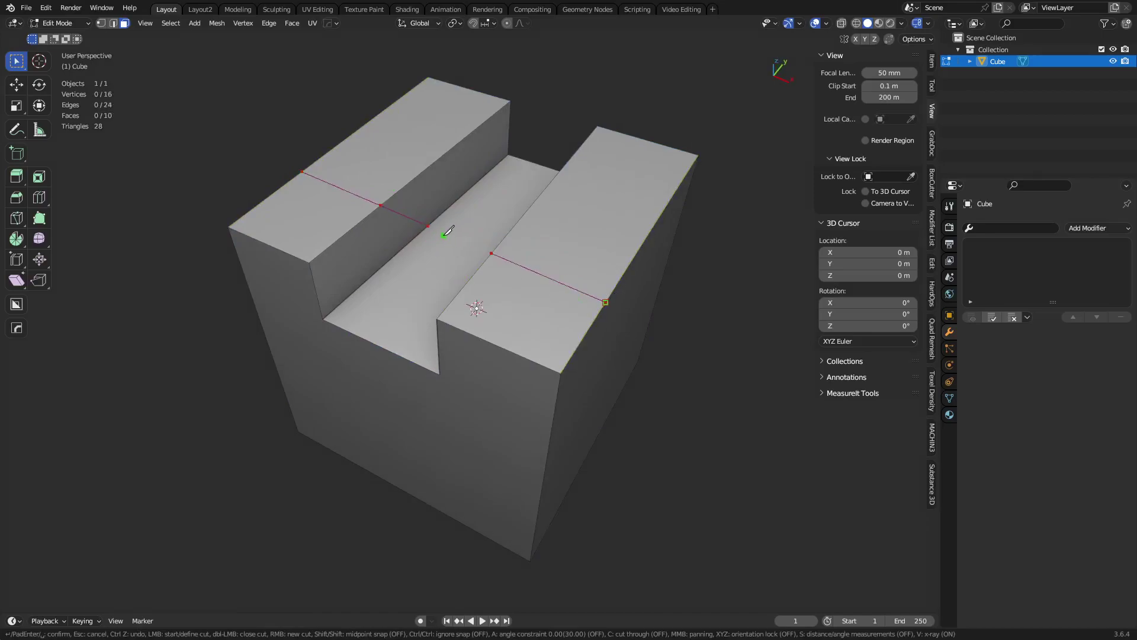
key("Return")
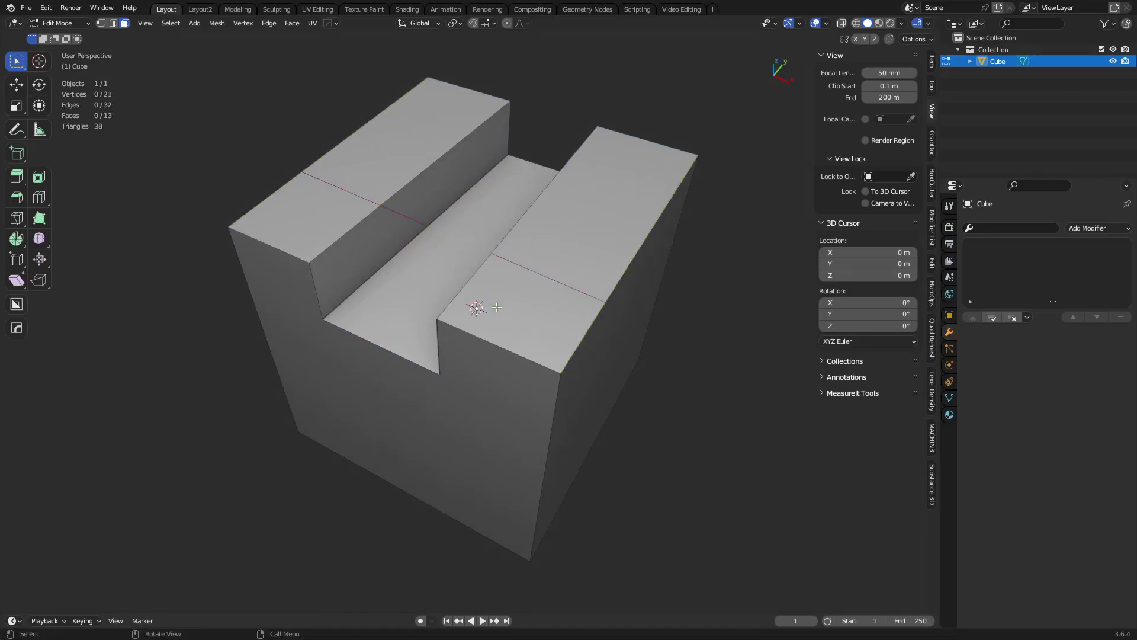
Select channel faces, then pick two cut vertices across the channel.
middle_click_drag(510, 293, 419, 203)
left_click(453, 248)
left_click(502, 261)
key("1")
left_click(518, 243)
left_click(404, 259)
left_click_drag(404, 259, 407, 267)
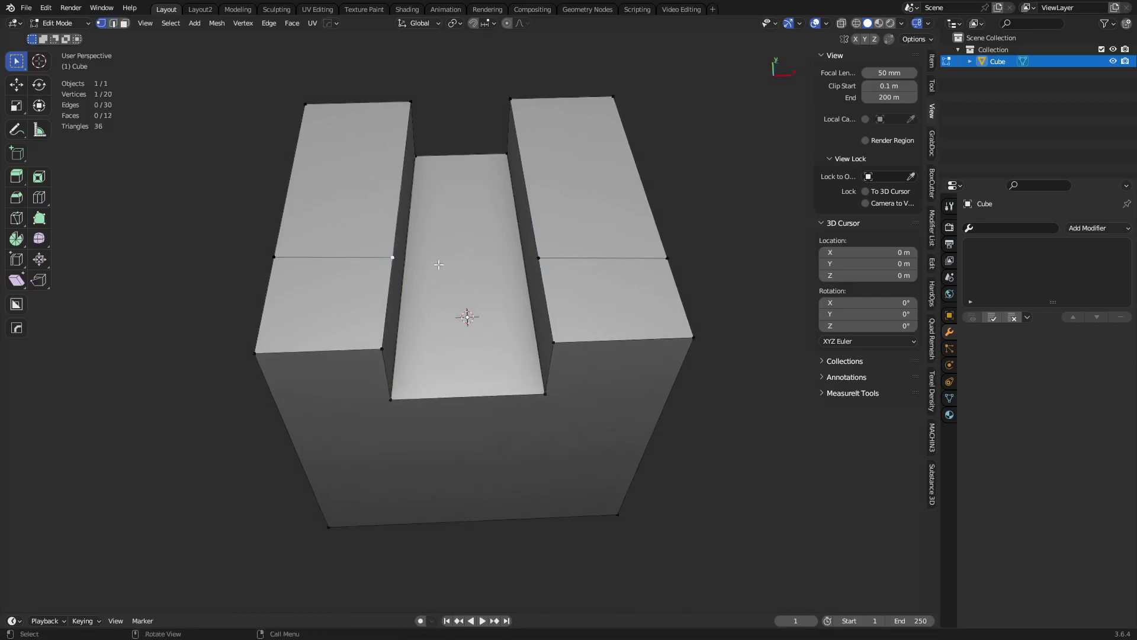
left_click(539, 258, "shift")
Join the two vertices and dissolve the stray cut edges with Ctrl+X.
key("j")
middle_click_drag(559, 333, 530, 353)
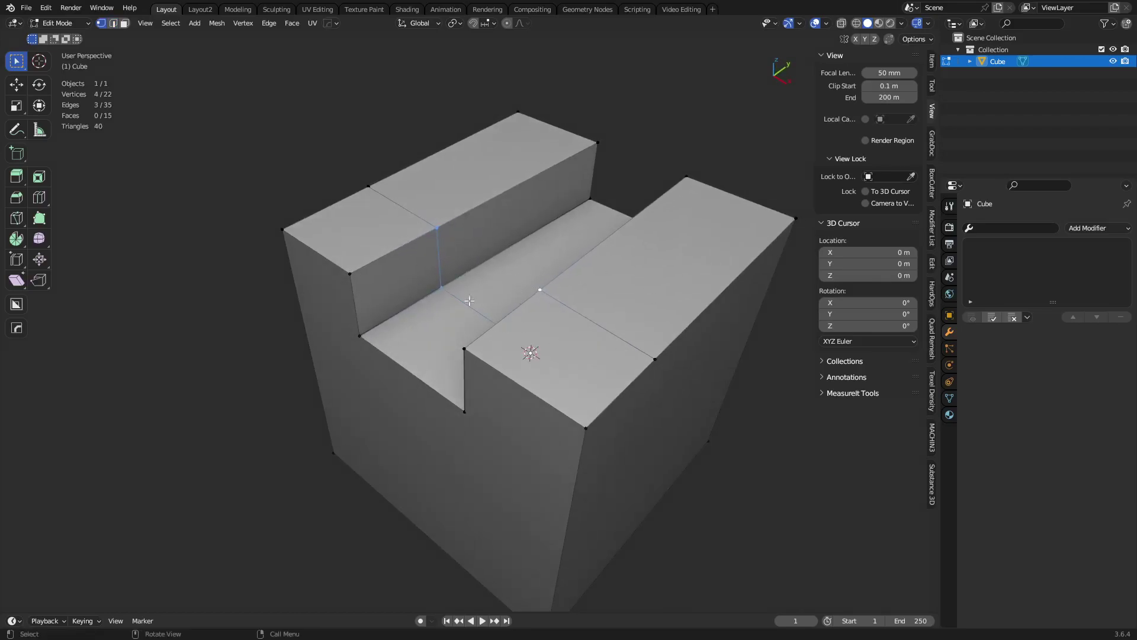
middle_click_drag(469, 301, 445, 258)
middle_click_drag(483, 314, 482, 330)
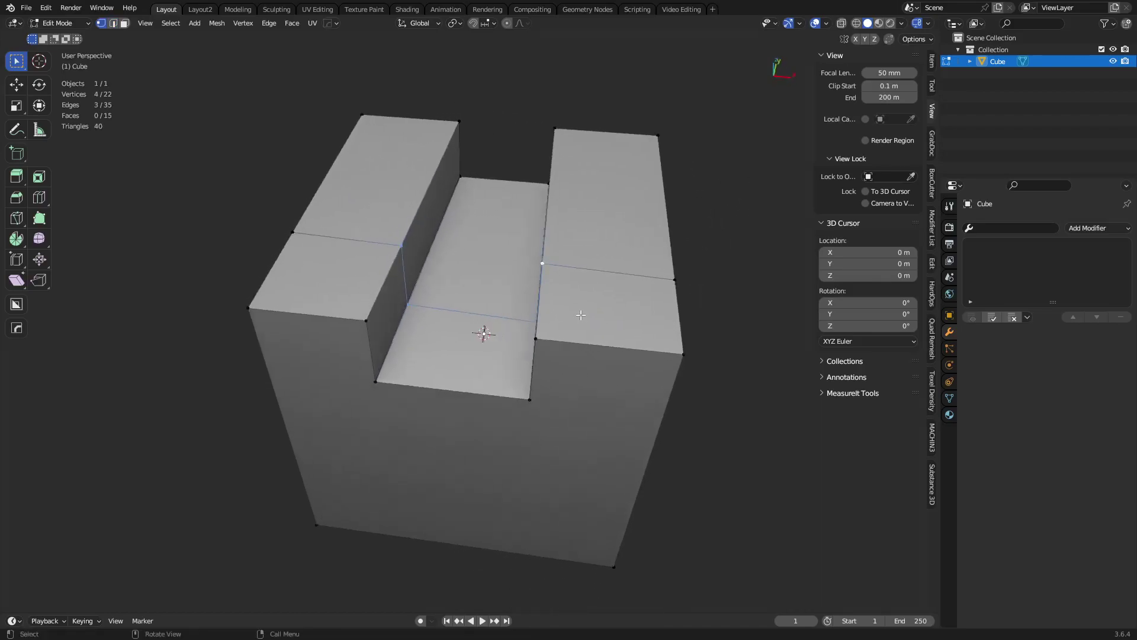
key("ctrl+x")
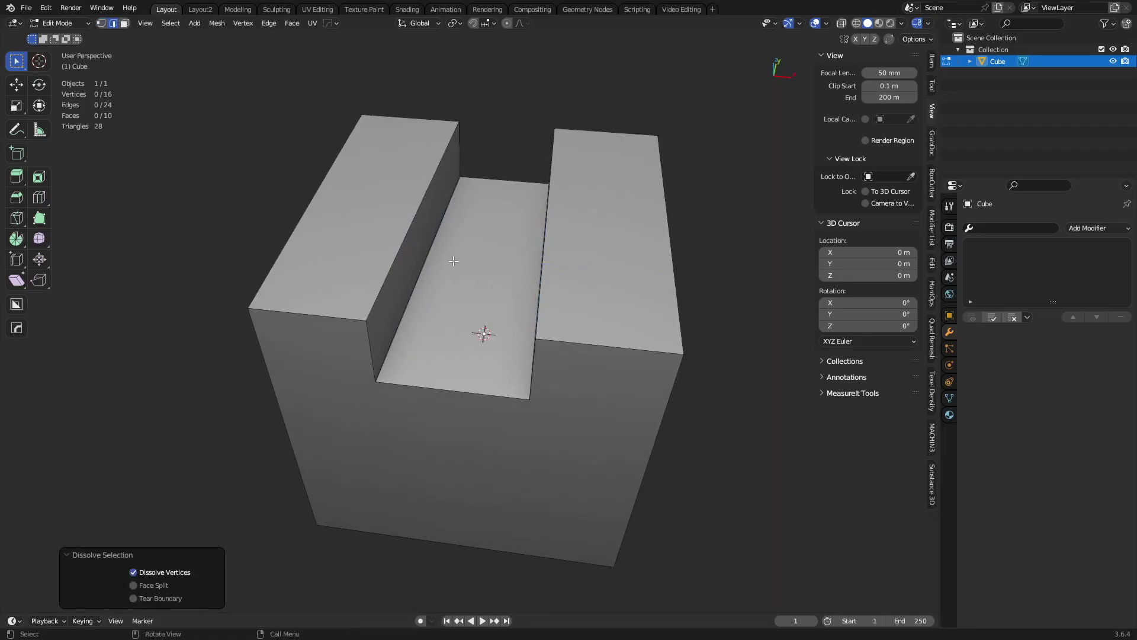
Toggle to Object Mode and back to Edit Mode, then select the cube's front face.
left_click(16, 217)
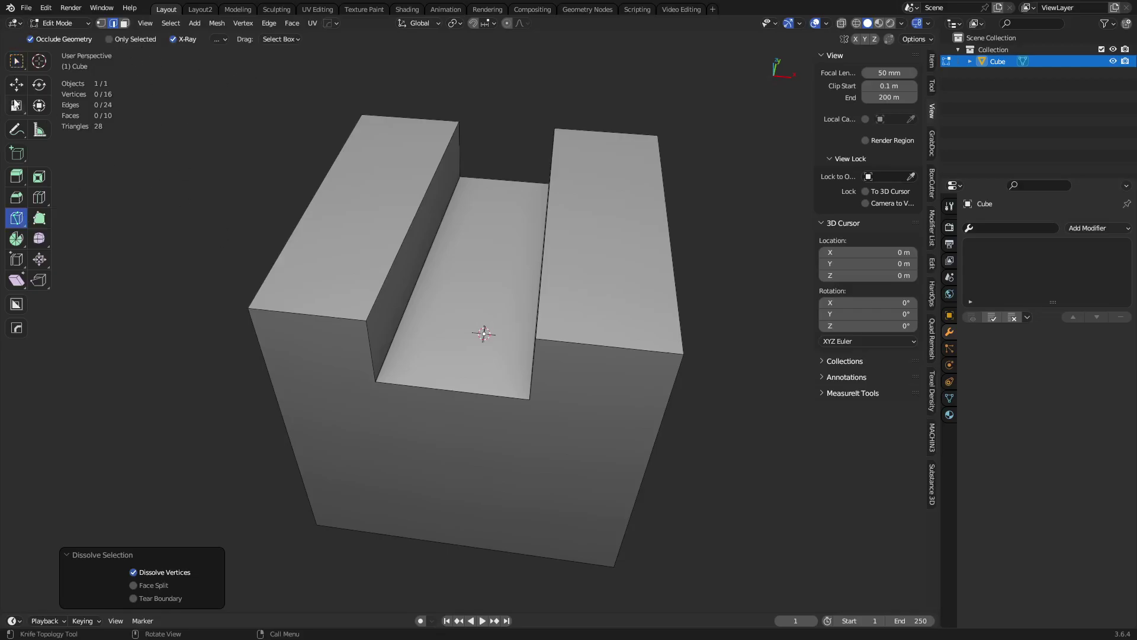
left_click(14, 65)
key("ctrl+Tab")
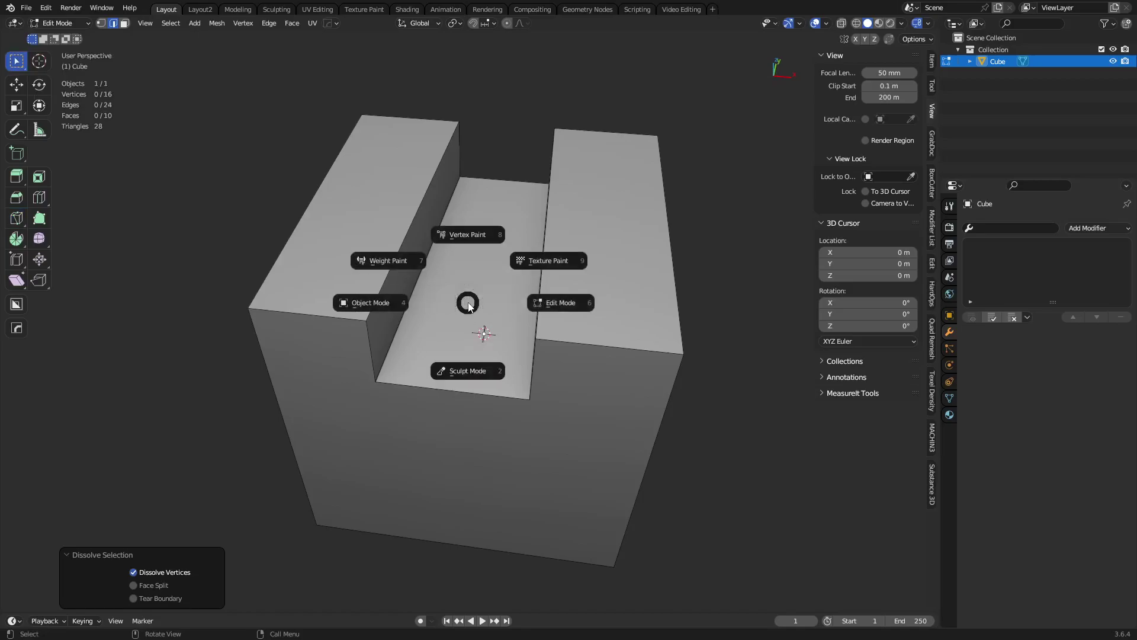
left_click(407, 307)
key("Tab")
middle_click_drag(602, 394, 549, 368)
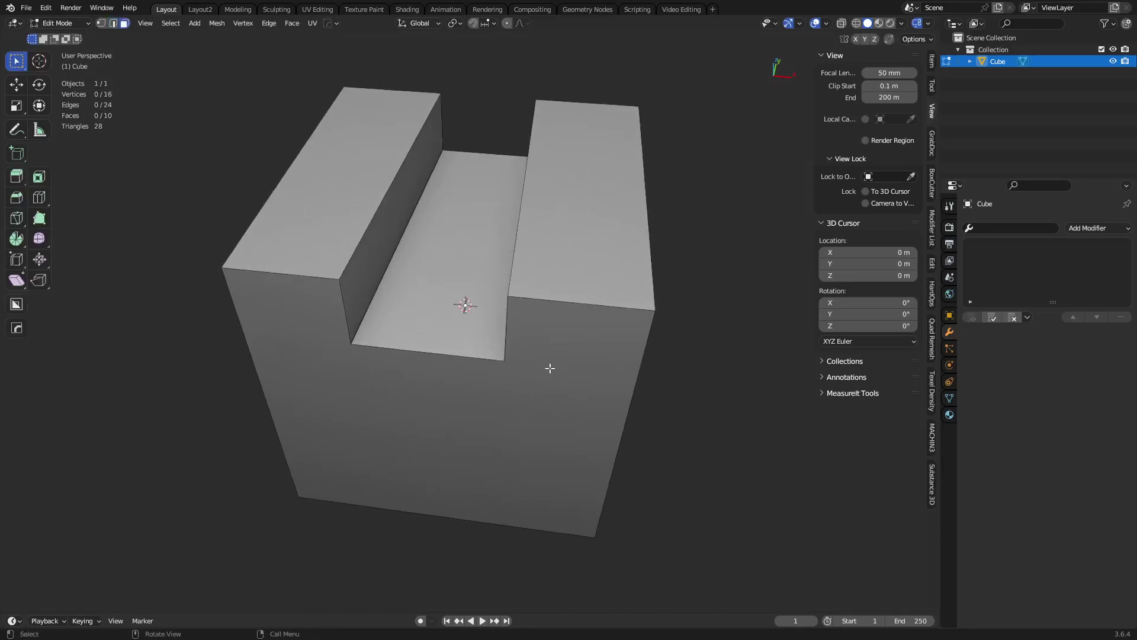
left_click(452, 369)
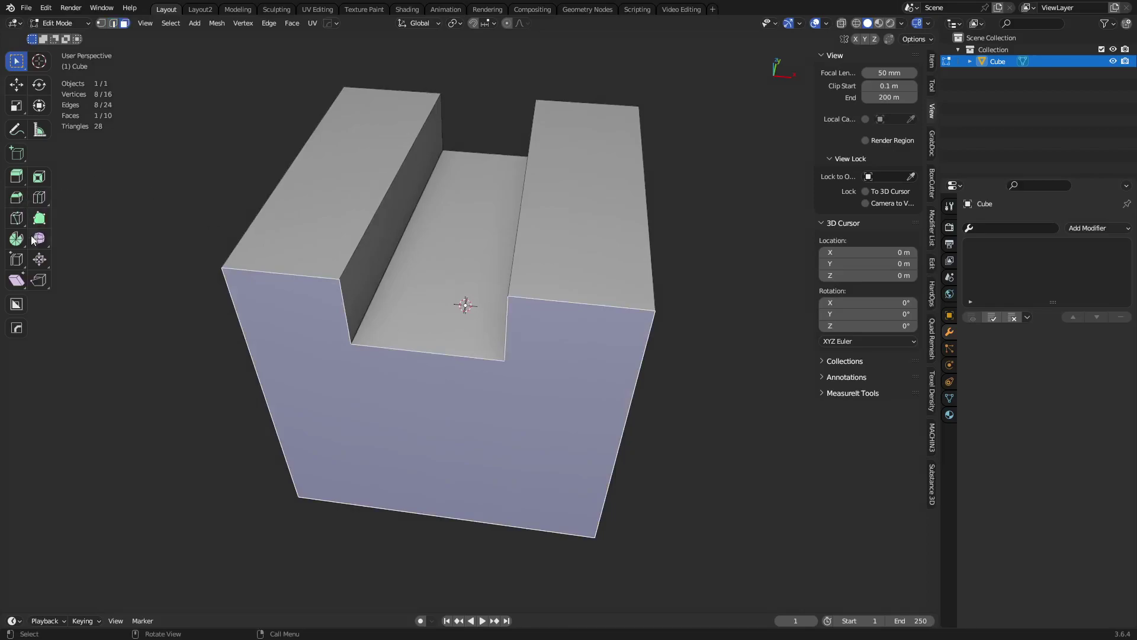
Select both block tops, the two inner walls and the channel floor.
left_click(19, 222)
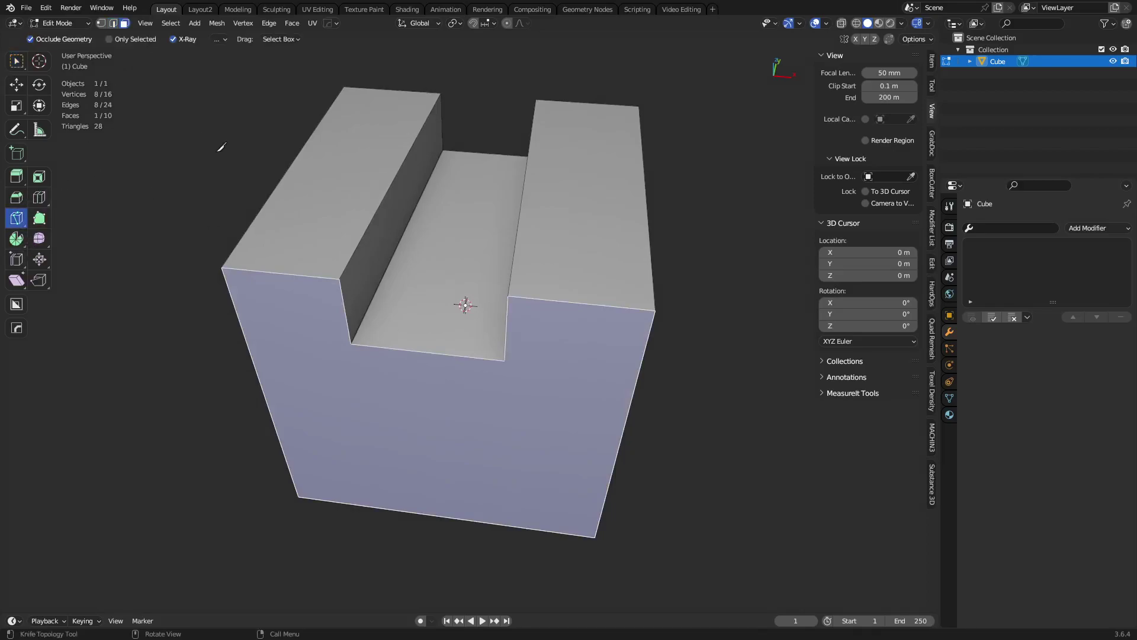
left_click(17, 61)
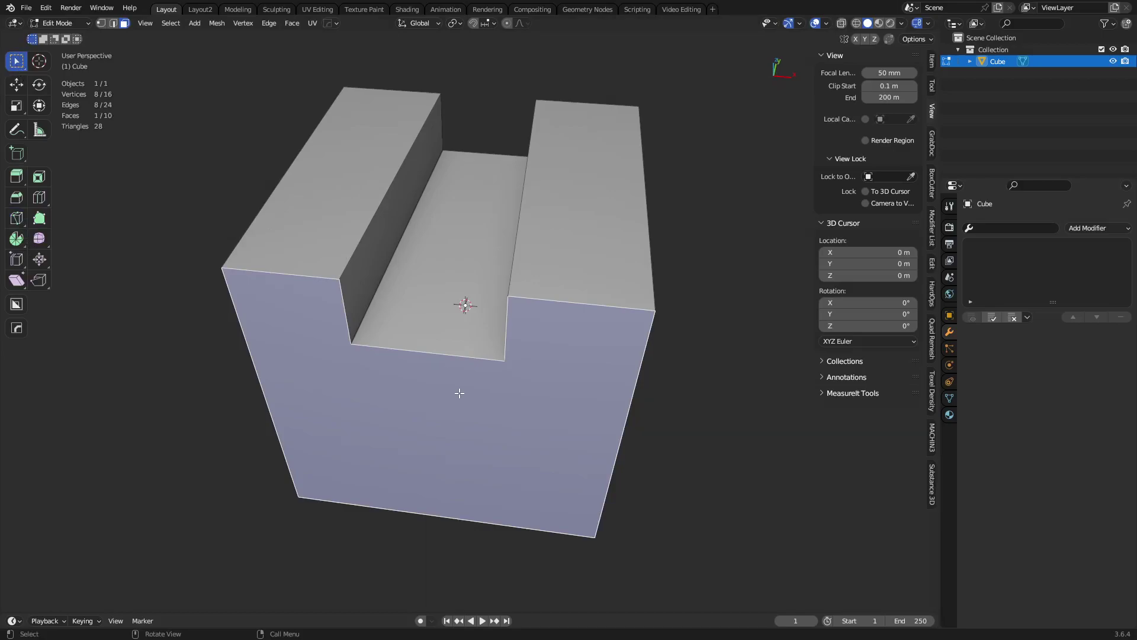
left_click(362, 231)
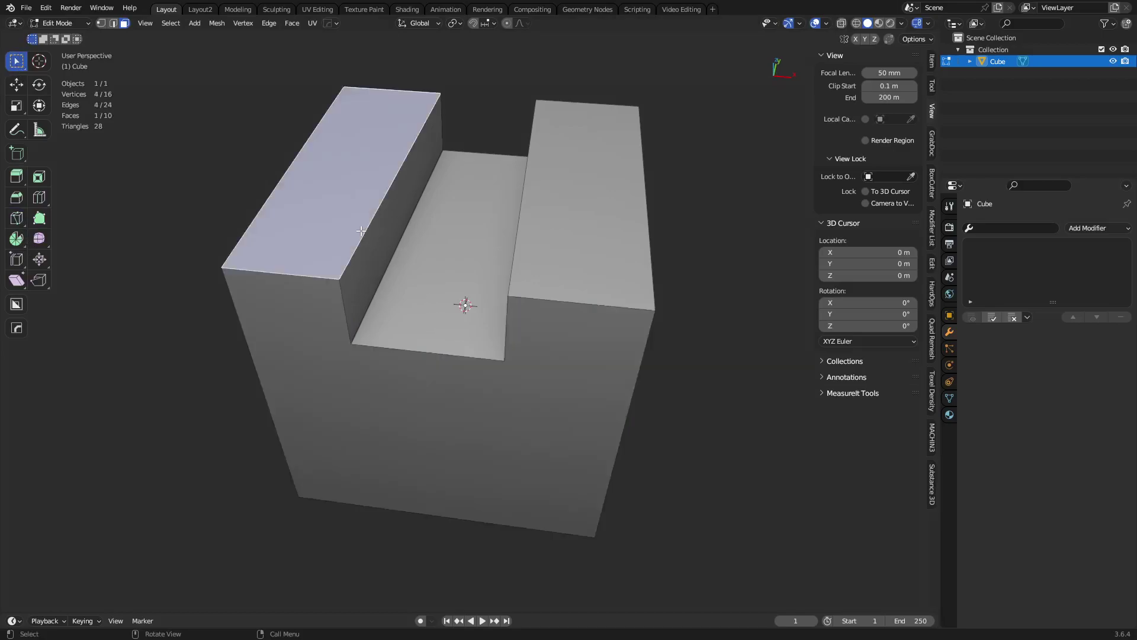
middle_click_drag(426, 293, 385, 264)
left_click(391, 268, "shift")
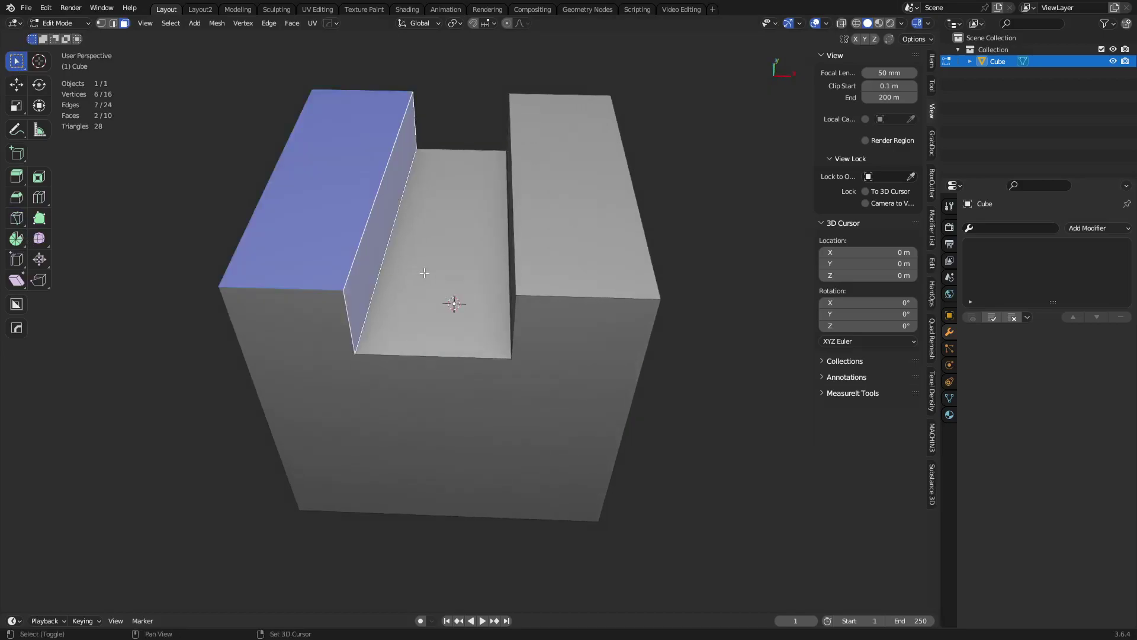
left_click(429, 273, "shift")
middle_click_drag(497, 273, 549, 336)
left_click(495, 255, "shift")
left_click(512, 226, "shift")
scroll(413, 272, "down", 3)
middle_click_drag(478, 258, 299, 321)
Start a knife cut with two points across the selected channel faces.
key("k")
left_click(368, 312)
left_click(601, 189)
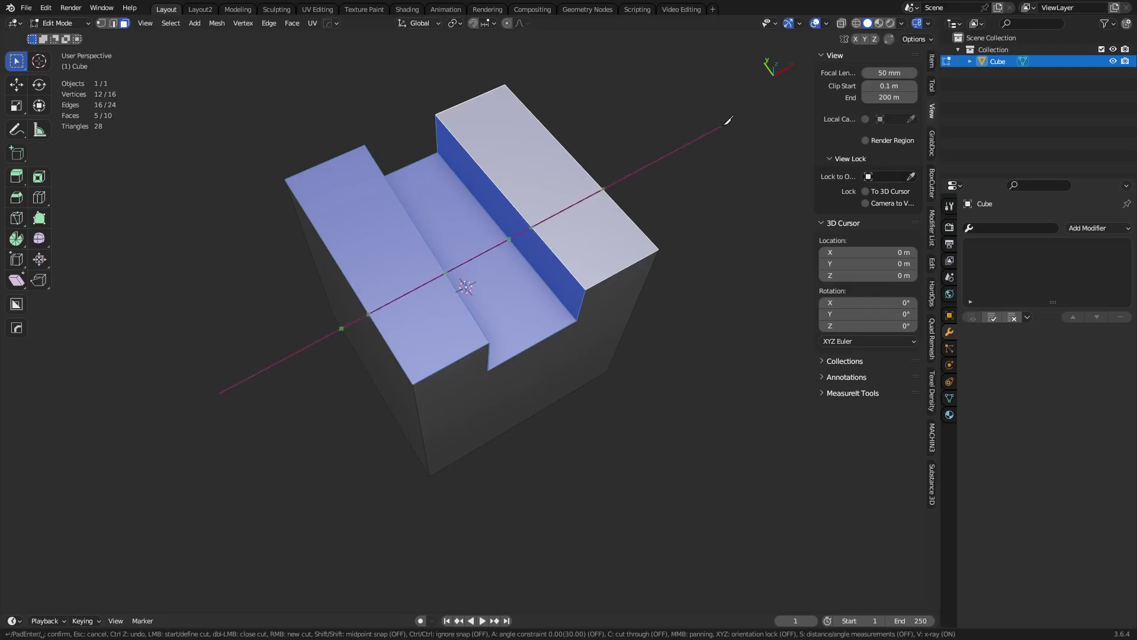
End the pending knife line at the cube's lower-left edge and close the tool.
middle_click_drag(531, 240, 485, 285)
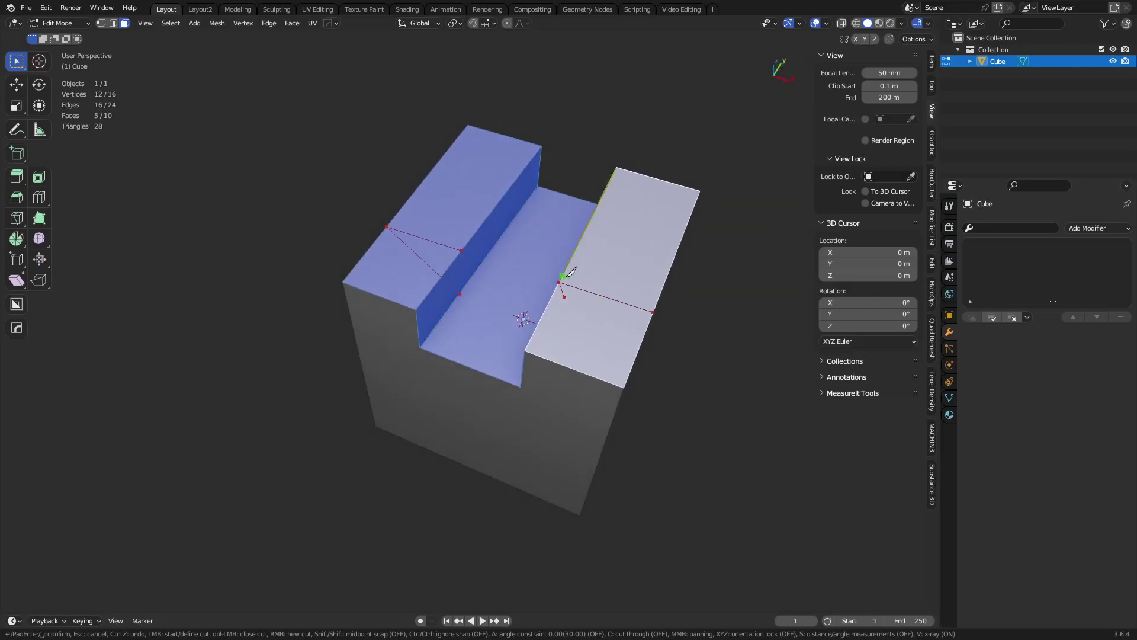
middle_click_drag(539, 277, 443, 244)
middle_click_drag(632, 264, 350, 365)
left_click(328, 381)
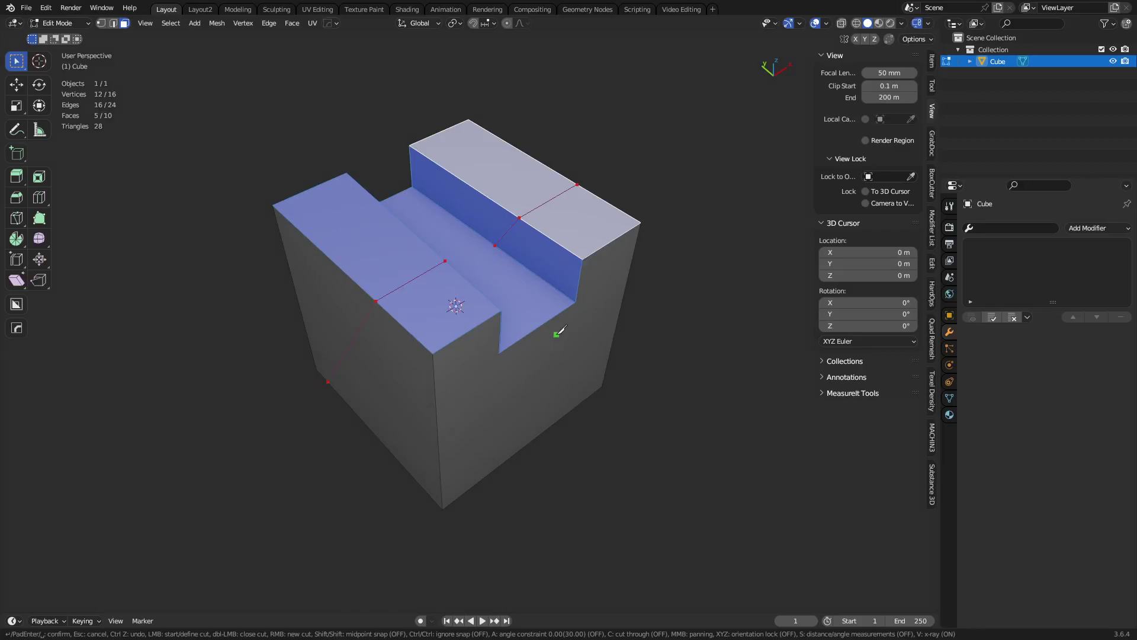
scroll(468, 338, "up", 5)
key("Return")
Deselect all five selected faces with Alt+A.
scroll(510, 347, "down", 5)
middle_click_drag(518, 332, 460, 296)
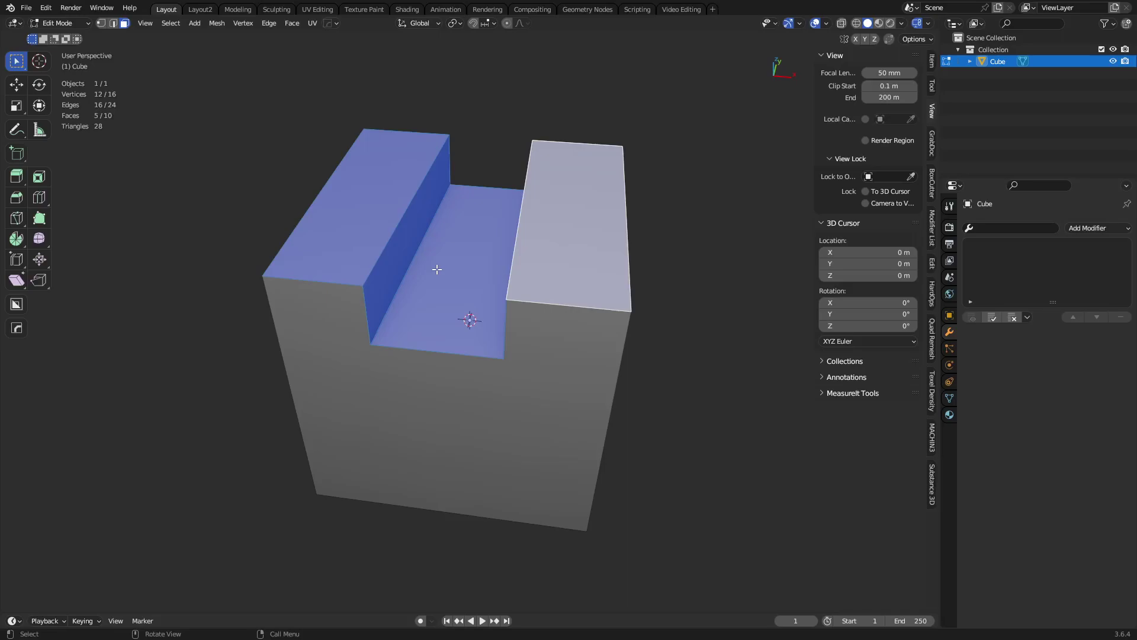
key("alt+a")
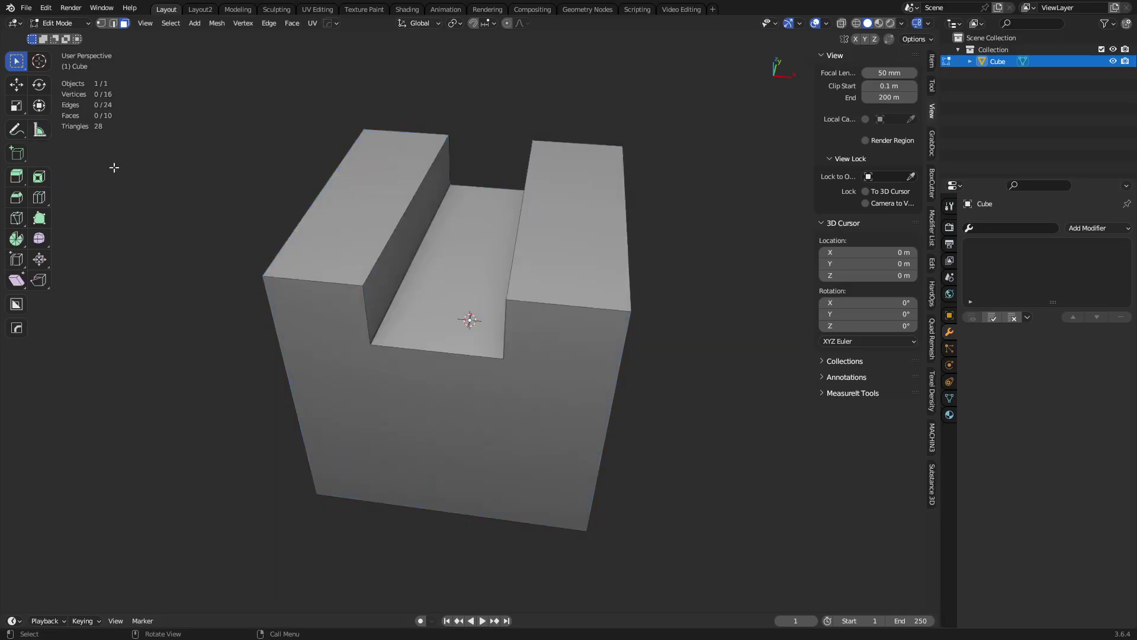
left_click(16, 218)
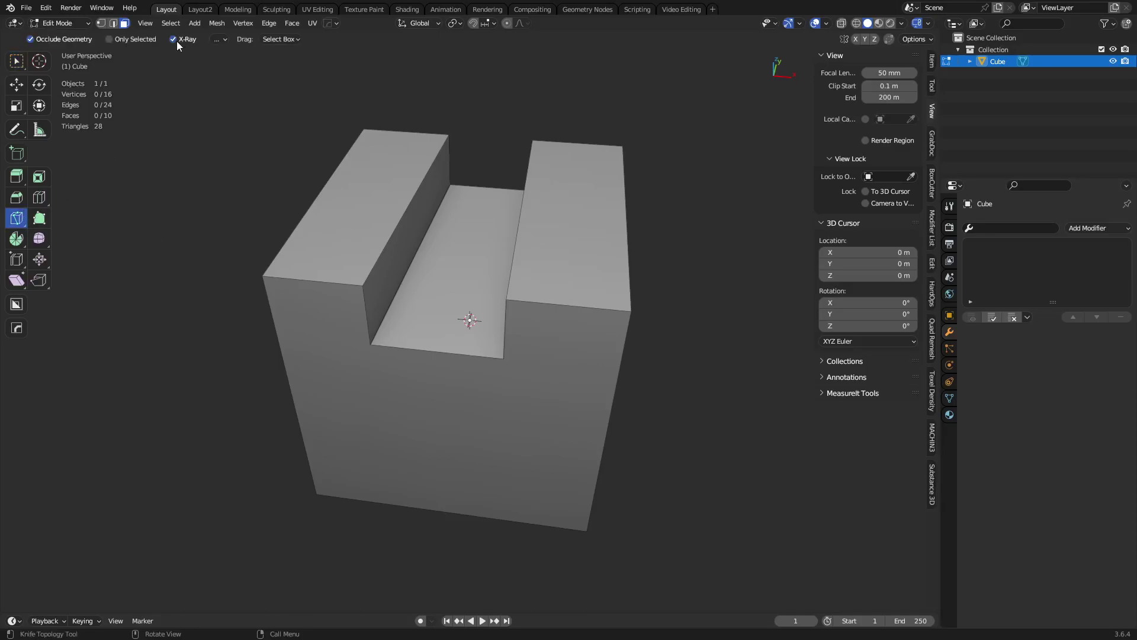
left_click(217, 39)
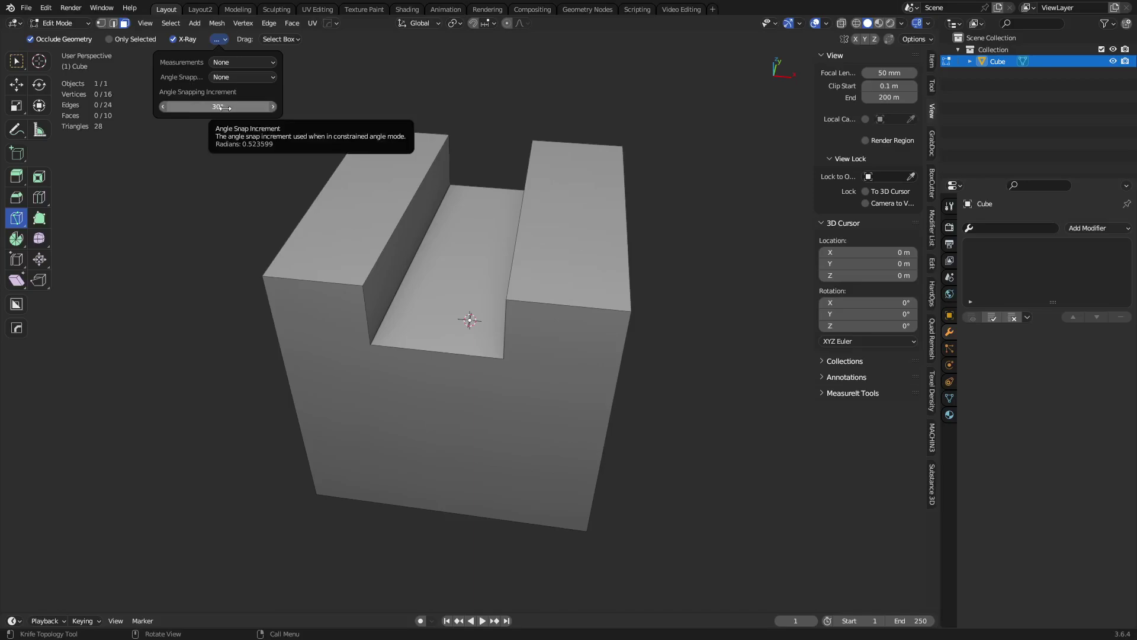
left_click(281, 40)
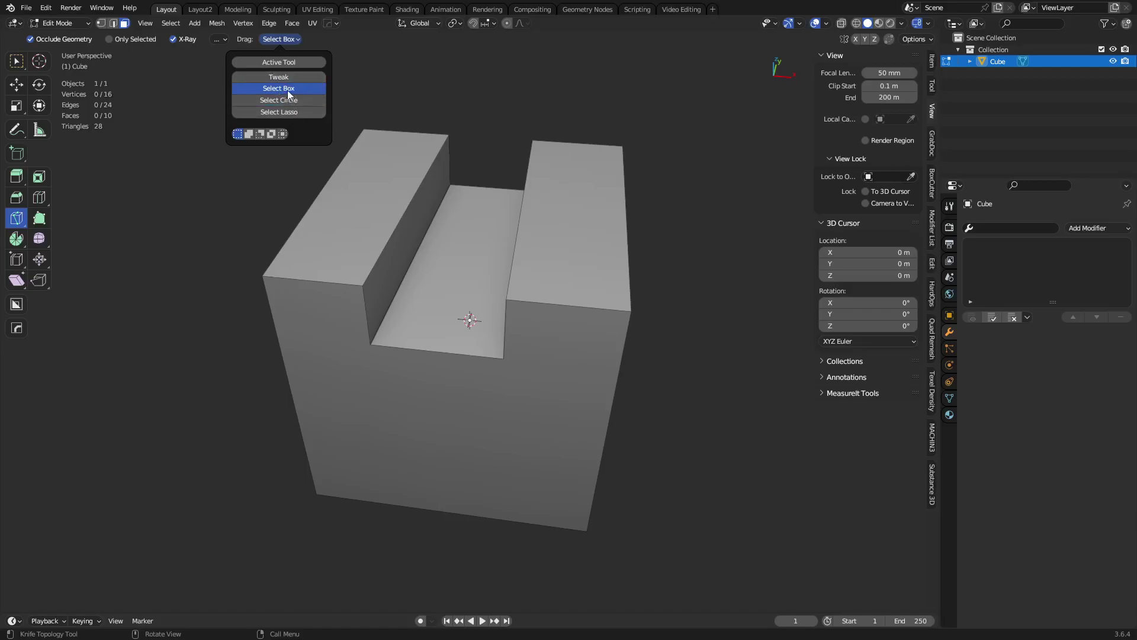
left_click(382, 181)
left_click_drag(288, 157, 635, 381)
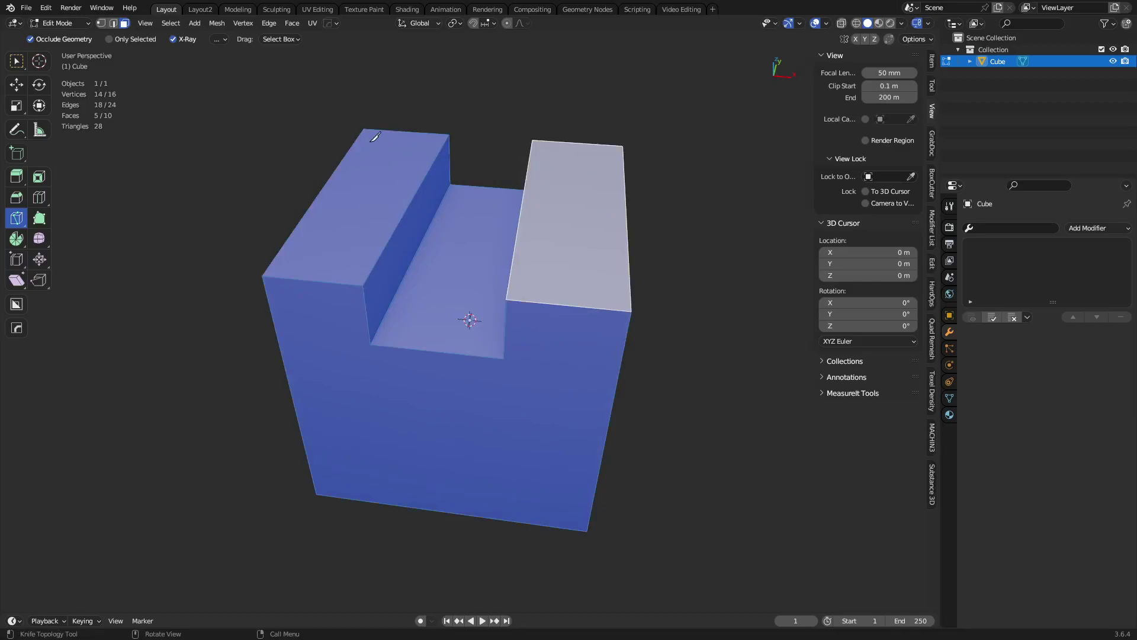
left_click(20, 66)
key("alt+a")
key("ctrl+z")
key("ctrl+shift+z")
middle_click_drag(398, 322, 467, 318)
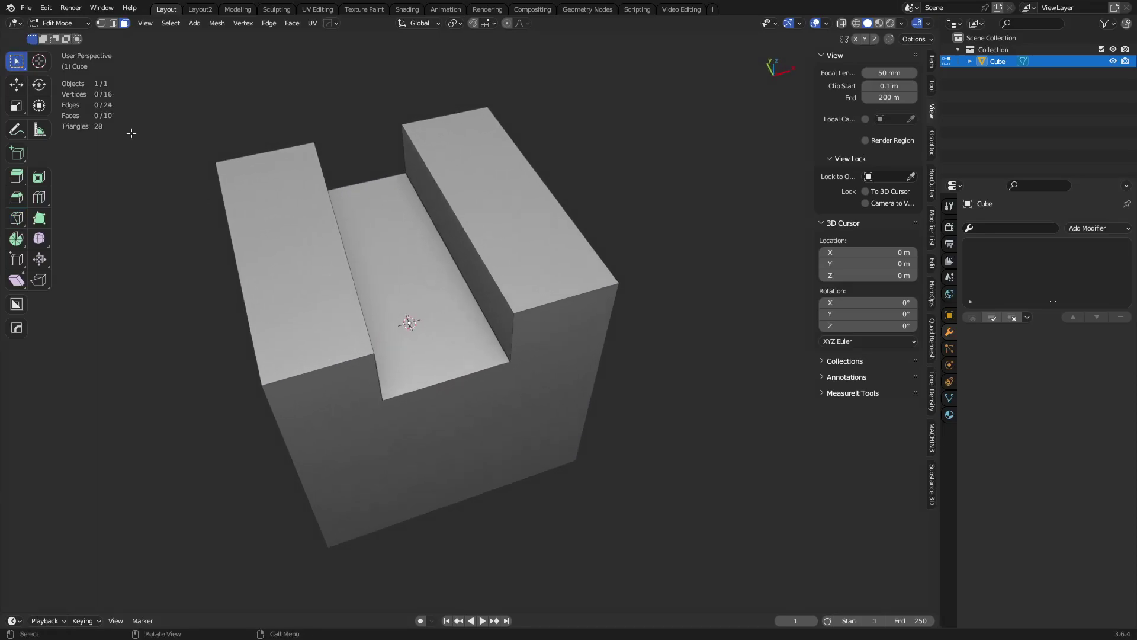
left_click(47, 9)
Find the Knife Topology Tool entry in the Preferences keymap by searching 'kni'.
left_click(105, 178)
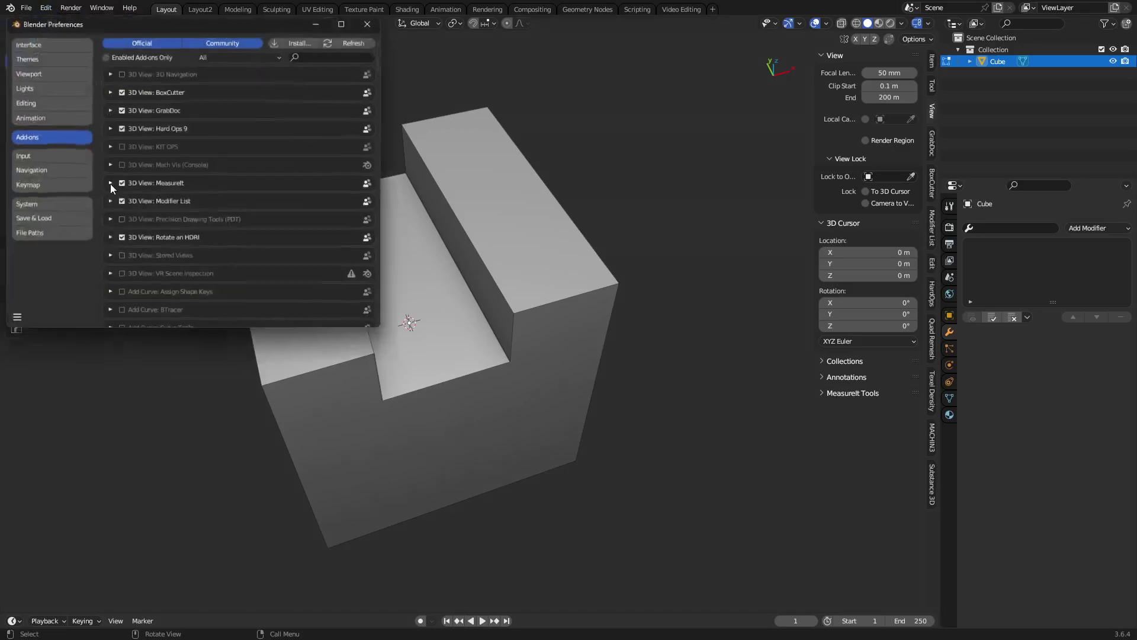
left_click(48, 190)
left_click(286, 54)
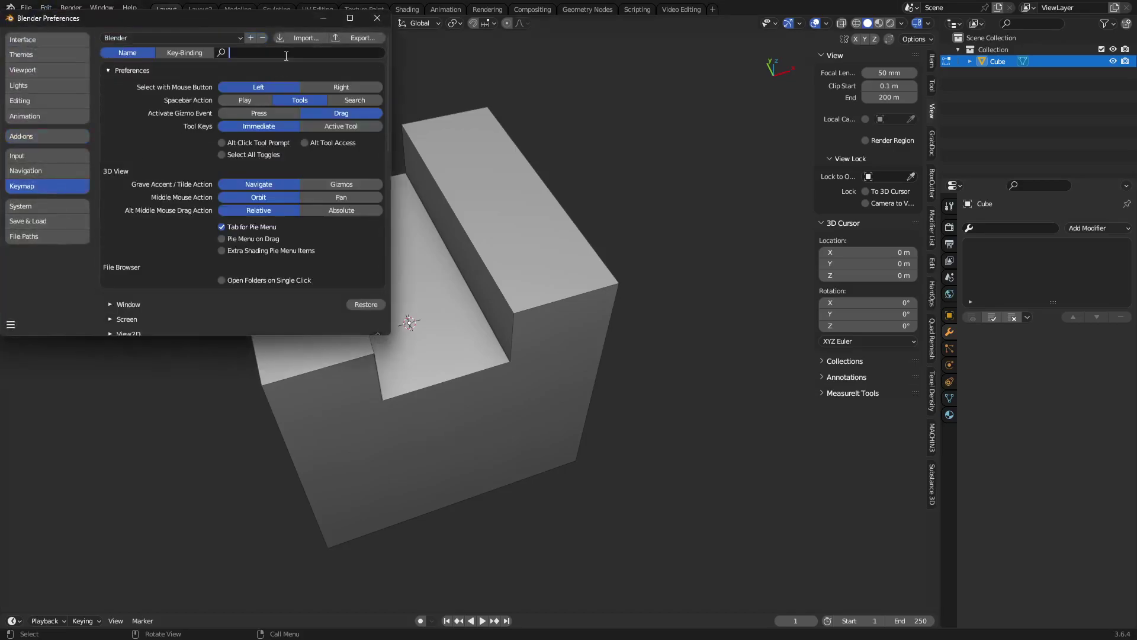
type("kni")
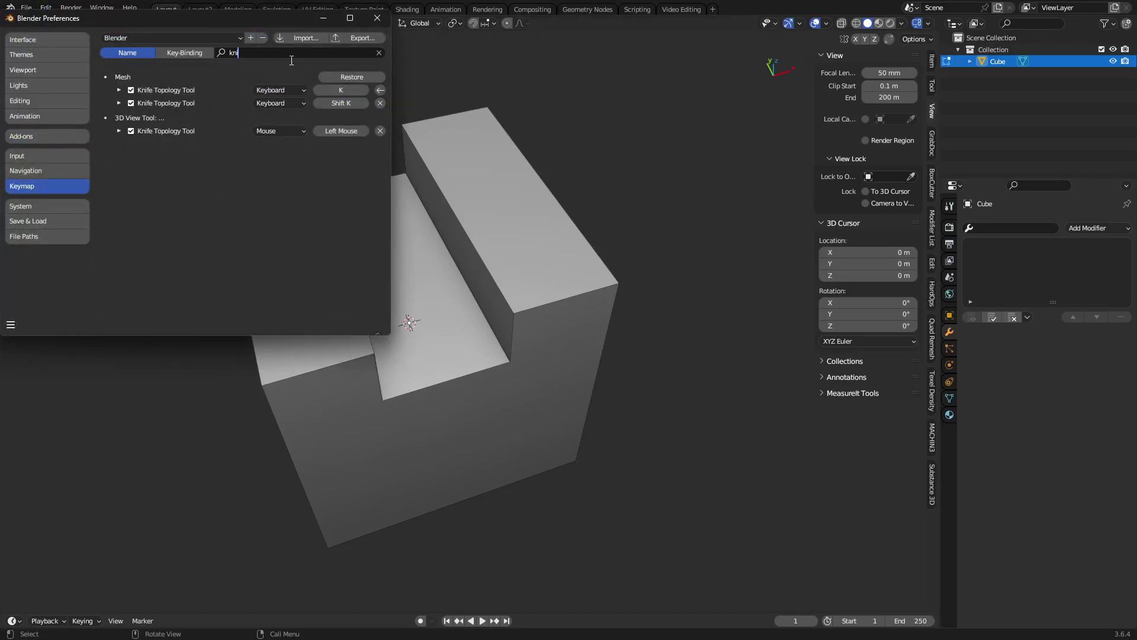
key("Return")
left_click(118, 90)
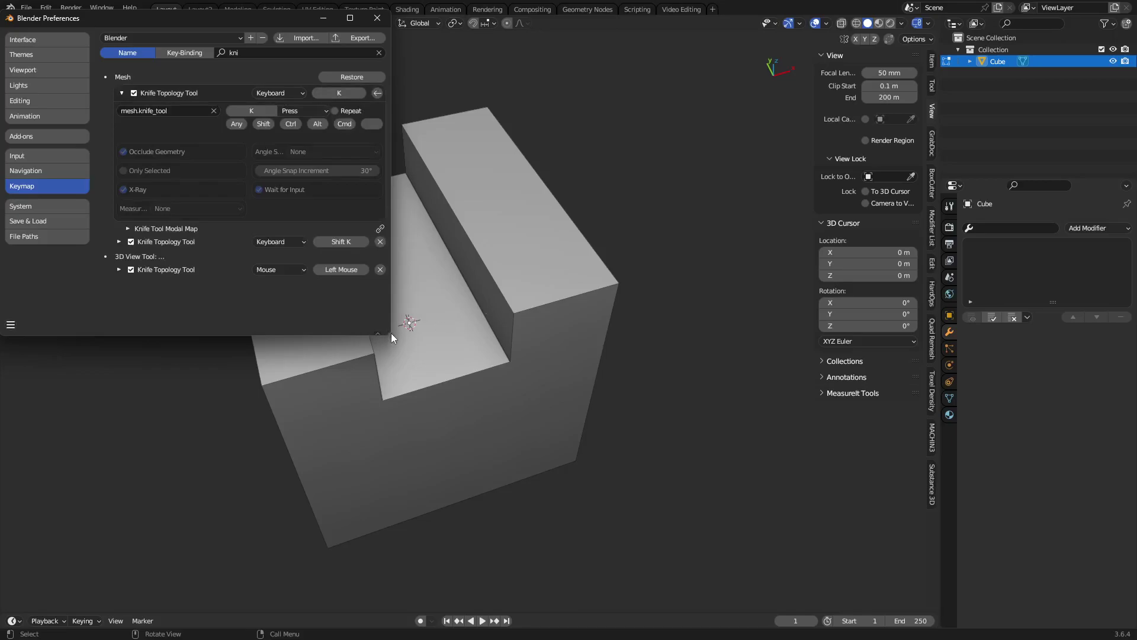
left_click_drag(390, 334, 603, 393)
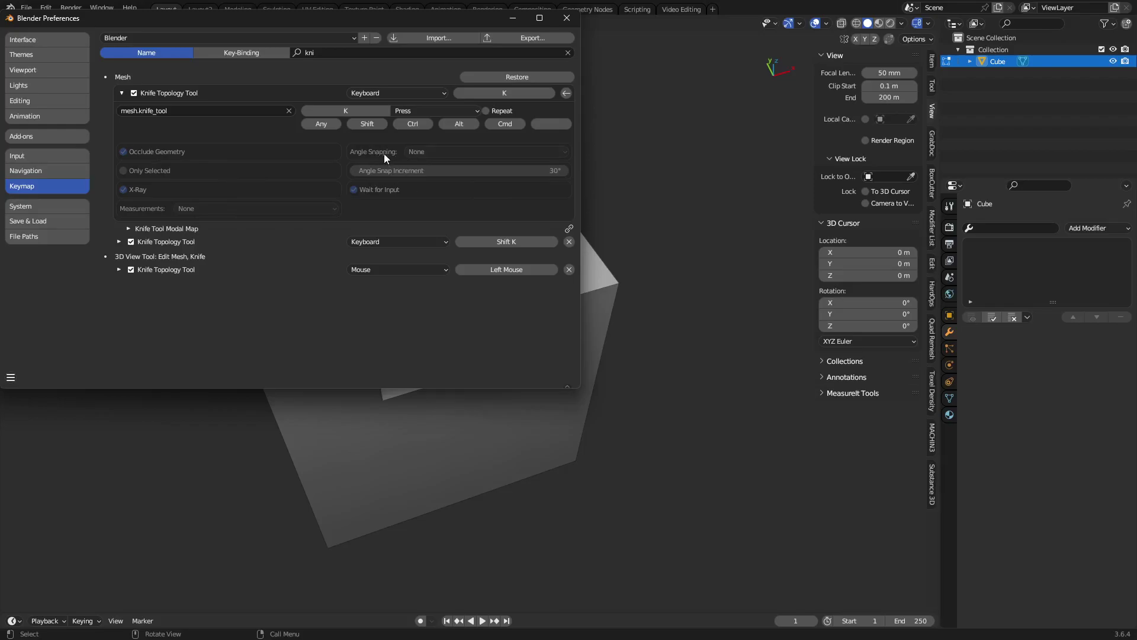
Set Knife Angle Snapping to Relative, 5° increment, and Measurements to Angle.
left_click(421, 153)
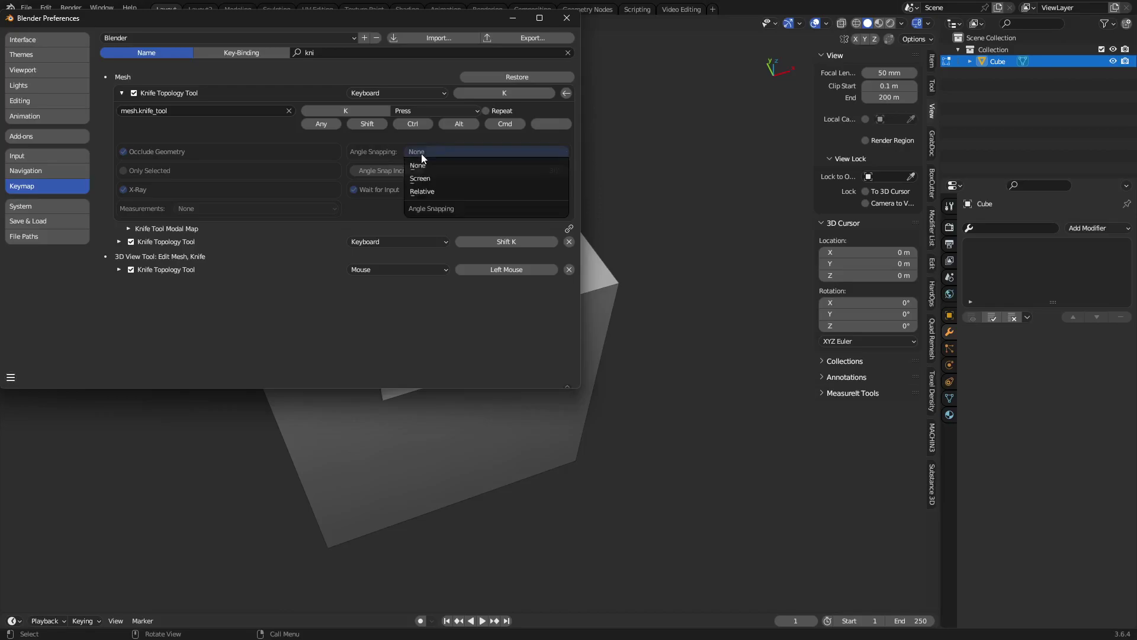
left_click(436, 194)
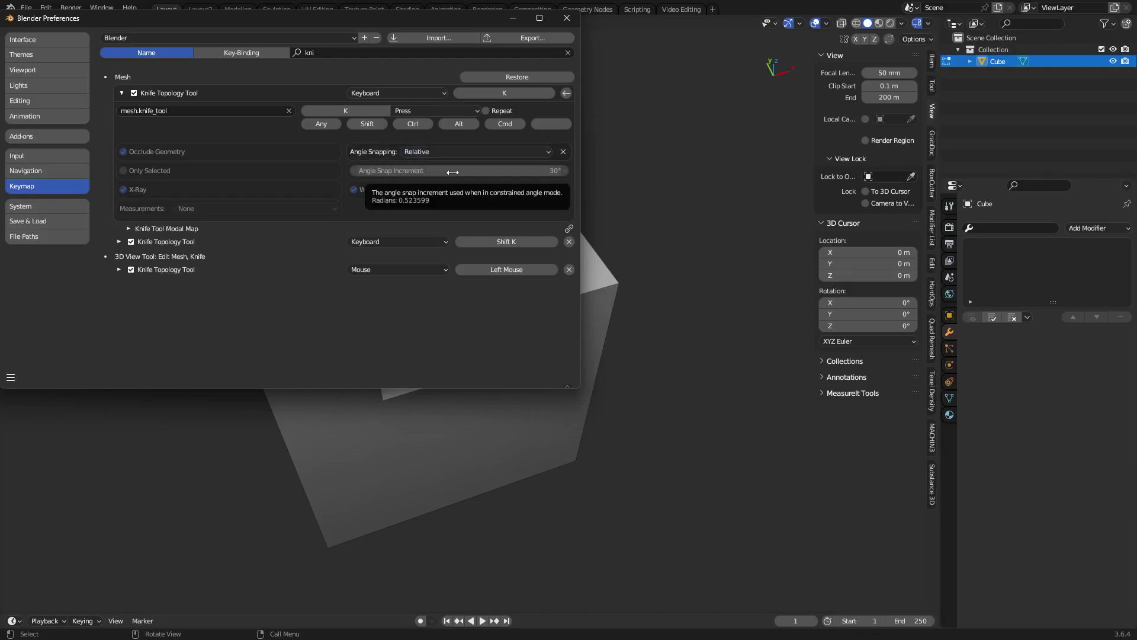
left_click(453, 171)
type("5")
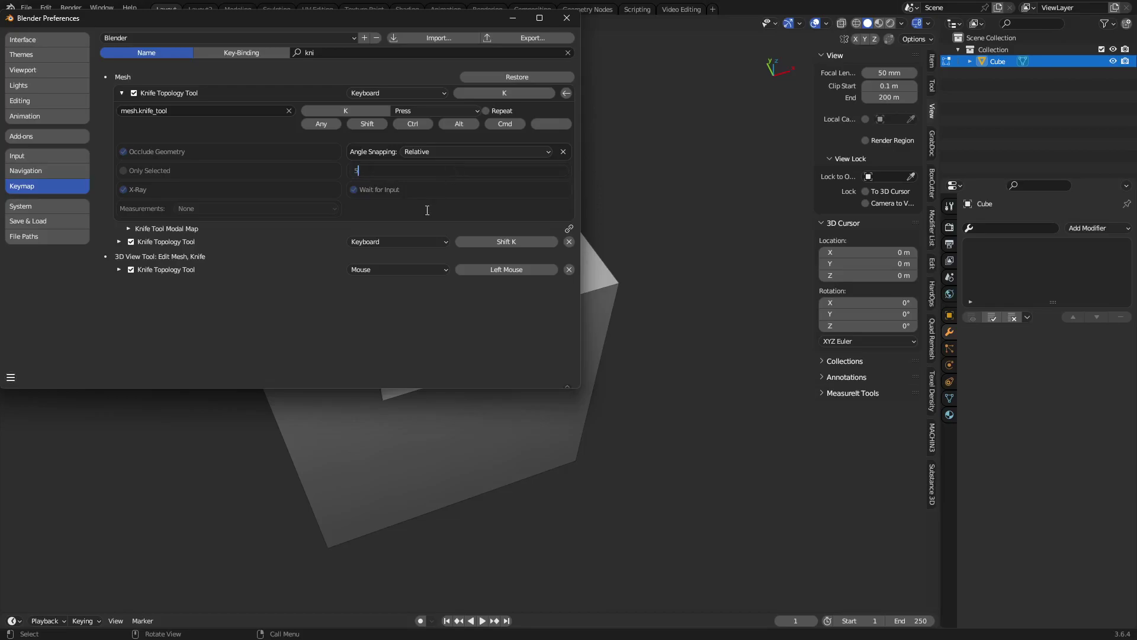
key("Return")
left_click(210, 207)
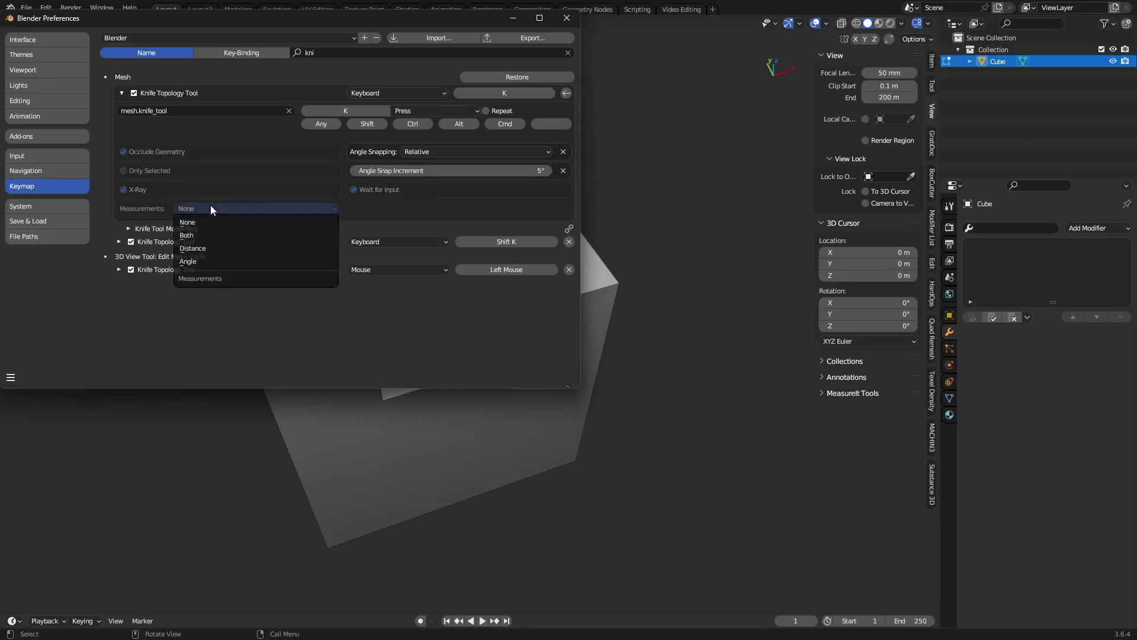
left_click(209, 261)
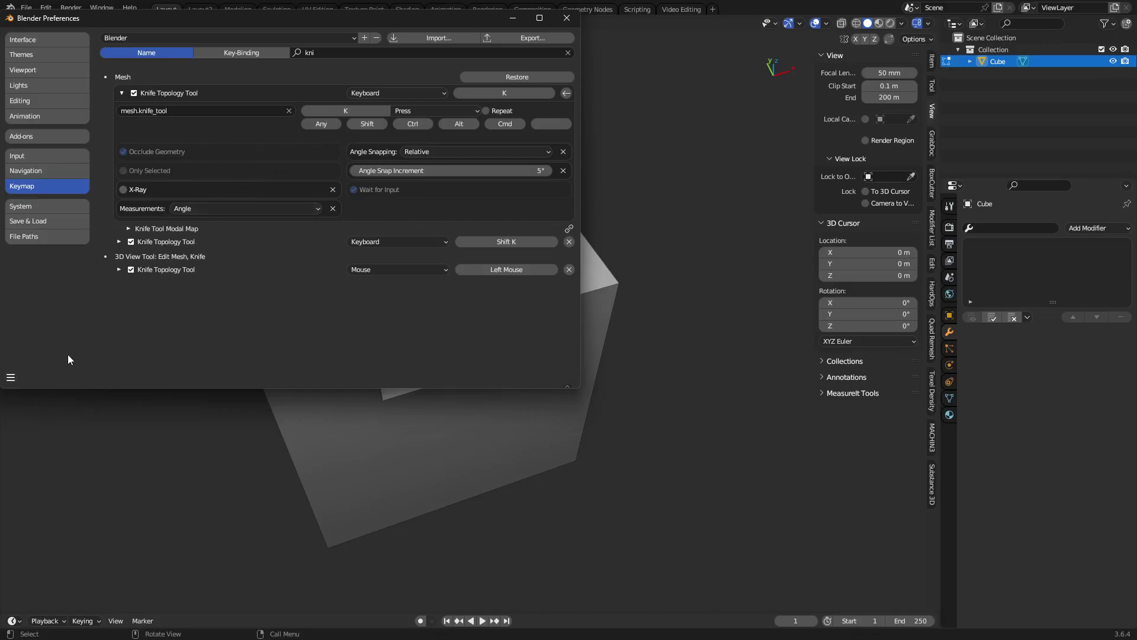
left_click(567, 17)
In Object Mode, delete the channel cube and add a new mesh cube.
key("ctrl+Tab")
left_click(439, 360)
key("Delete")
key("shift+a")
mouse_move(440, 361)
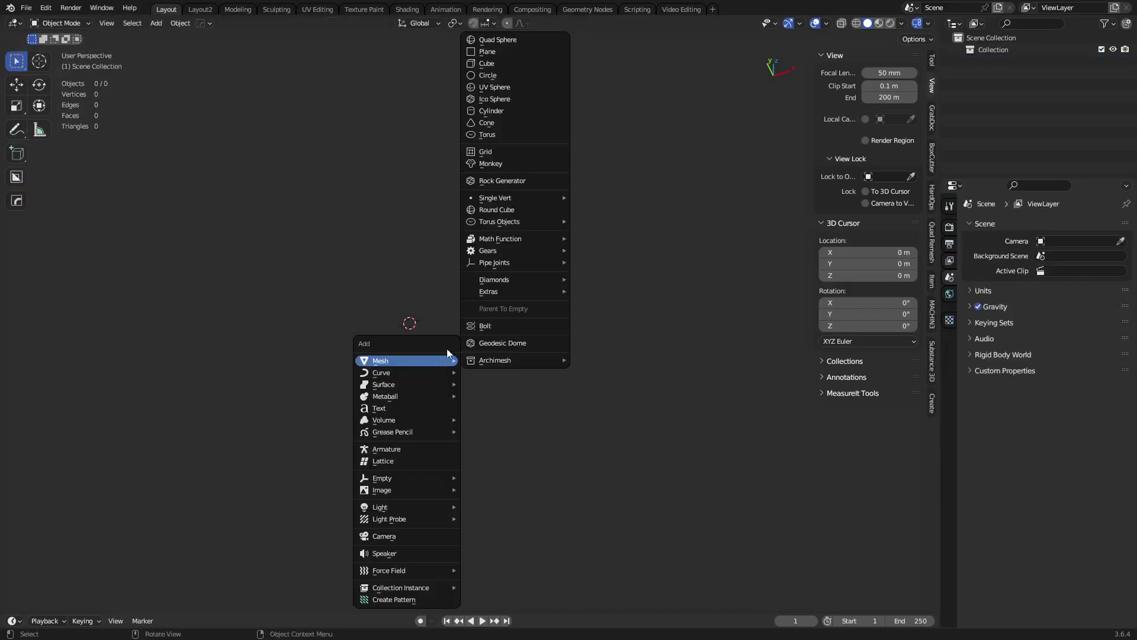
left_click(527, 62)
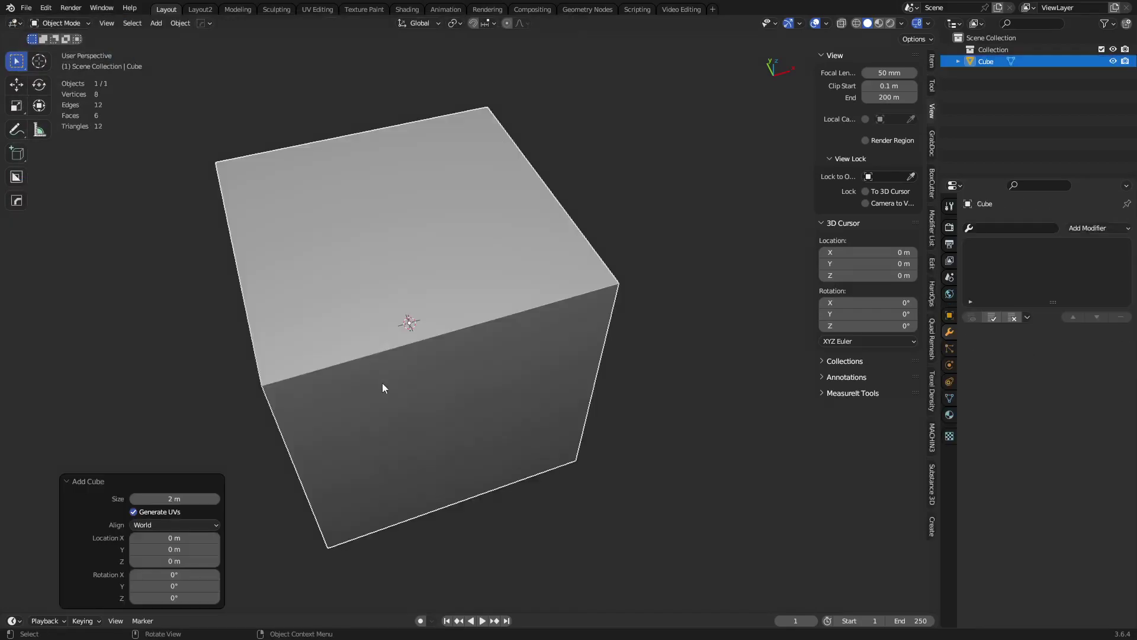